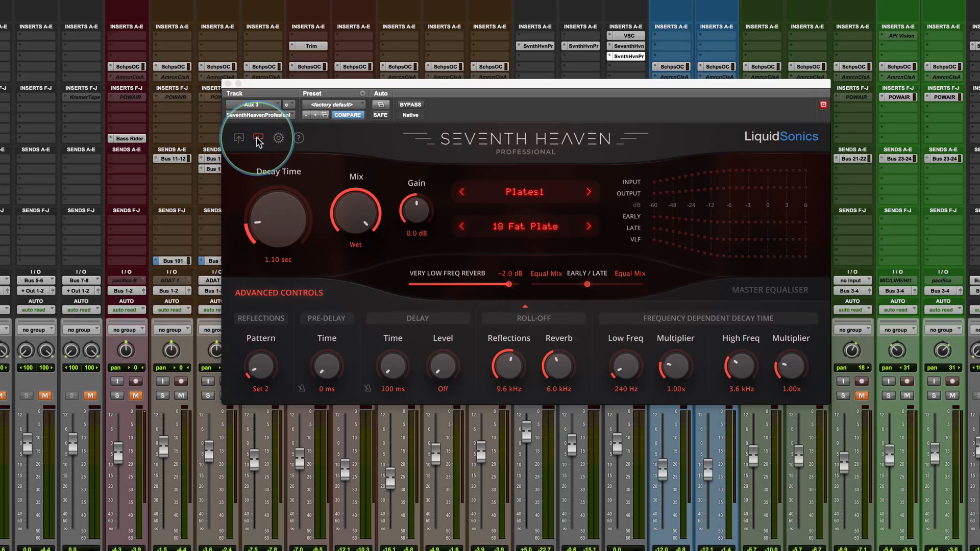
Step: Review the reverb's default preset, held-value, interface size and CPU settings, and close them
left_click(278, 139)
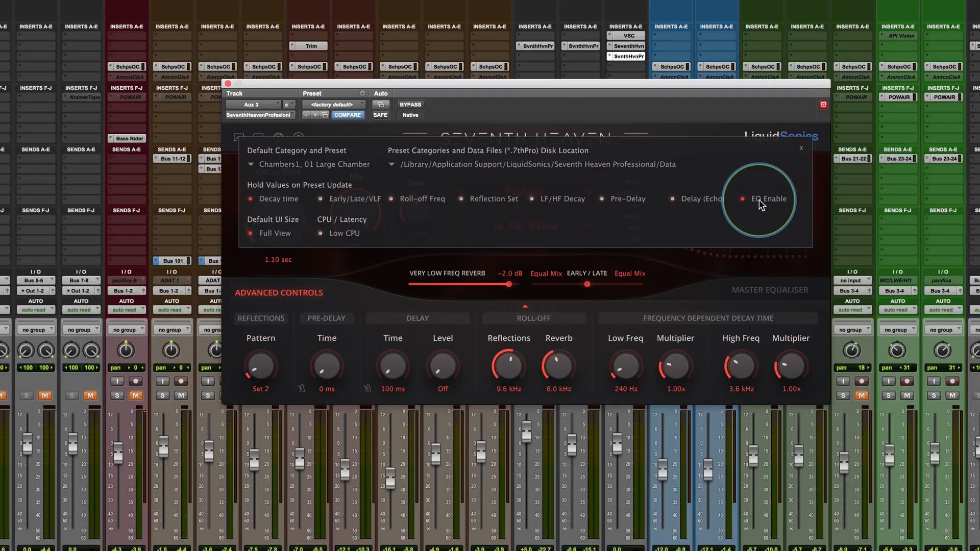
left_click(802, 149)
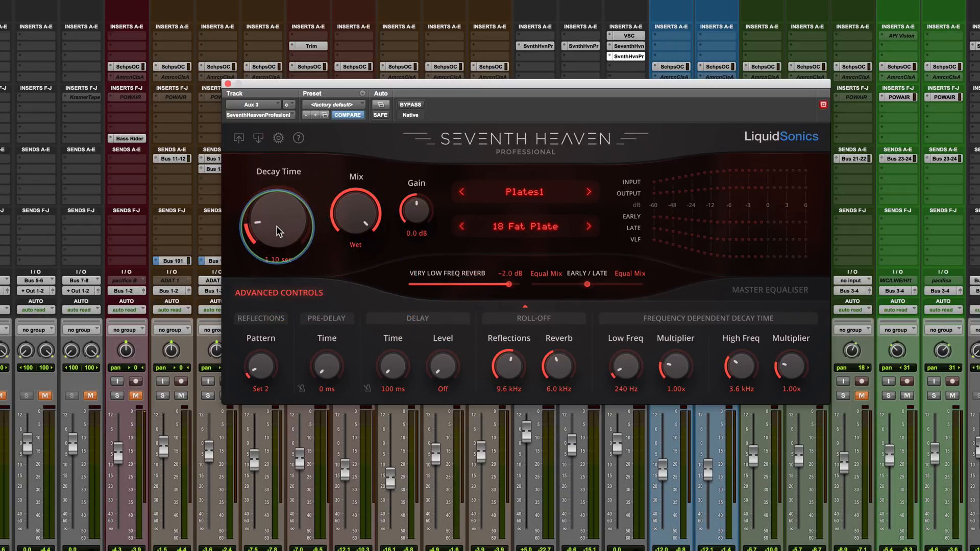
Step: Sweep the reverb's Decay Time up to 30.00 sec and bring it down to 0.20 sec
left_click_drag(272, 219, 271, 284)
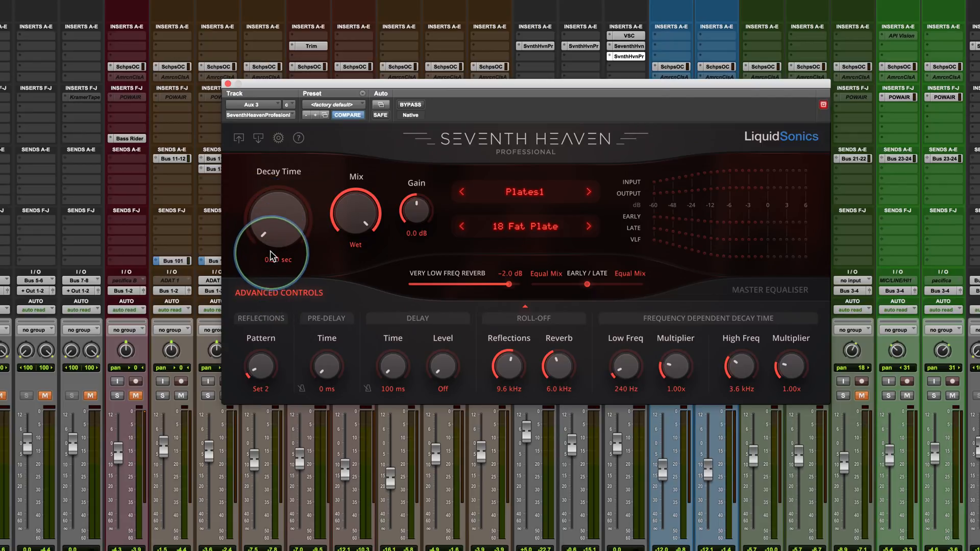
left_click_drag(274, 242, 252, 4)
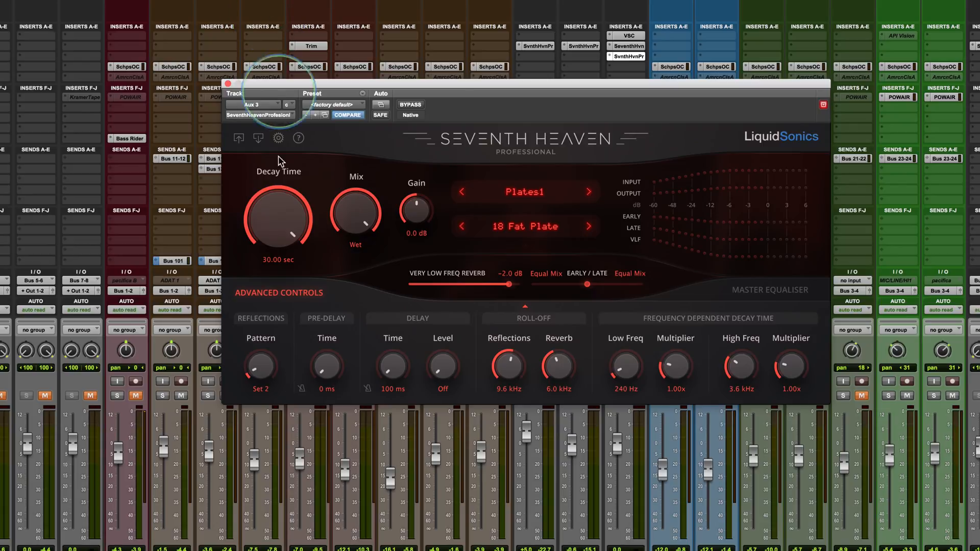
left_click_drag(272, 219, 258, 364)
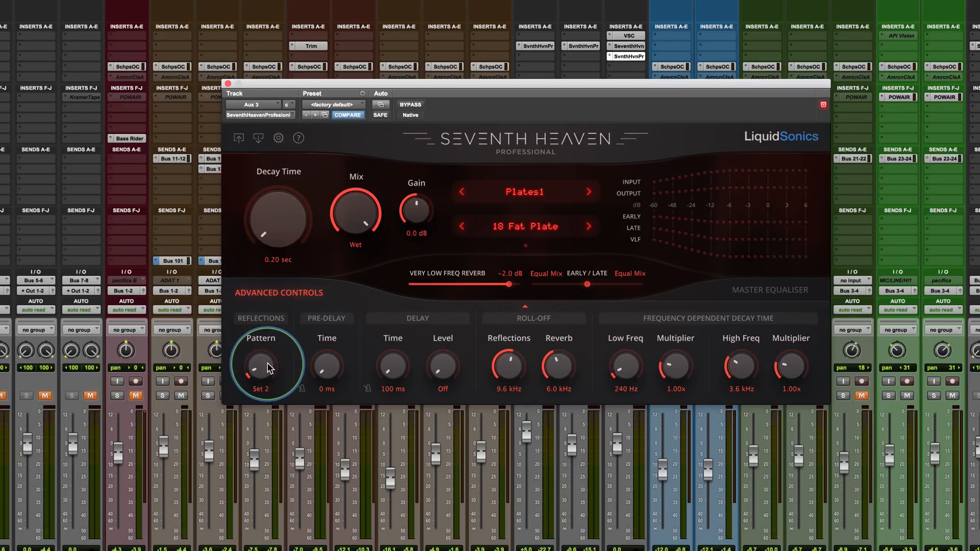
left_click_drag(273, 237, 274, 234)
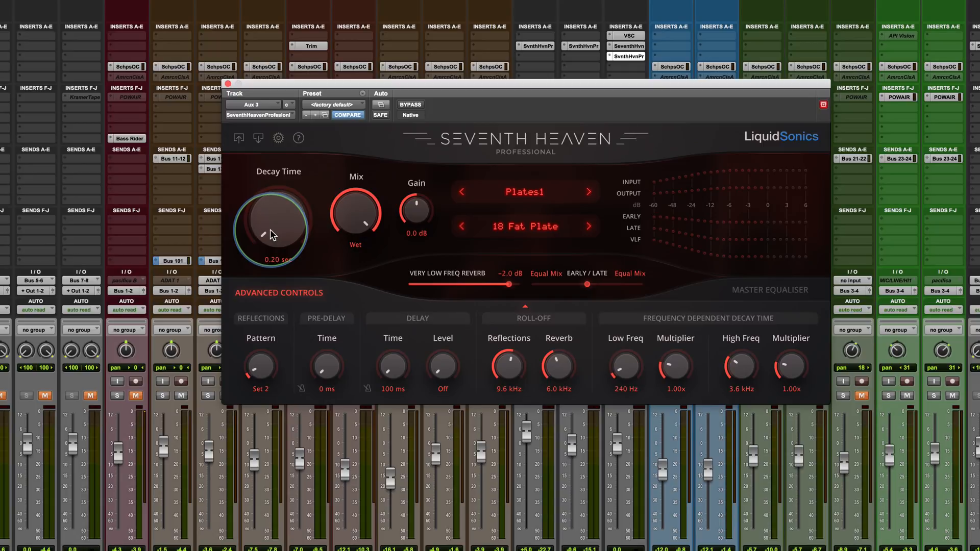
left_click_drag(271, 230, 272, 238)
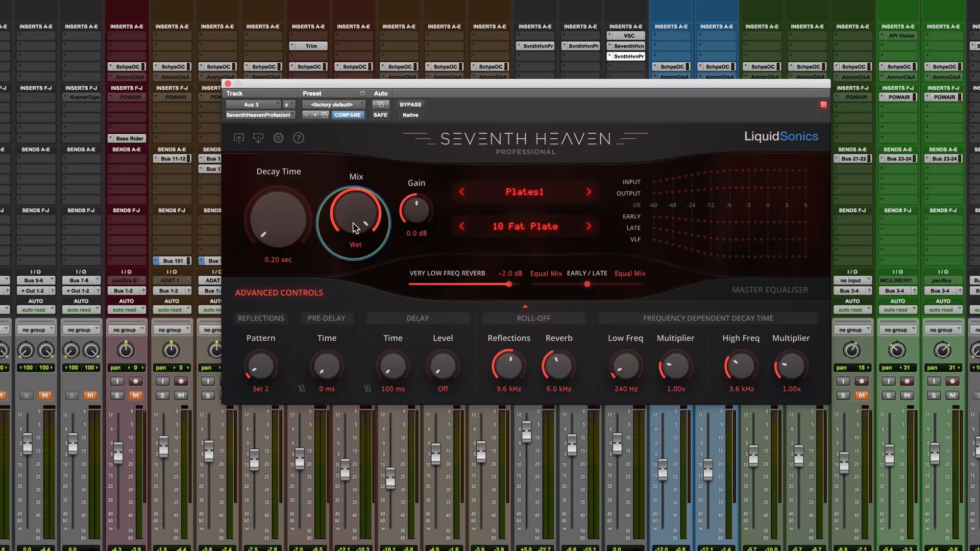
Step: Try a lower Mix between dry and wet and return it to fully Wet
left_click_drag(354, 211, 365, 260)
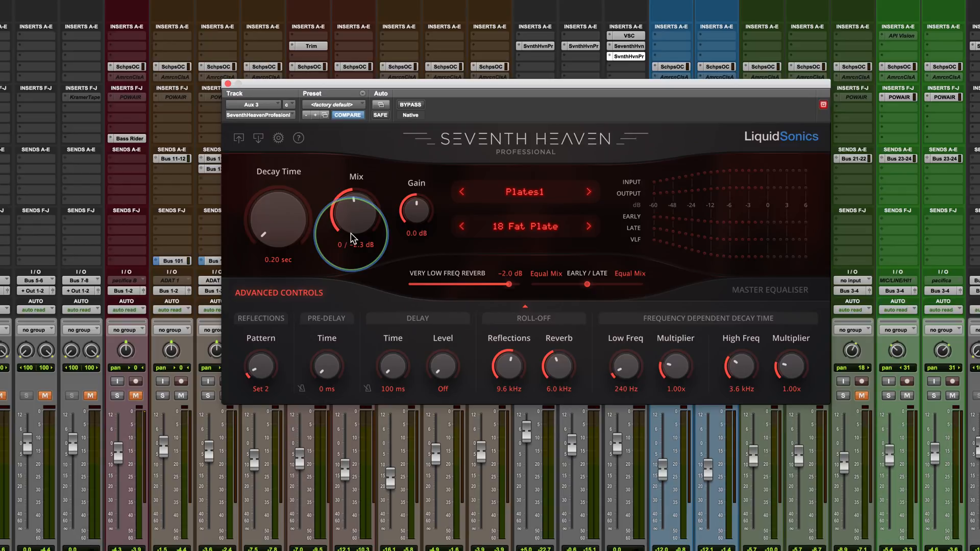
left_click_drag(351, 232, 332, 33)
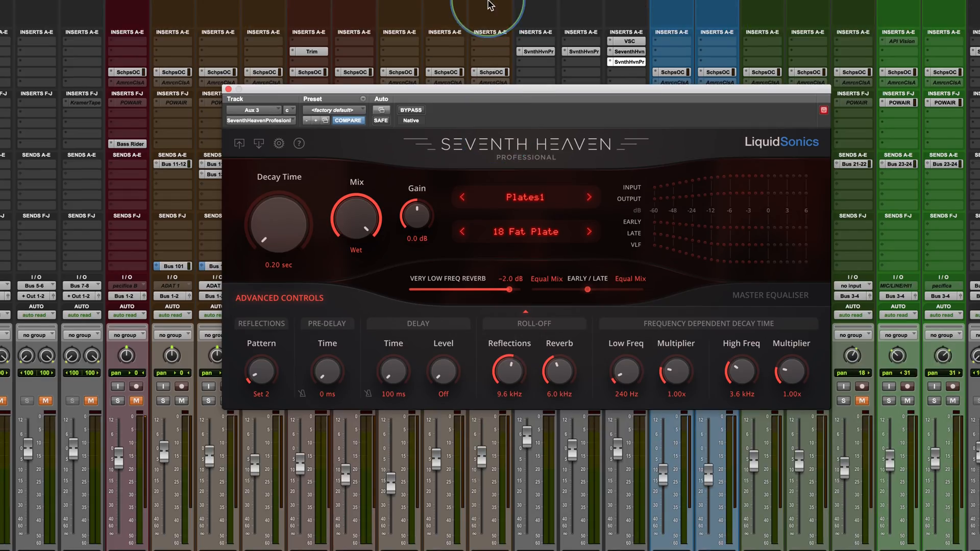
Step: Shift the plug-in window slightly and view the available reverb preset categories without choosing another one
left_click_drag(557, 89, 529, 89)
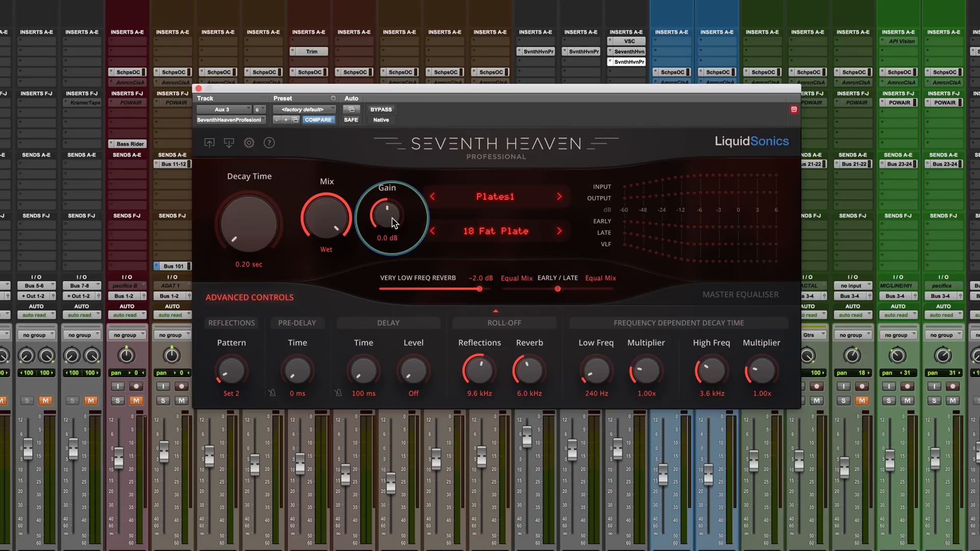
left_click(494, 200)
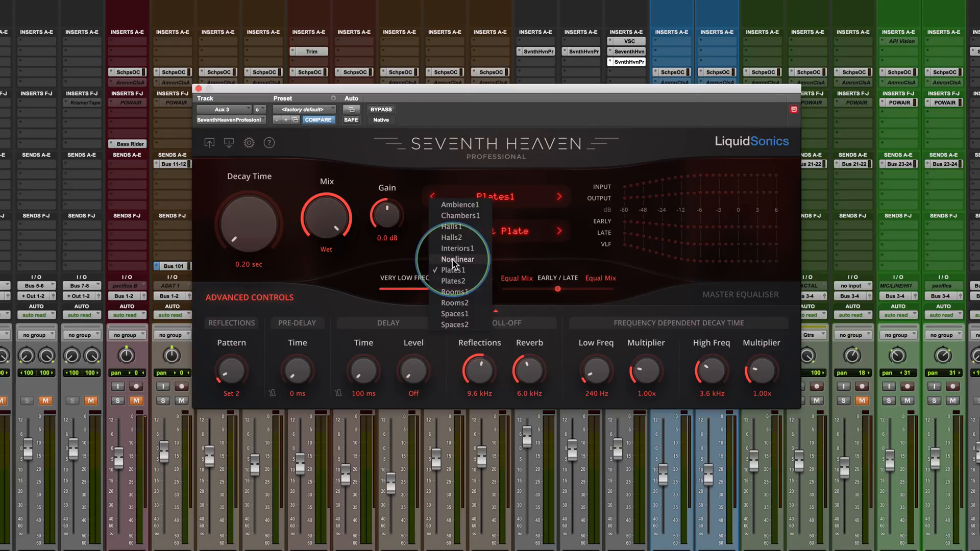
left_click(618, 115)
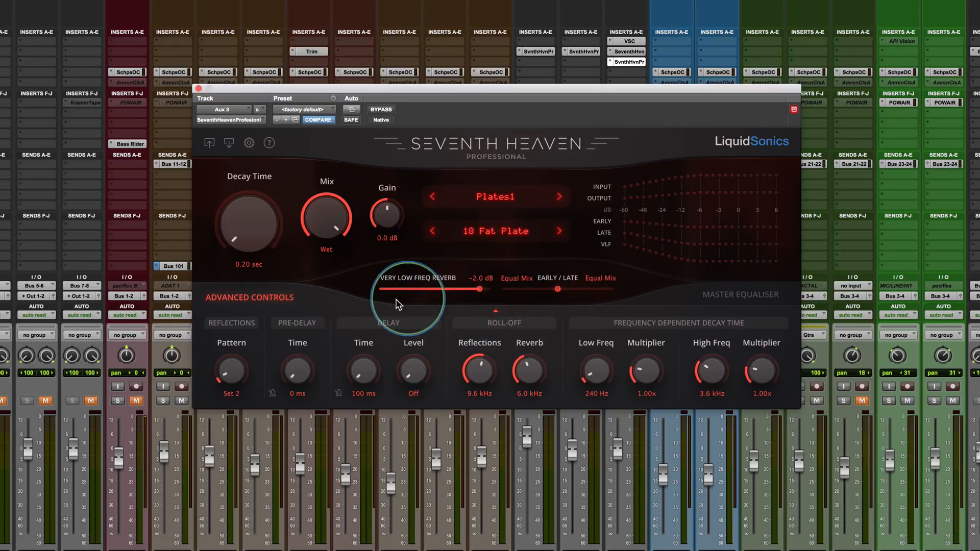
Step: Raise the Very Low Freq Reverb to -0.0 dB and set the Early / Late balance to -3.4 dB early and Max Late
mouse_move(482, 293)
left_mouse_down()
mouse_move(369, 295)
mouse_move(490, 295)
left_mouse_up()
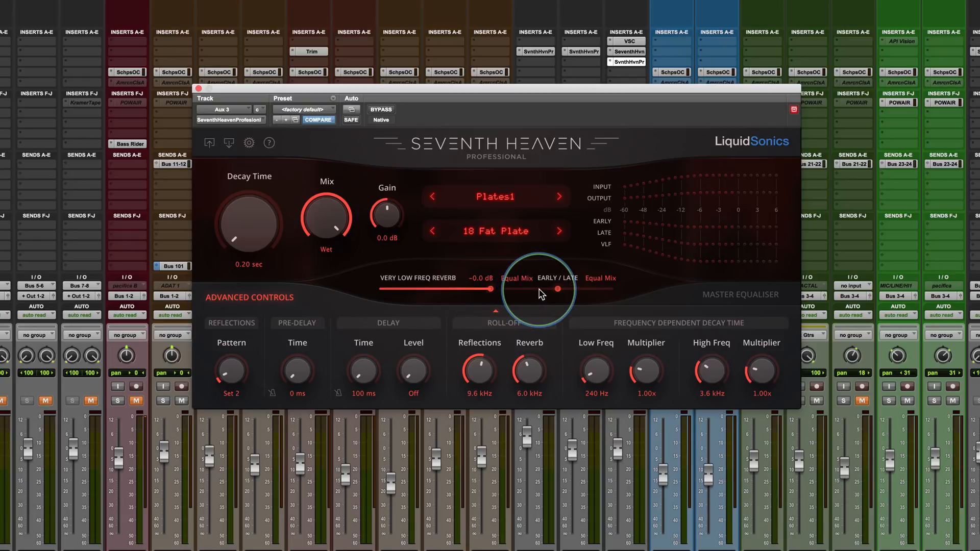
left_click_drag(557, 289, 502, 295)
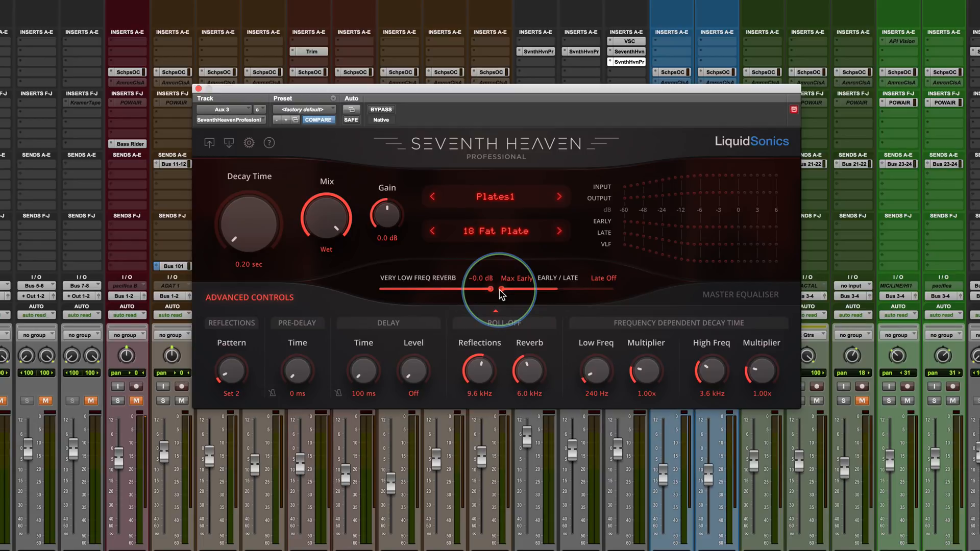
left_click_drag(501, 290, 567, 290)
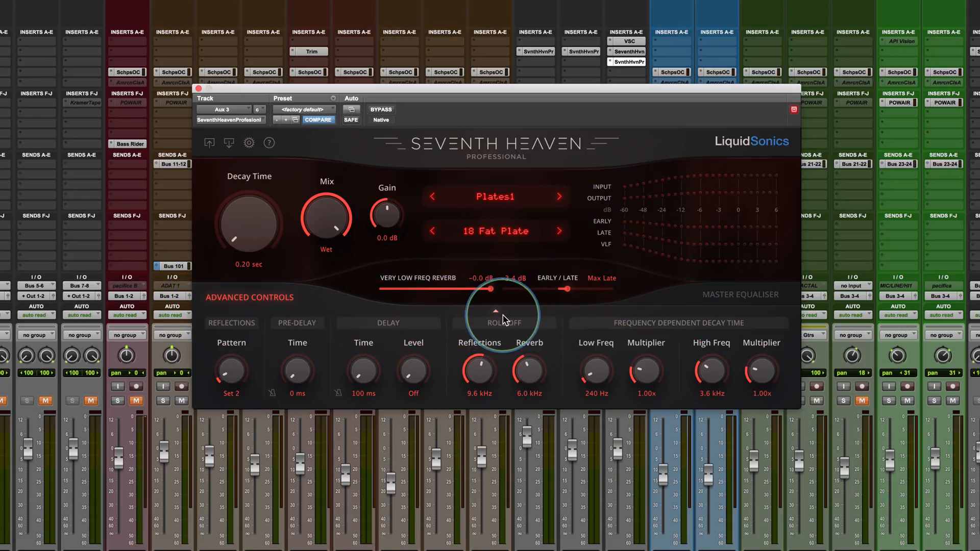
Step: Collapse and expand the lower control section, view the Master Equaliser controls, and return to the Advanced Controls
left_click(496, 313)
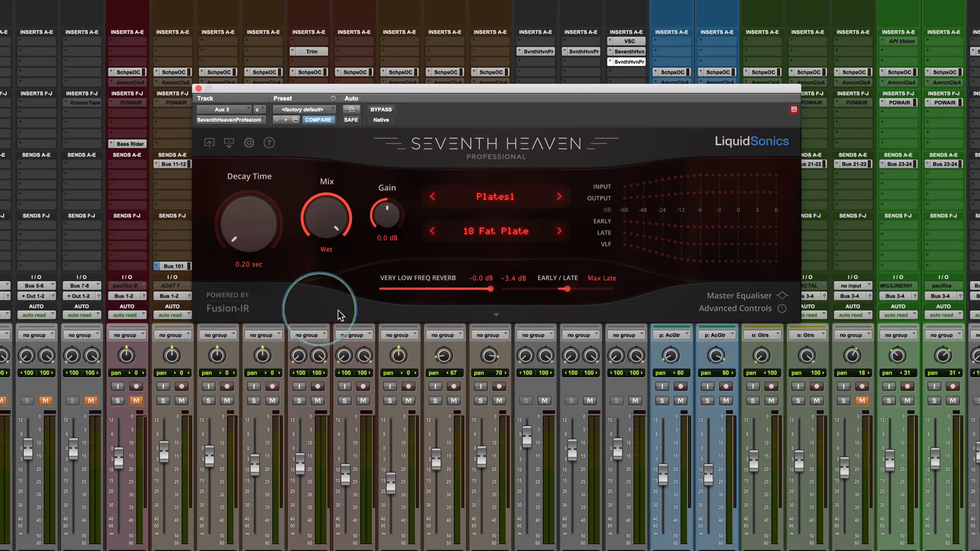
left_click(495, 314)
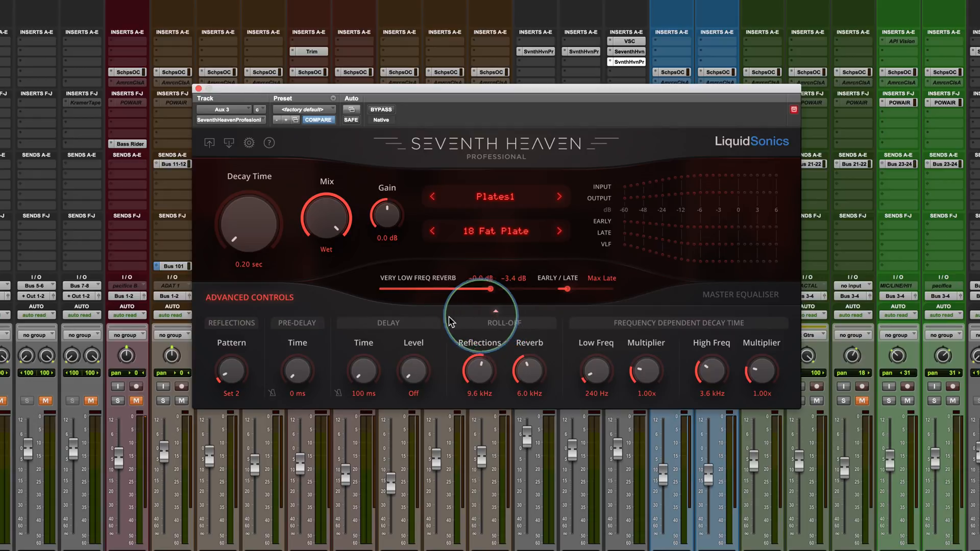
left_click(745, 297)
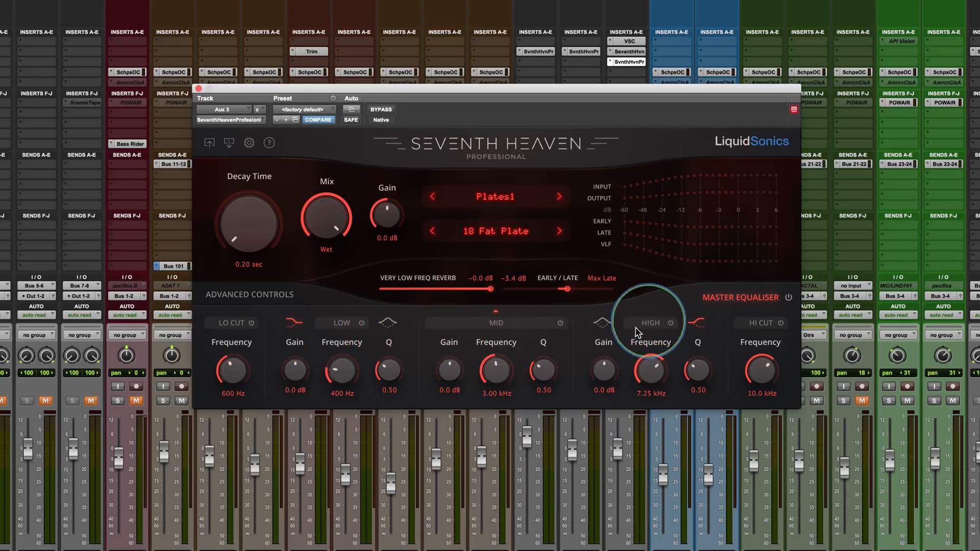
left_click(236, 296)
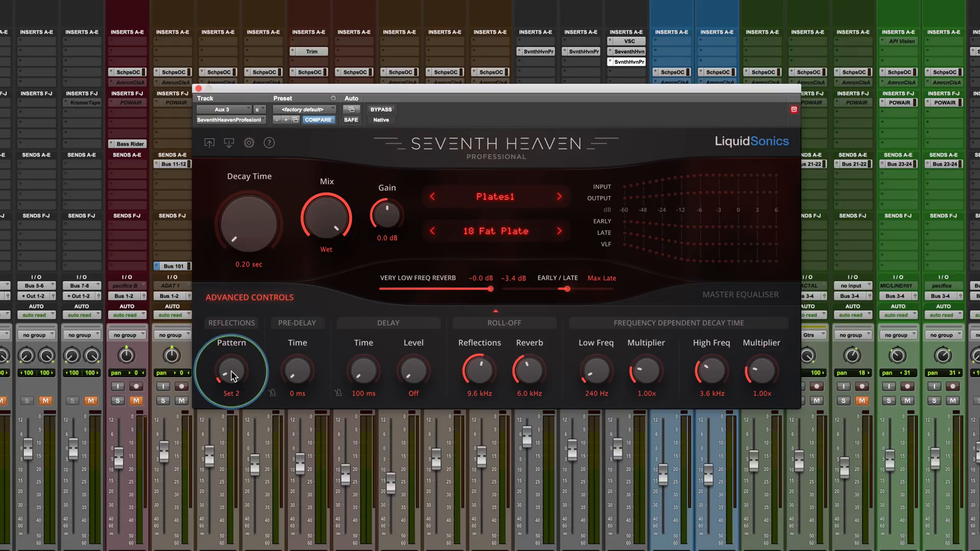
Step: Sweep the reflections Pattern through its range up to Set 31 and return it to Set 2
left_click_drag(232, 377, 226, 237)
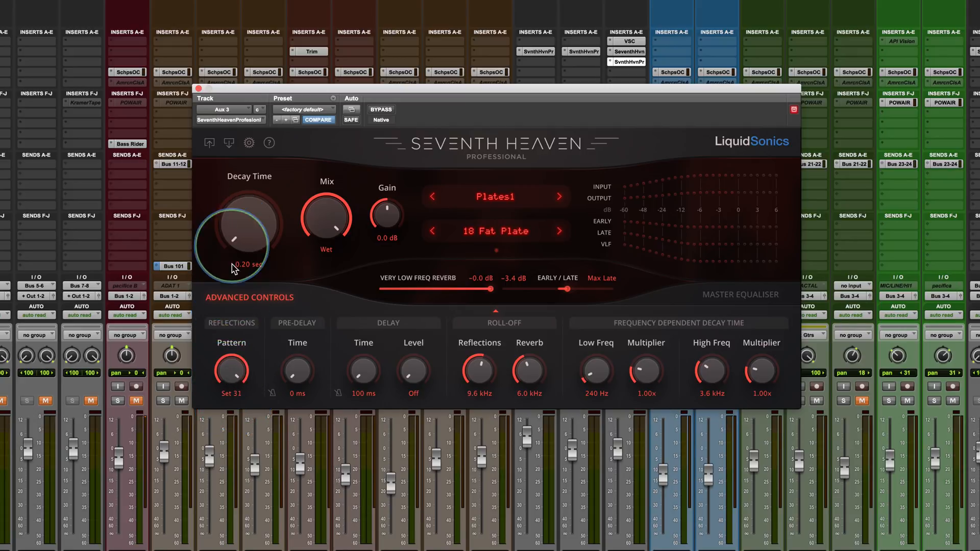
left_click_drag(237, 377, 230, 523)
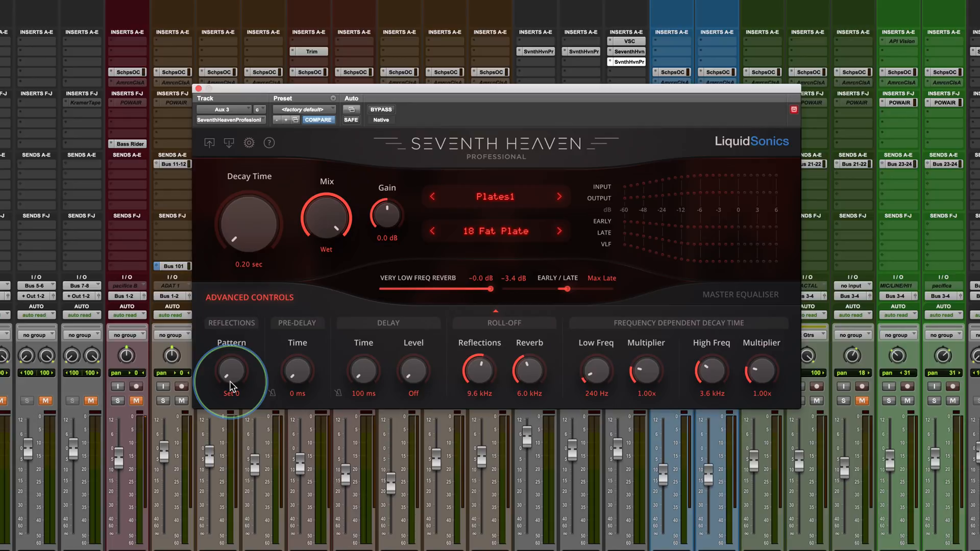
left_click_drag(230, 387, 226, 204)
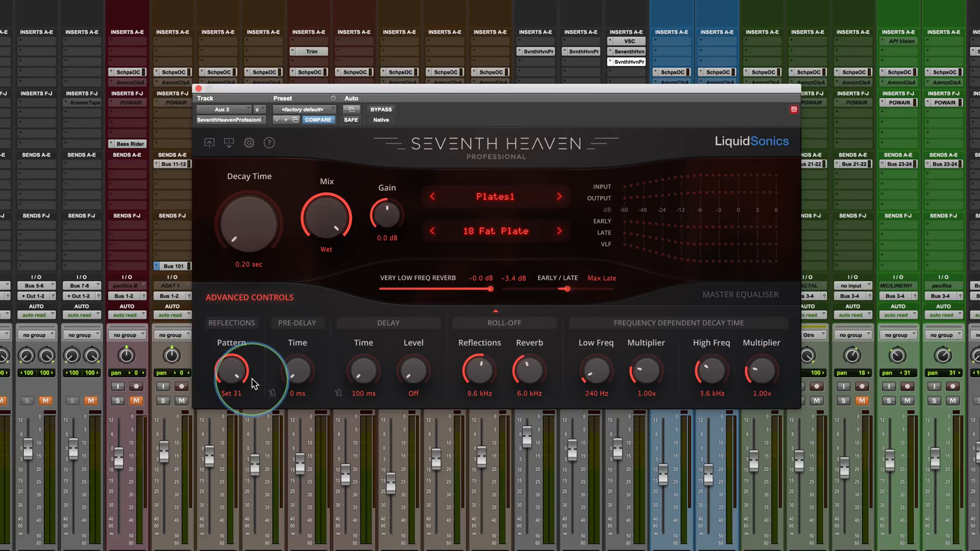
left_click_drag(231, 372, 245, 463)
left_click_drag(228, 394, 231, 405)
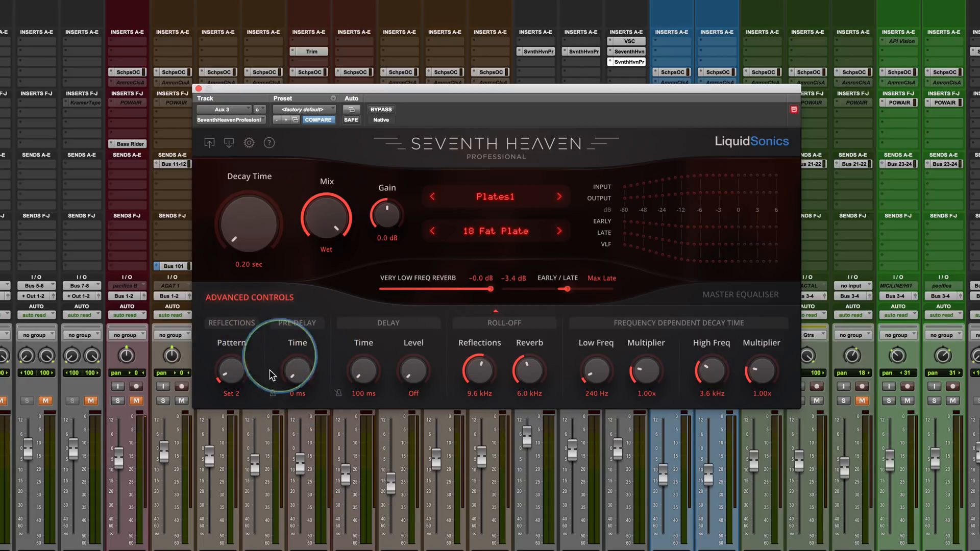
Step: Try a tempo-synced pre-delay of 1/64, turn the sync off, and leave the pre-delay at 0 ms
left_click(272, 394)
left_click_drag(292, 386, 293, 403)
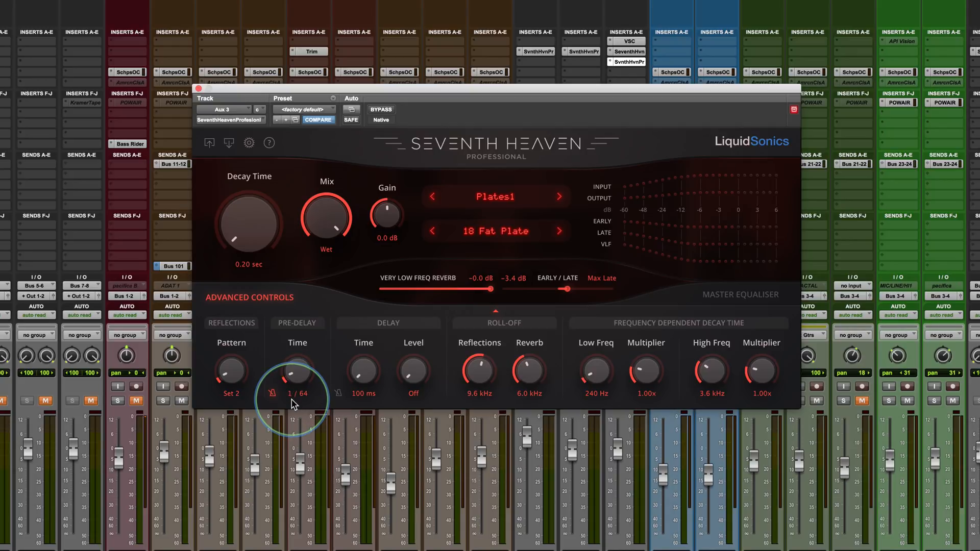
left_click(271, 393)
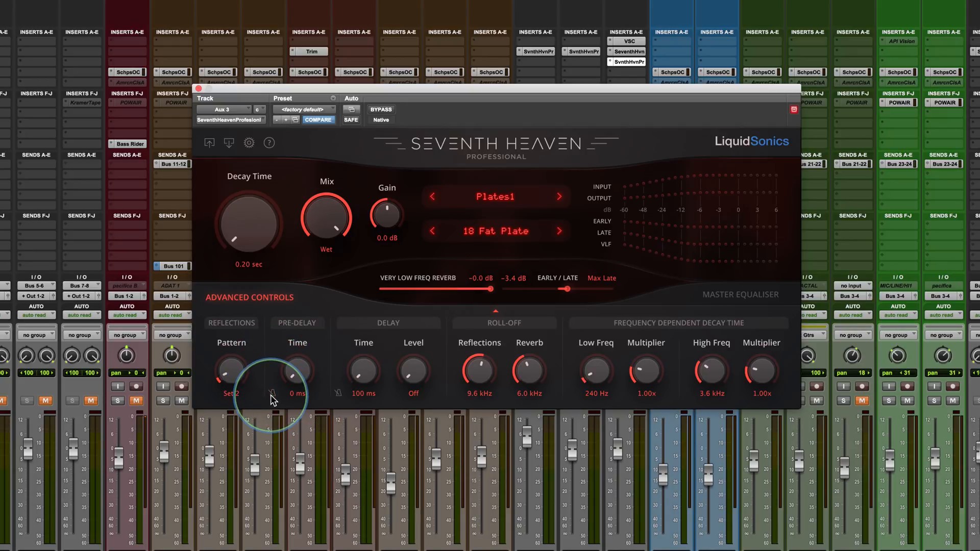
left_click_drag(293, 373, 299, 410)
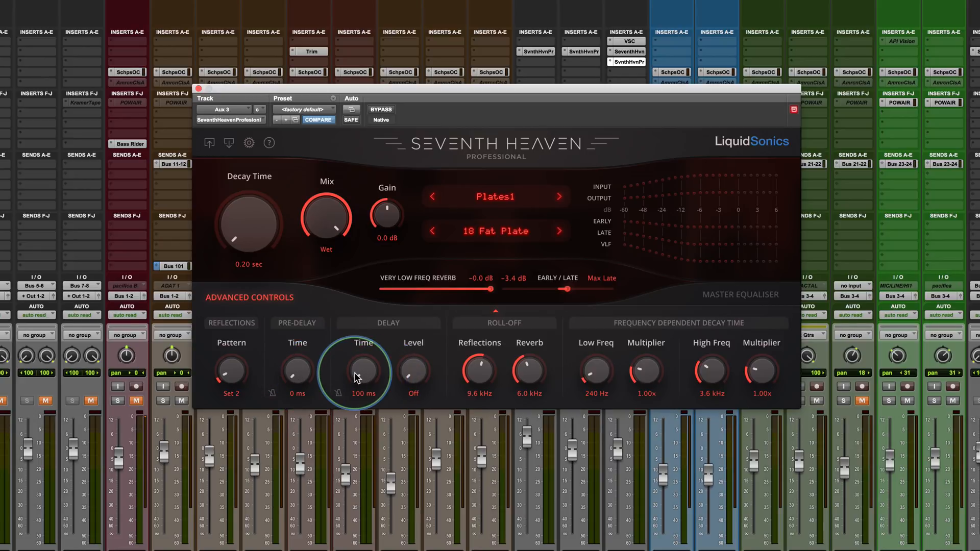
Step: Try a tempo-synced delay time of 1/32 and the delay level, and restore the unsynced 100 ms delay with level Off
left_click(339, 393)
left_click_drag(355, 389, 353, 410)
left_click_drag(411, 378, 393, 448)
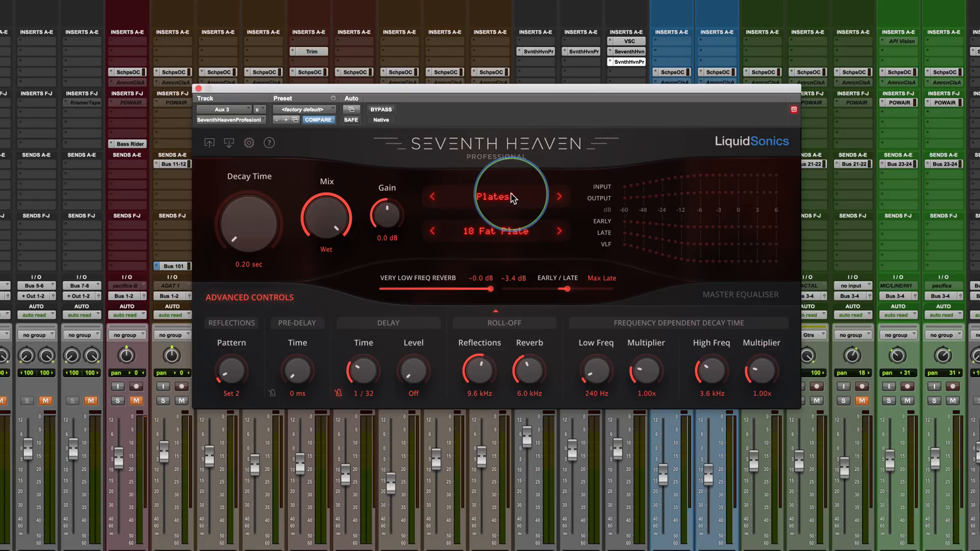
left_click_drag(356, 372, 365, 433)
left_click(339, 393)
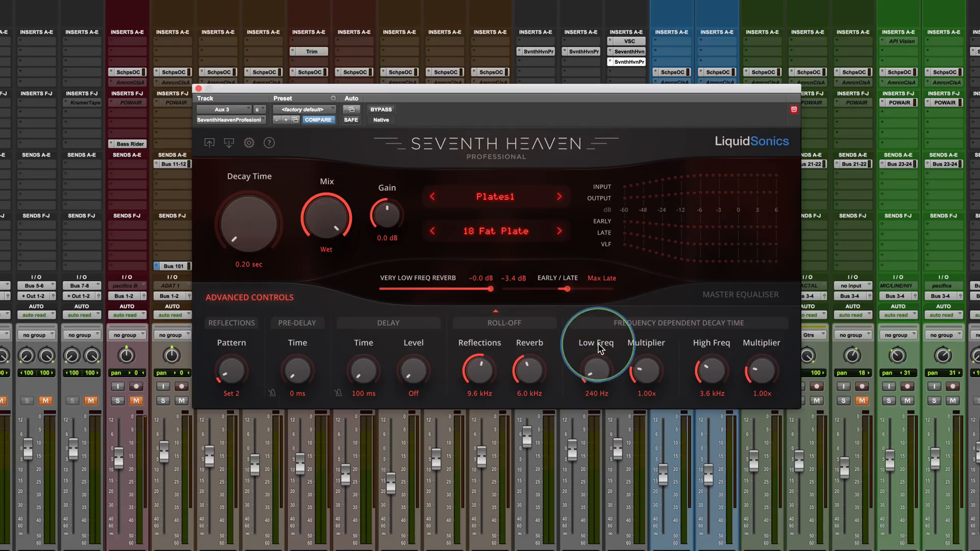
Step: Set the decay's Low Freq to 760 Hz with a 1.50x multiplier, and the High Freq multiplier to 0.65x
left_click_drag(595, 376, 642, 359)
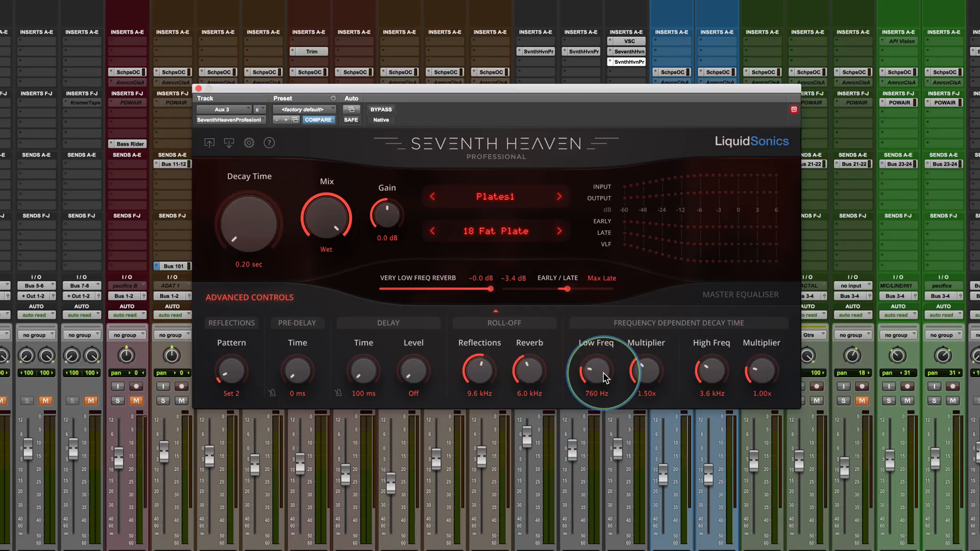
left_click_drag(757, 371, 770, 407)
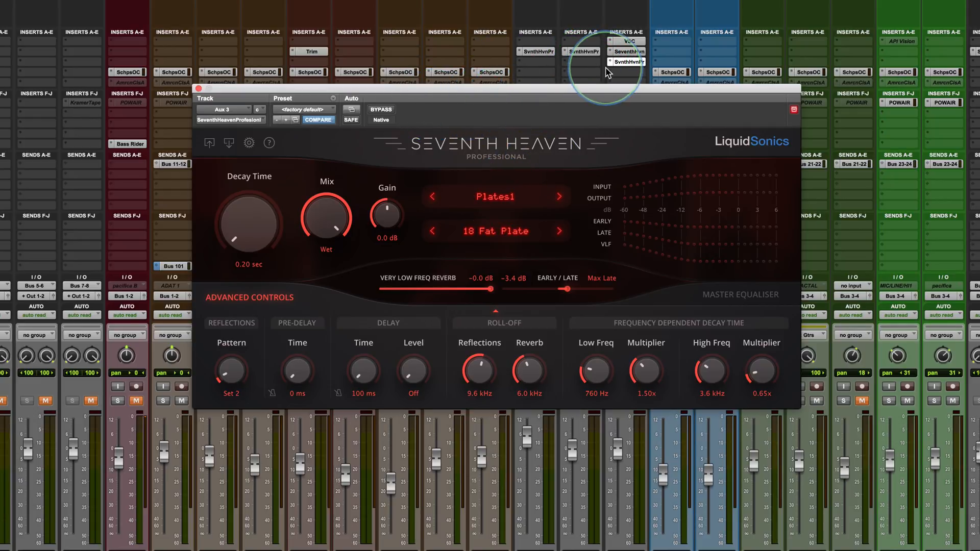
Step: Open the standard Seventh Heaven insert on Aux 3 and reposition its window over the mixer
left_click(631, 55)
left_click_drag(417, 91, 590, 144)
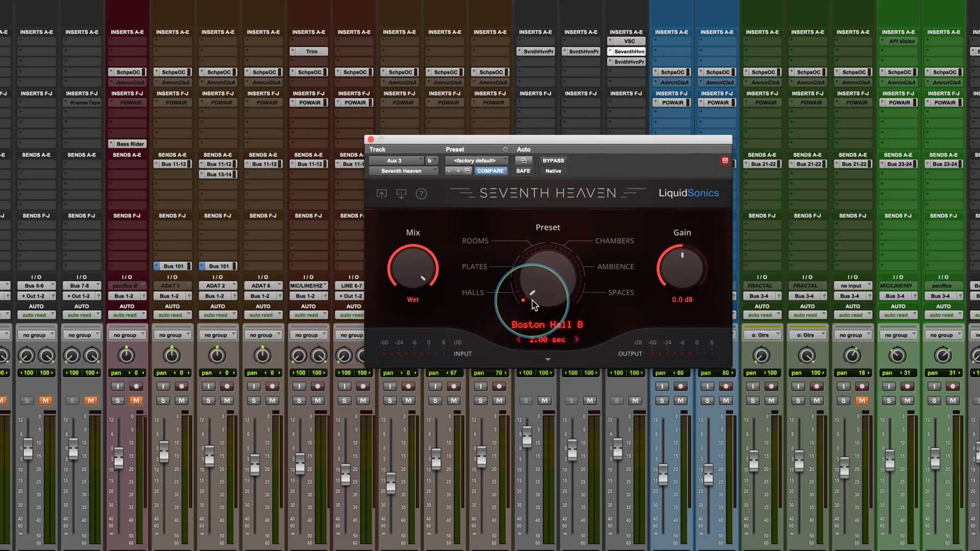
Step: Browse the hall and plate presets, select Sunset Chamber, and expand the reverb's additional controls
left_click_drag(533, 305, 531, 371)
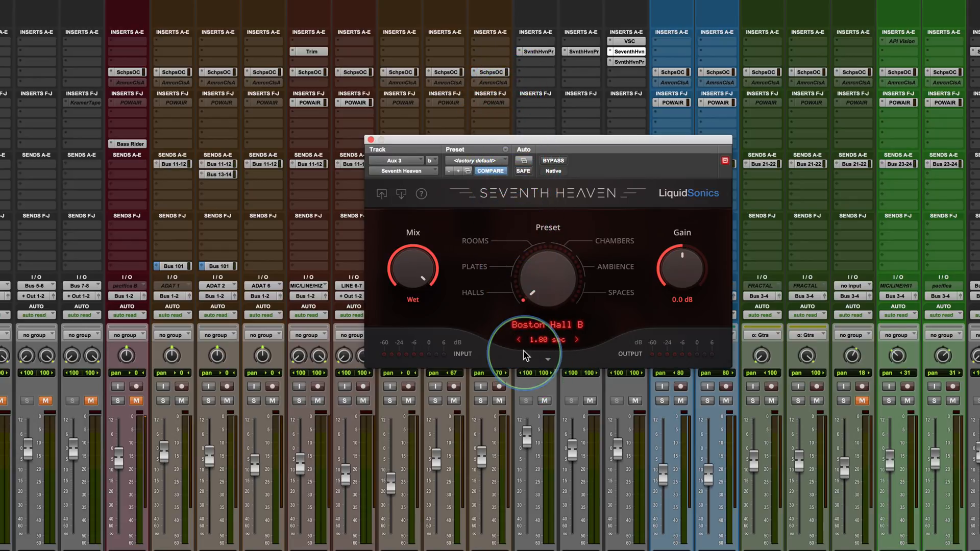
left_click_drag(537, 285, 533, 254)
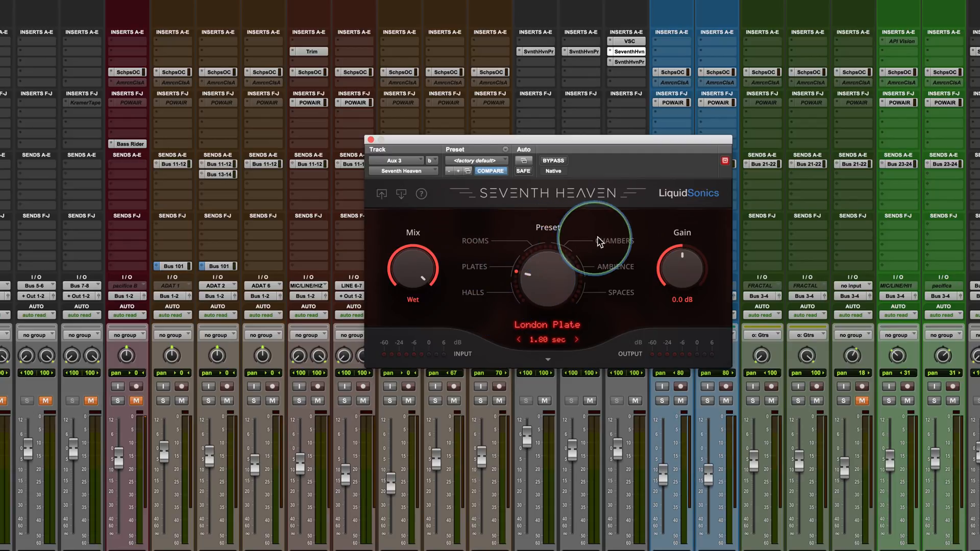
left_click_drag(530, 281, 537, 250)
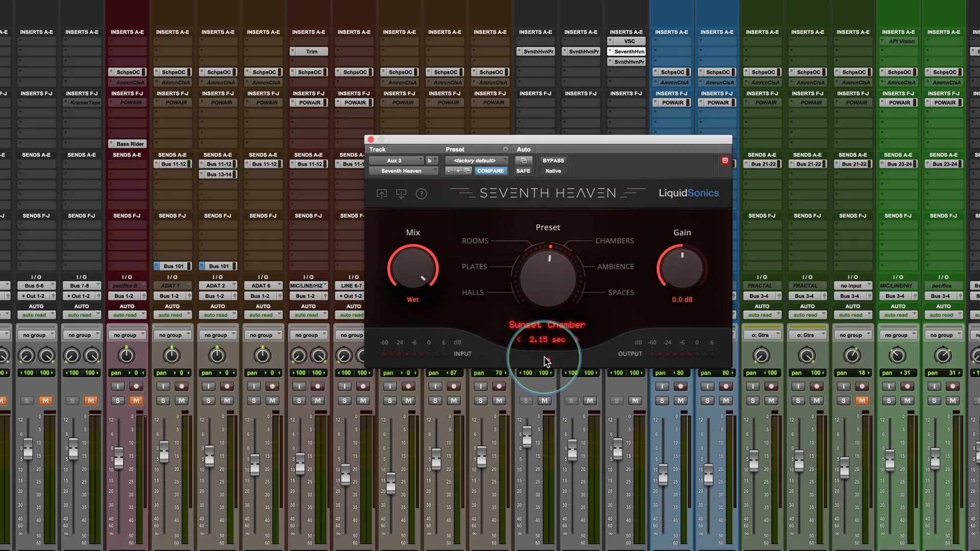
left_click(547, 359)
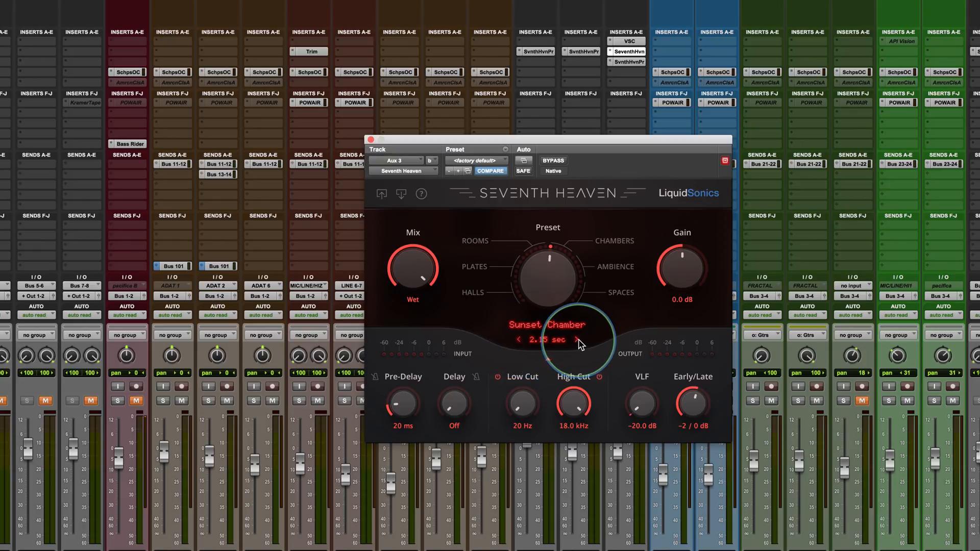
Step: Set the Sunset Chamber preset's decay time to 2.25 sec
left_click(519, 341)
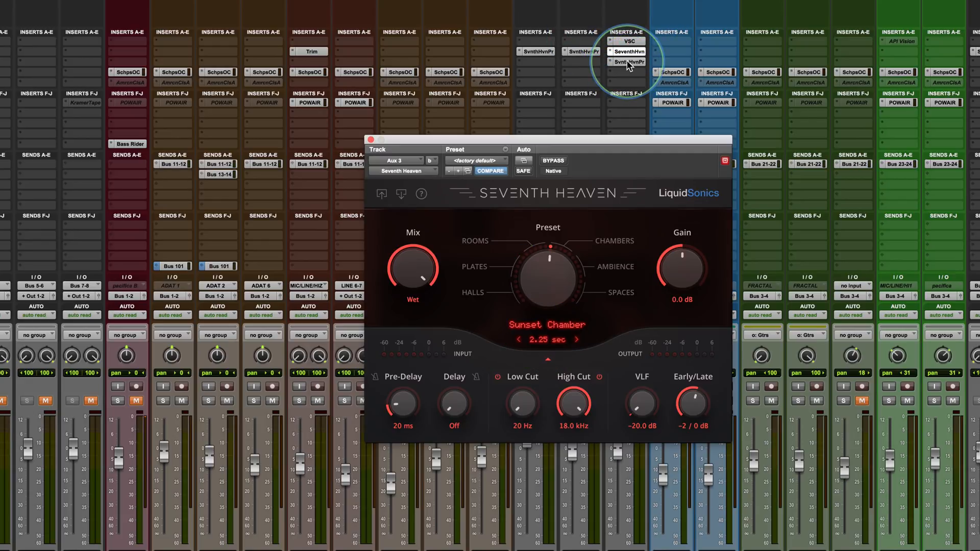
Step: Open the Seventh Heaven Professional insert on the DR Room track and reposition its window over the mixer
left_click(539, 51)
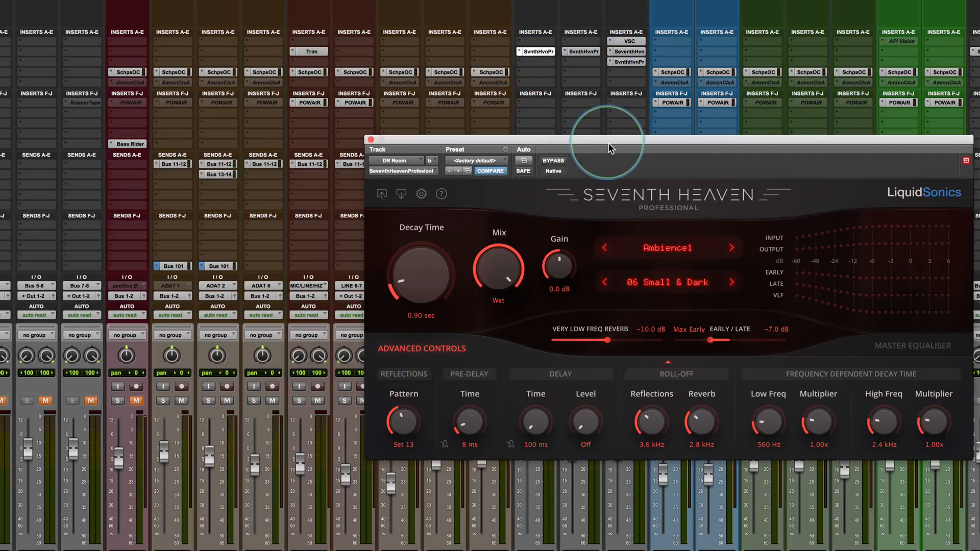
left_click_drag(614, 143, 452, 119)
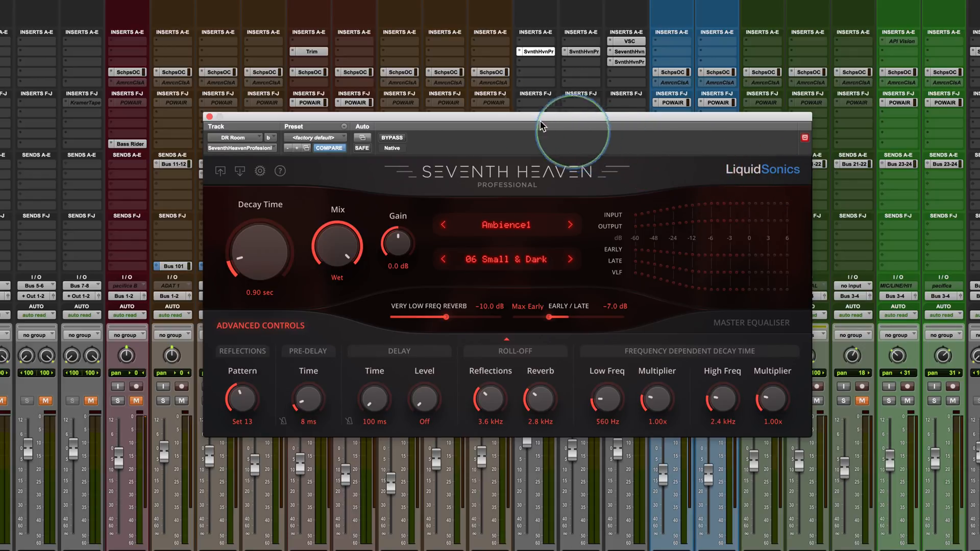
mouse_move(524, 119)
left_mouse_down()
mouse_move(544, 106)
mouse_move(539, 117)
left_mouse_up()
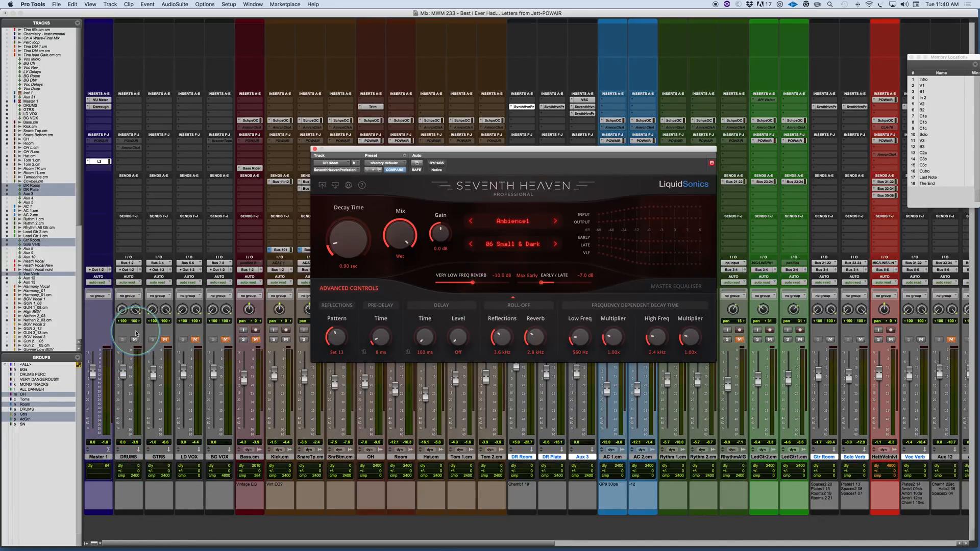
left_click_drag(603, 152, 632, 119)
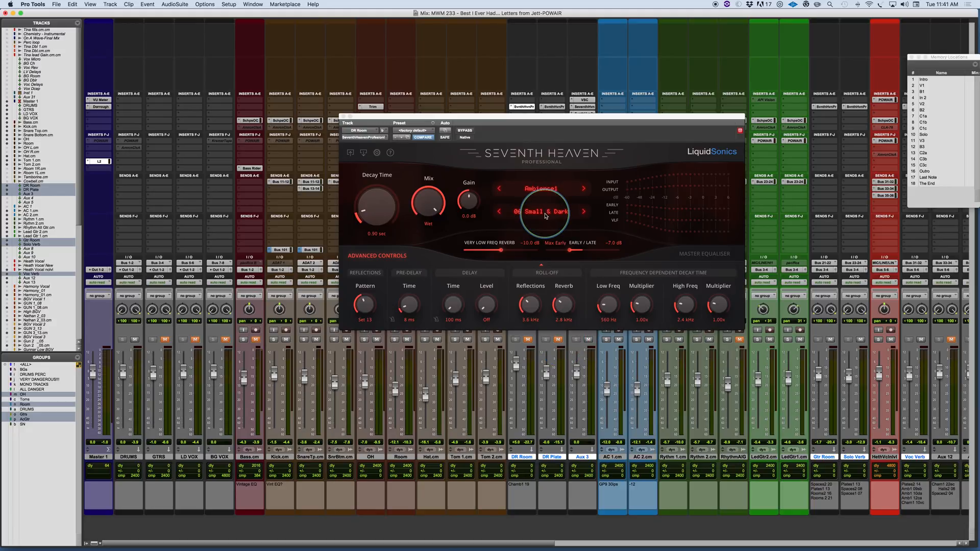
Step: Play the mix, compare it with the DR Room return muted and unmuted, and set that track's fader to +5.3 dB
key("space")
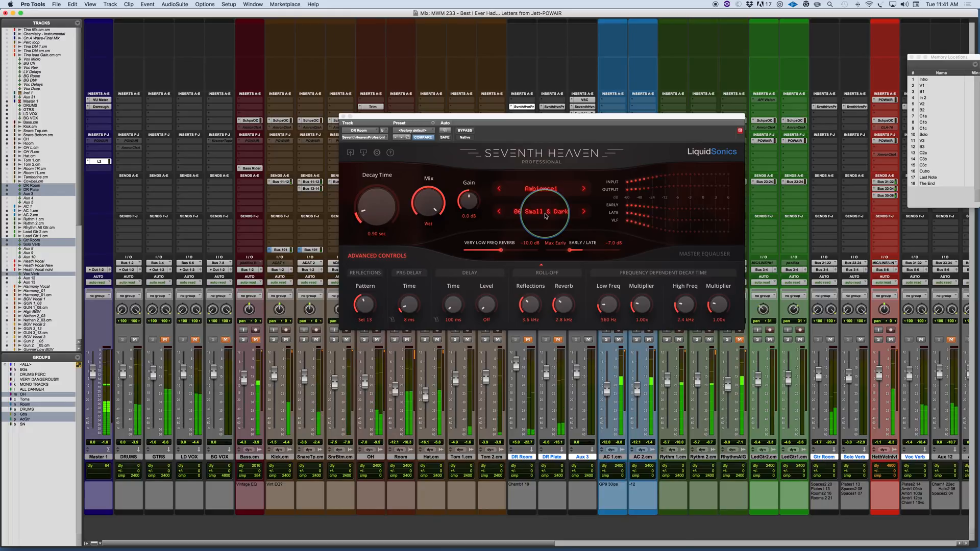
left_click(529, 341)
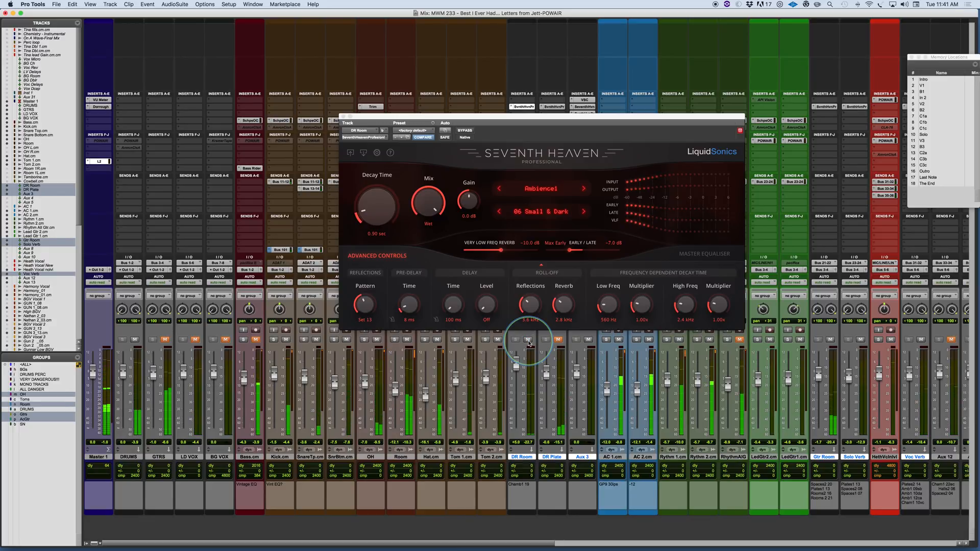
left_click_drag(517, 373, 516, 367)
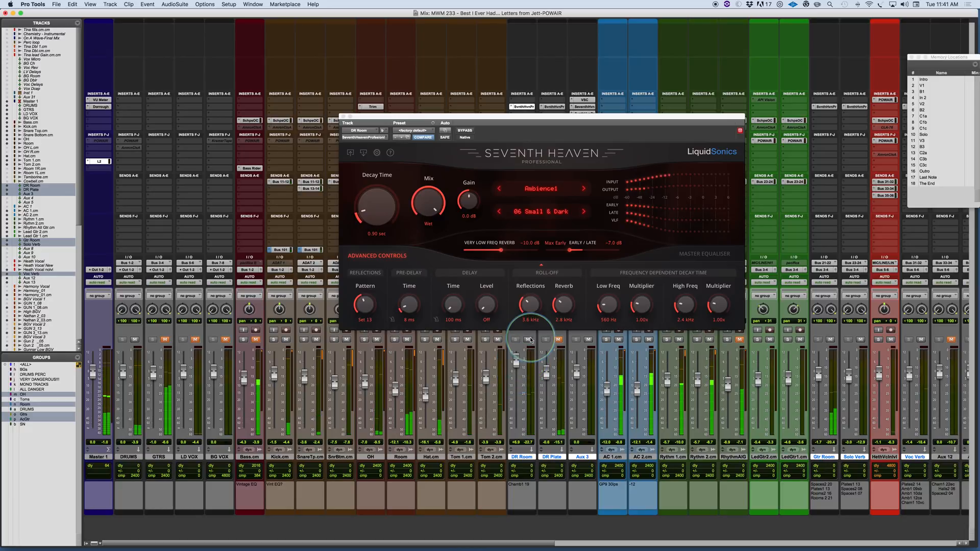
left_click(528, 342)
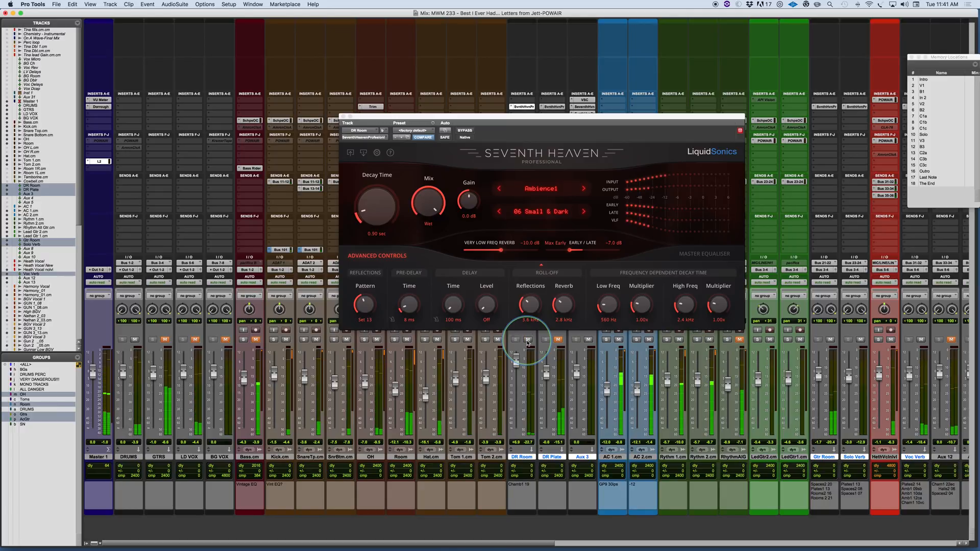
left_click(527, 342)
left_click_drag(514, 368, 515, 370)
left_click(529, 340)
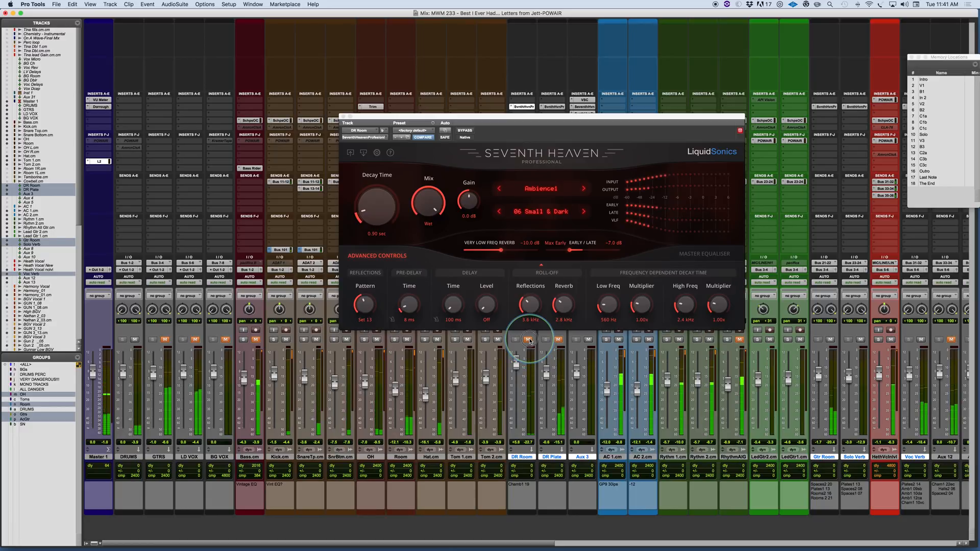
left_click(529, 341)
left_click_drag(516, 370, 516, 371)
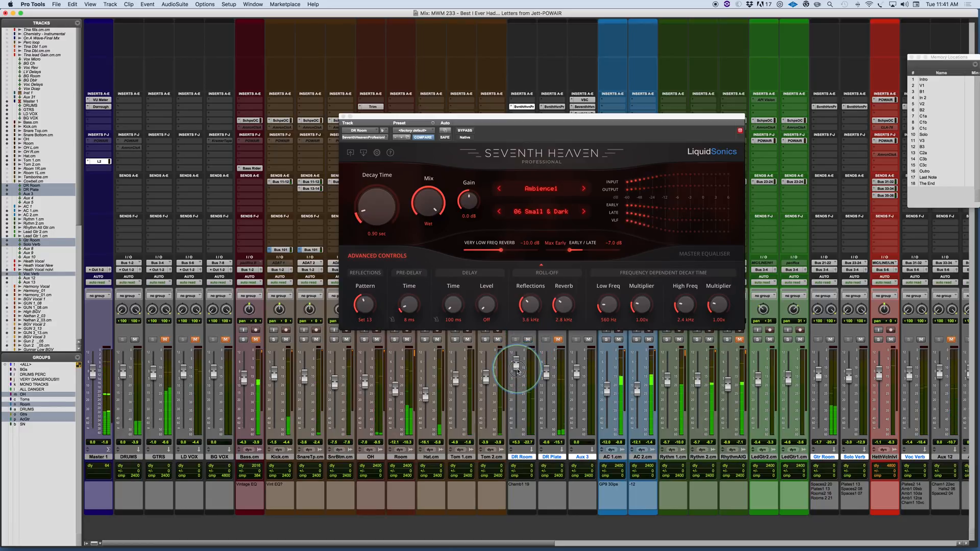
Step: Check the preset bank choices, keep Ambience1, and load its 01 Large Ambience preset
left_click_drag(558, 126, 554, 126)
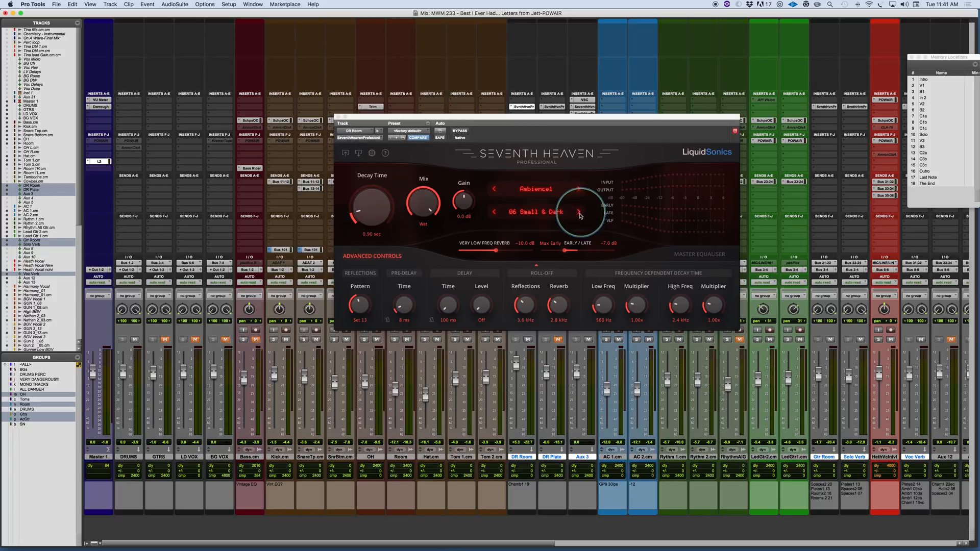
left_click(533, 190)
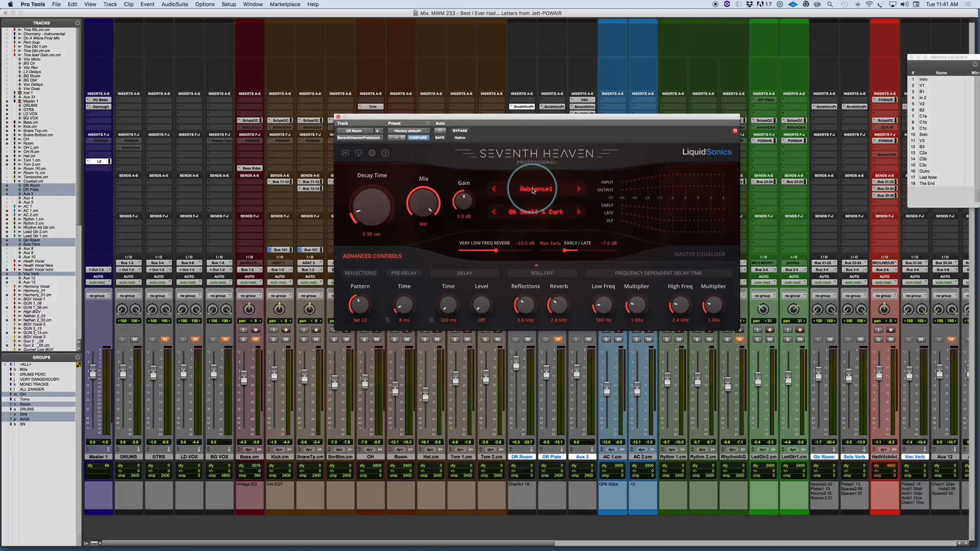
left_click(533, 191)
left_click(565, 180)
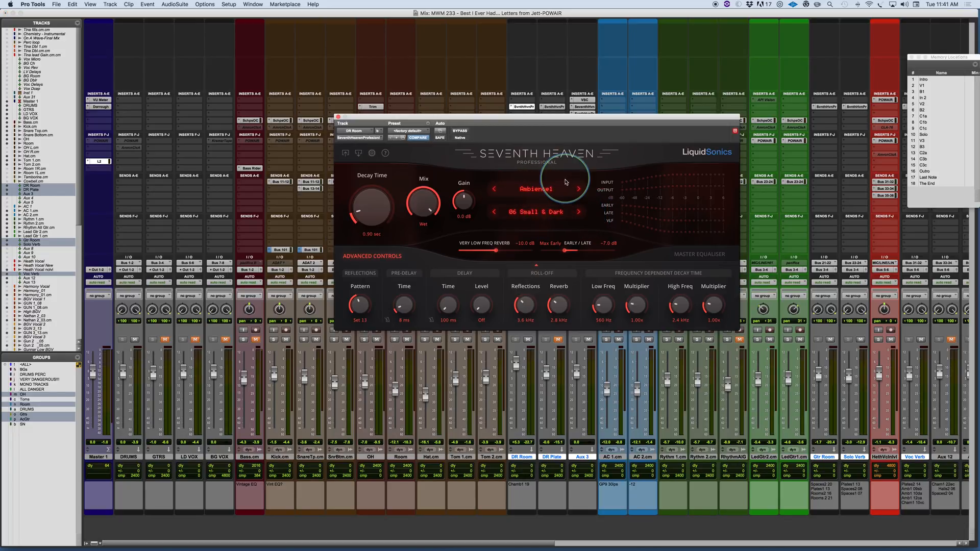
left_click(543, 218)
left_click(509, 222)
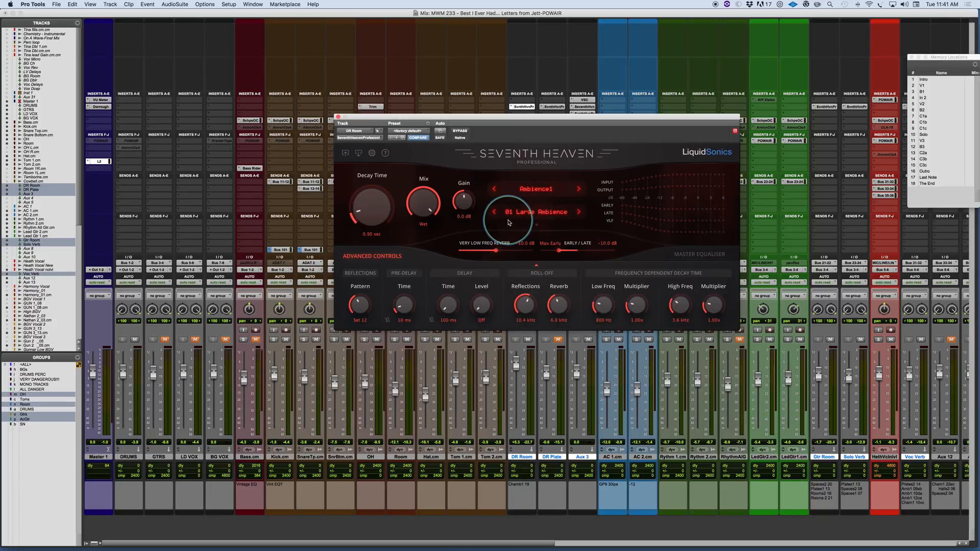
Step: Audition the Ambience1 presets one after another during playback, from 01 Large Ambience through 15 Percussion Air
key("space")
left_click(579, 212)
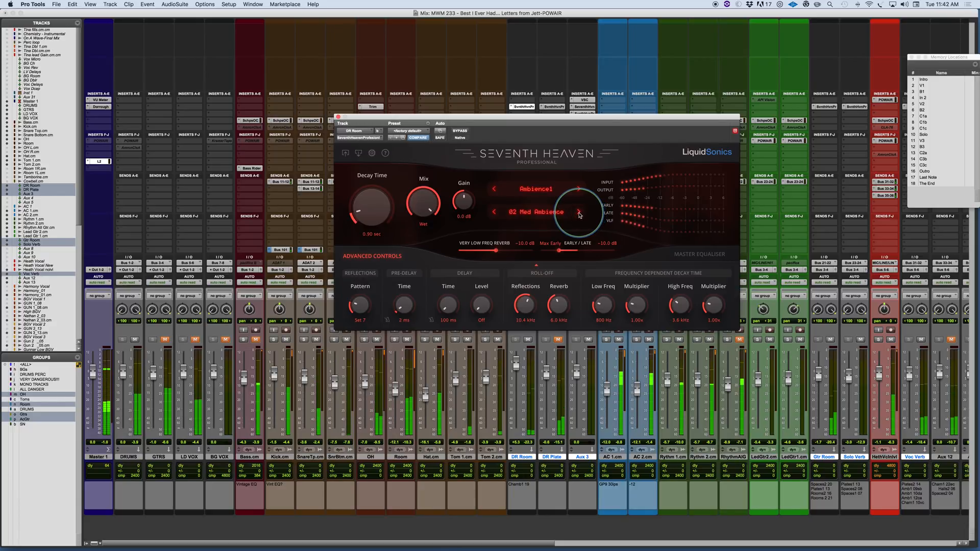
left_click(579, 213)
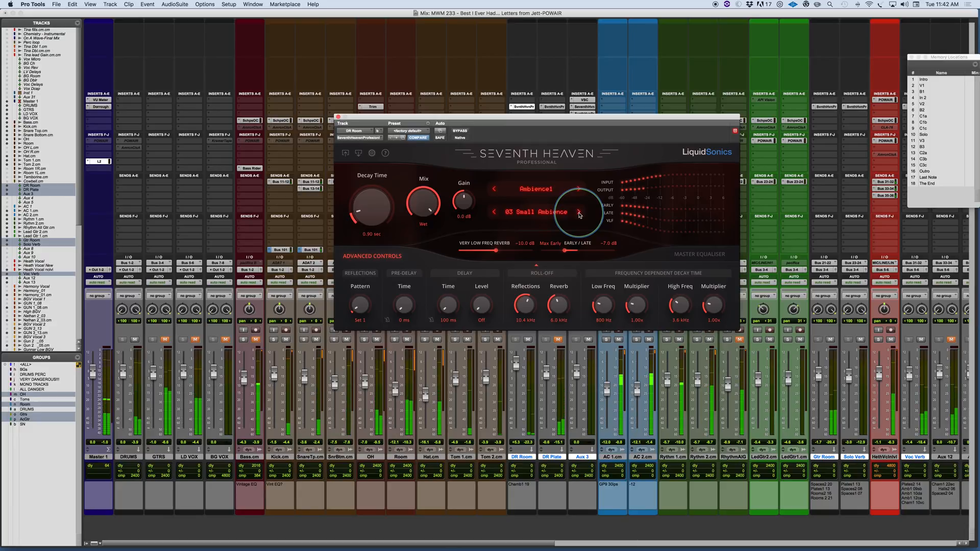
left_click(579, 213)
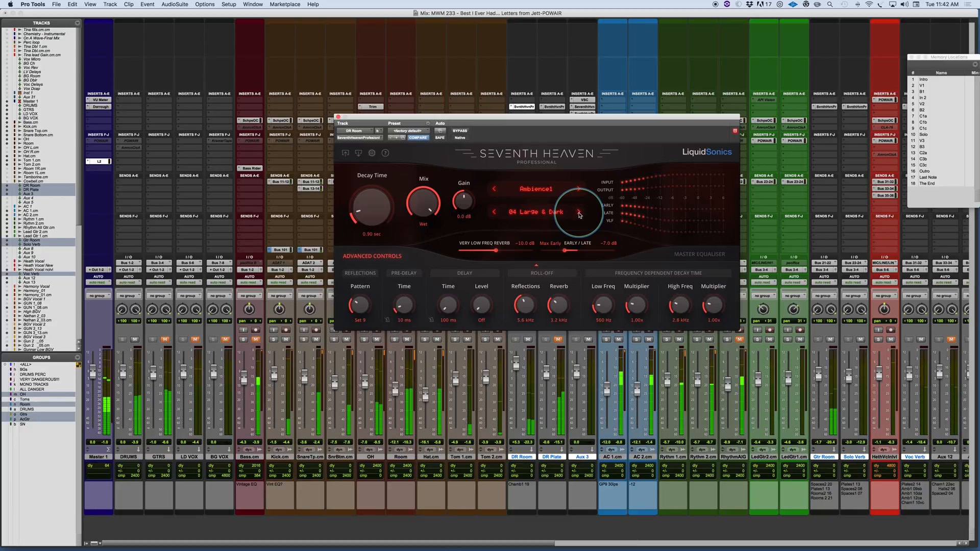
left_click(579, 213)
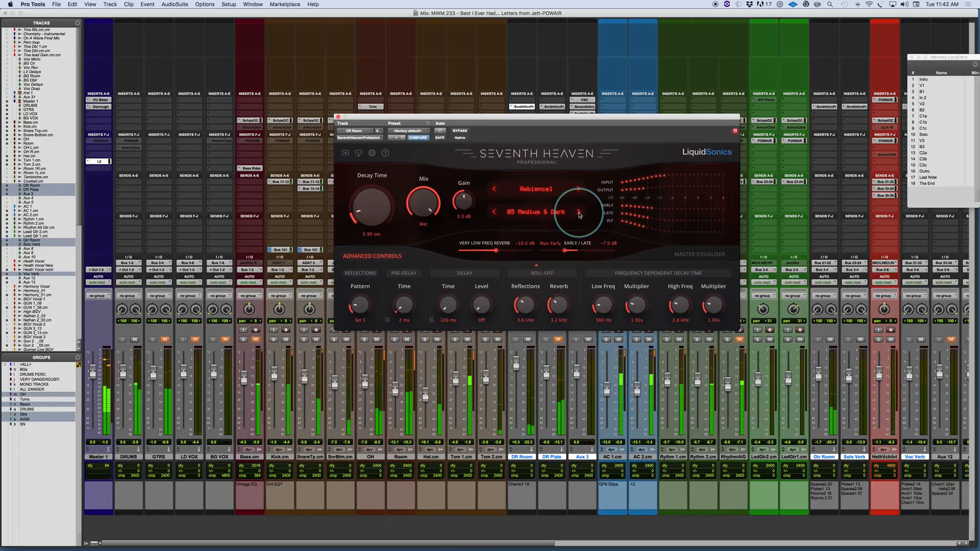
left_click(579, 212)
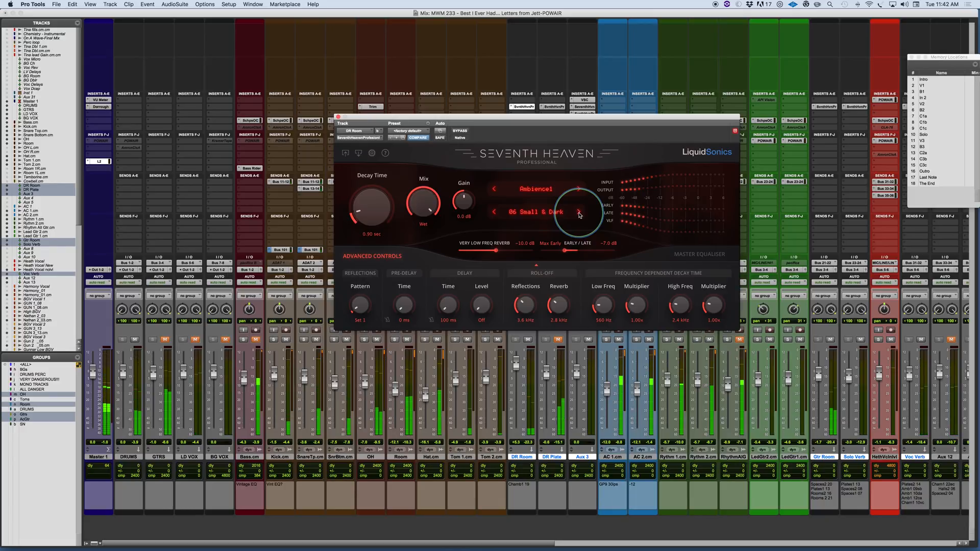
left_click(579, 213)
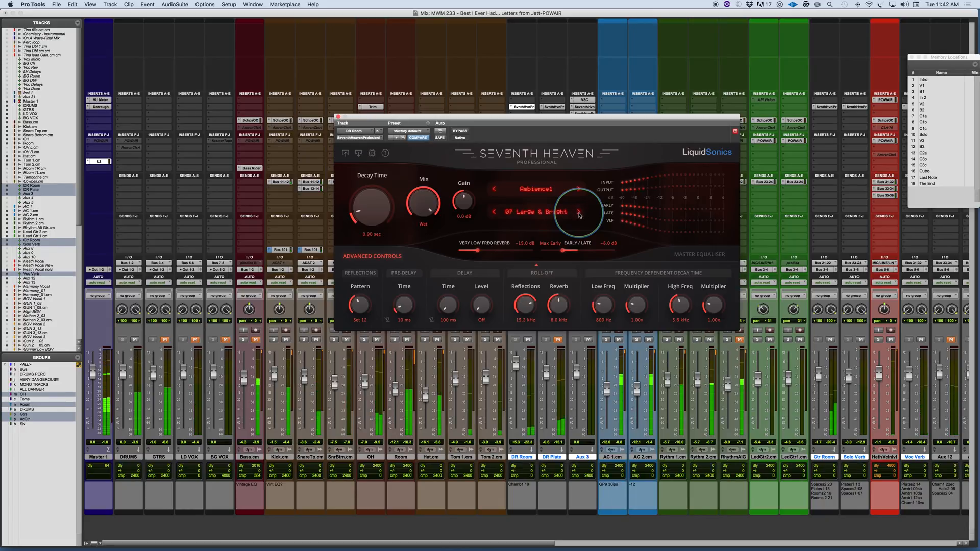
left_click(580, 213)
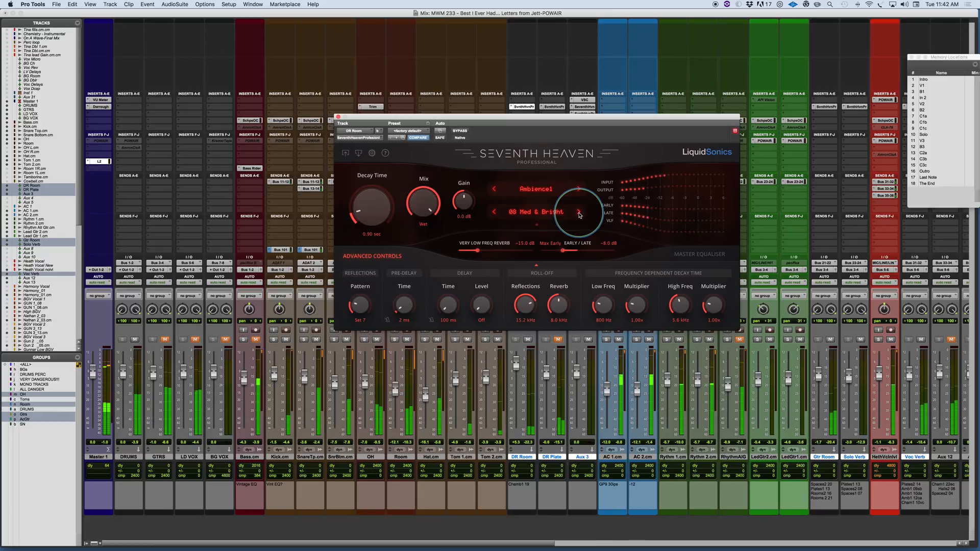
left_click(580, 213)
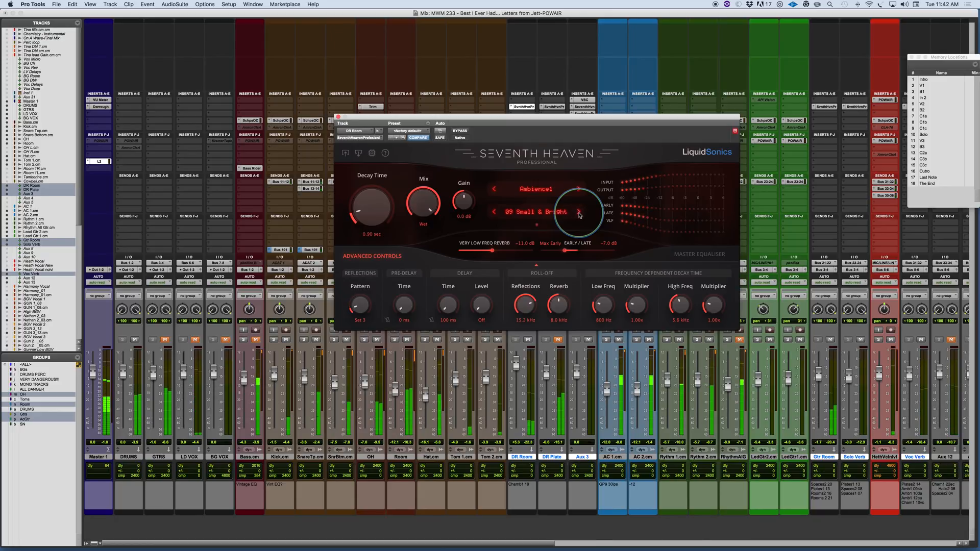
left_click(579, 212)
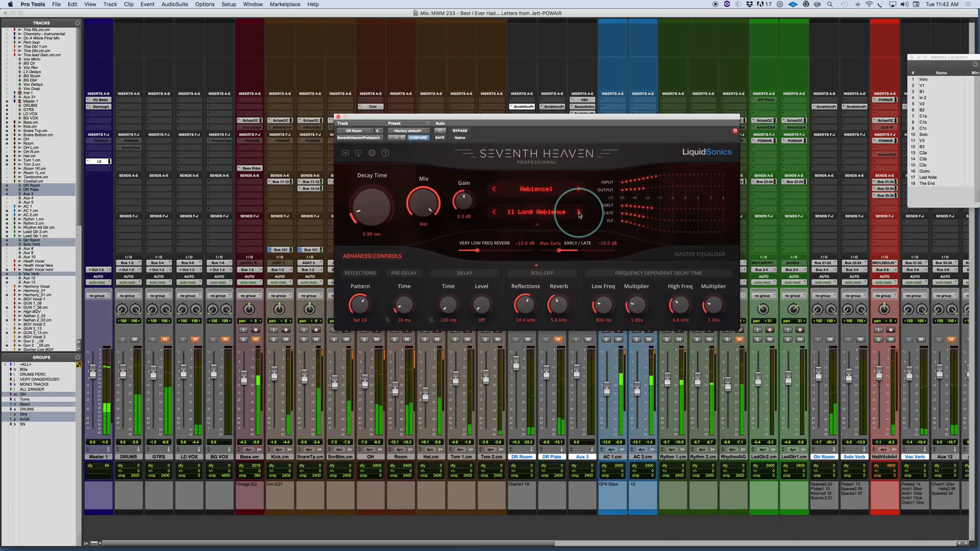
left_click(580, 212)
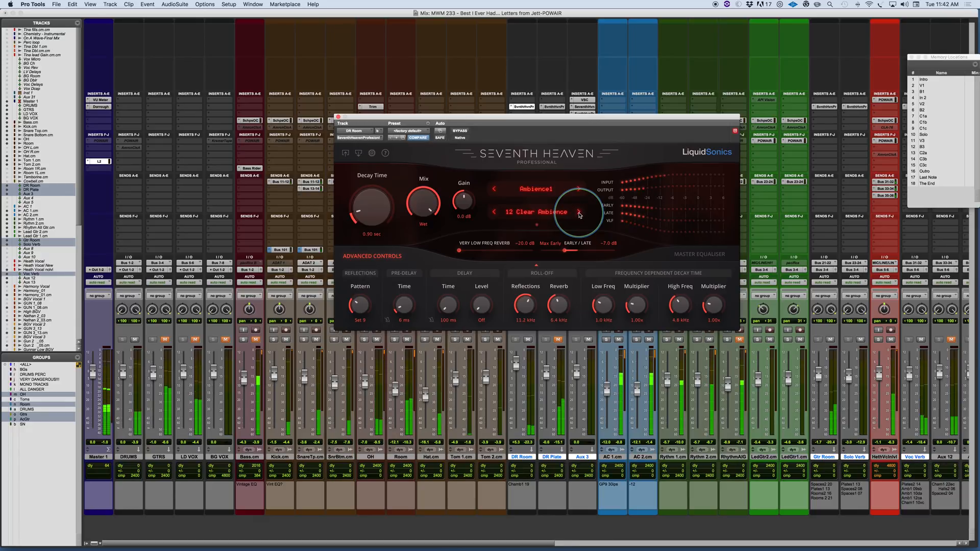
left_click(580, 212)
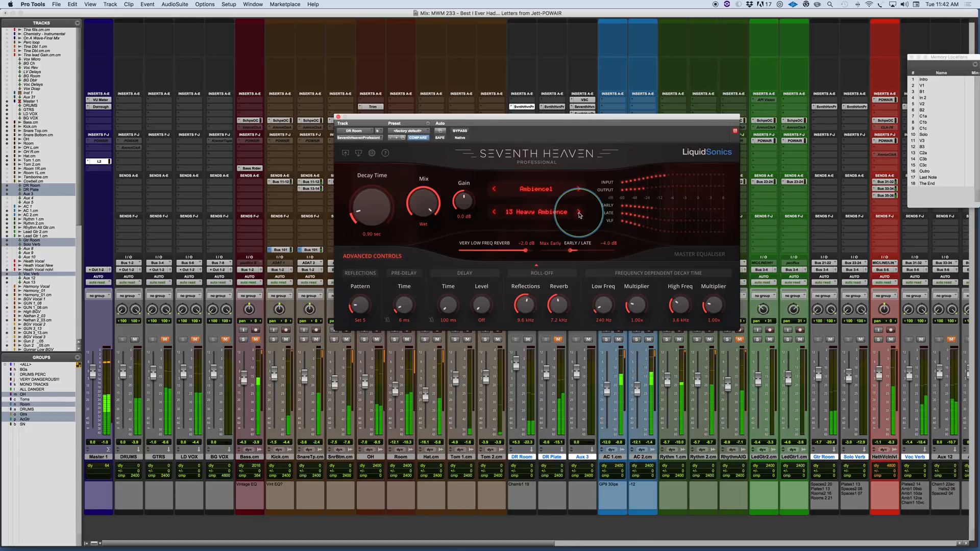
left_click(579, 212)
left_click(579, 212)
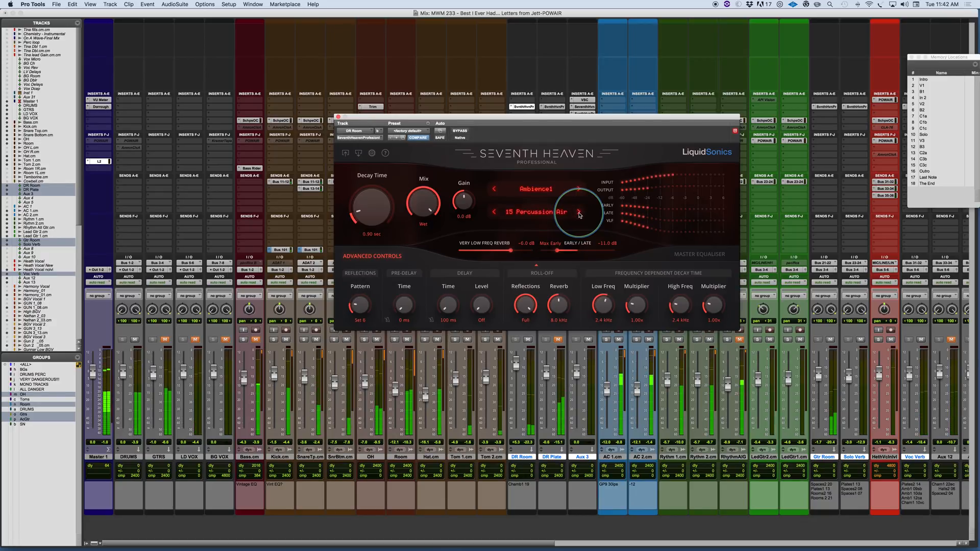
Step: Load the 06 Small & Dark preset on DR Room and reposition the reverb window
left_click(535, 213)
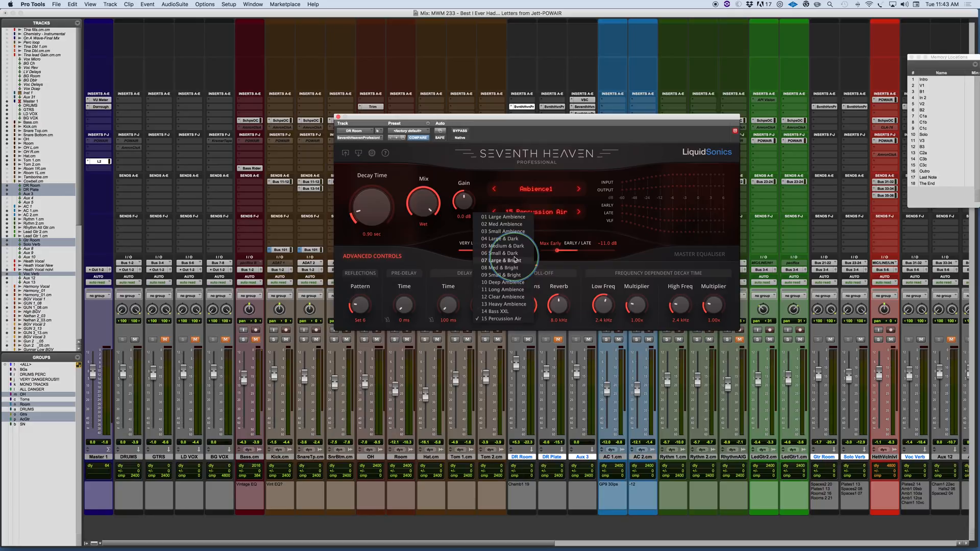
left_click(507, 253)
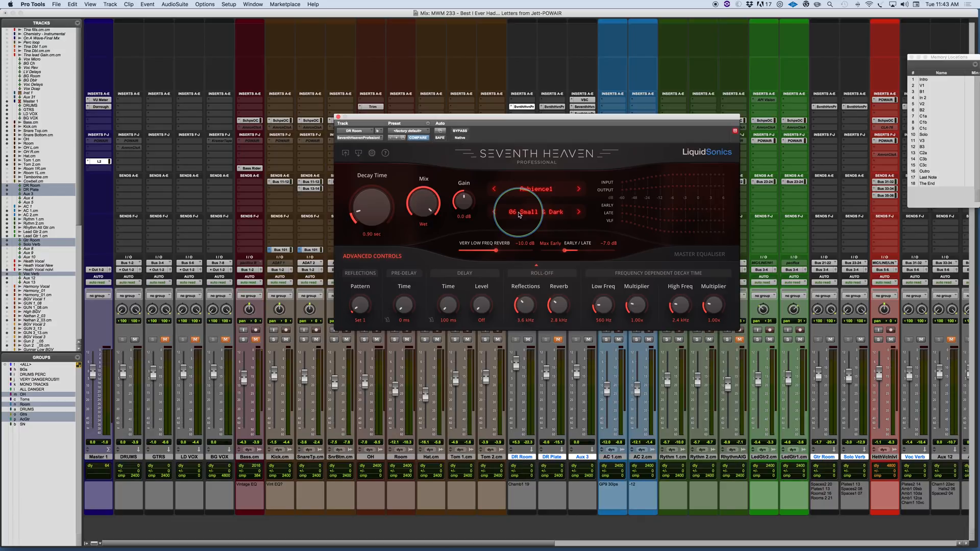
left_click_drag(559, 118, 555, 119)
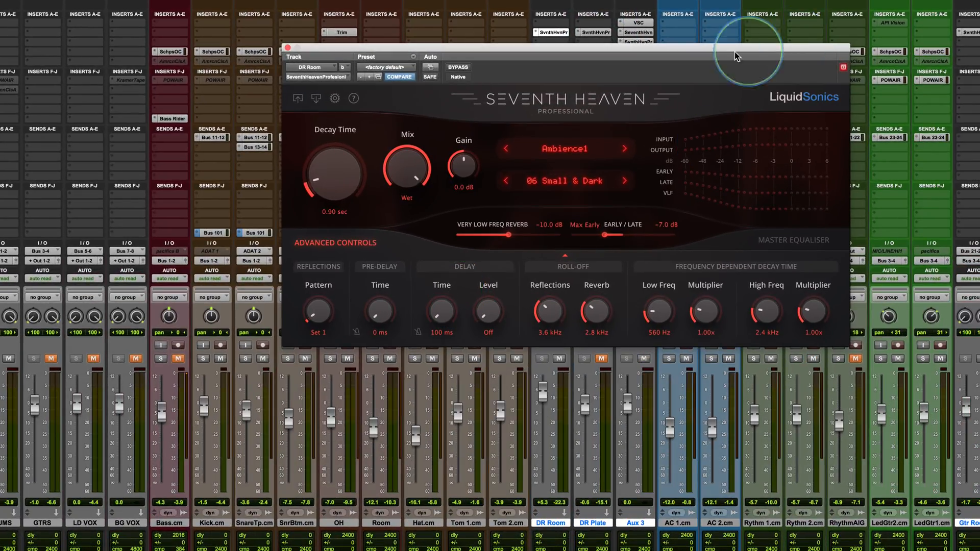
left_click_drag(695, 48, 602, 111)
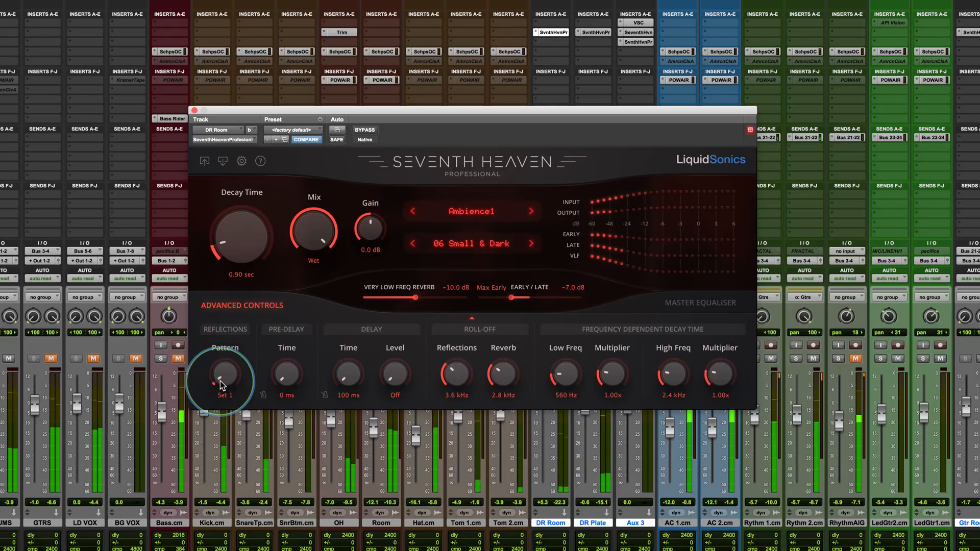
Step: Try reflection patterns Set 19 and Set 21, set the Pattern to Set 2, and play the mix
left_click_drag(220, 381, 220, 302)
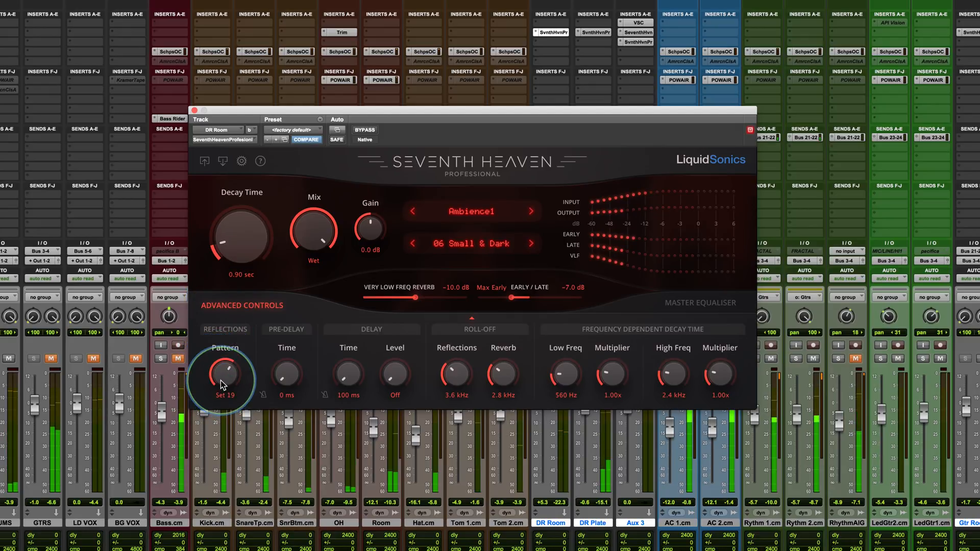
left_click_drag(220, 370, 221, 375)
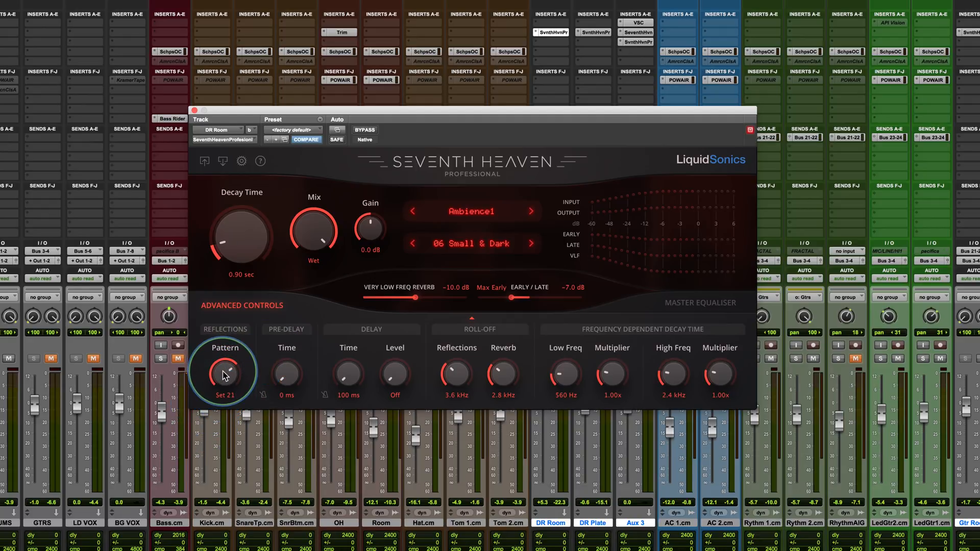
left_click_drag(219, 376, 217, 449)
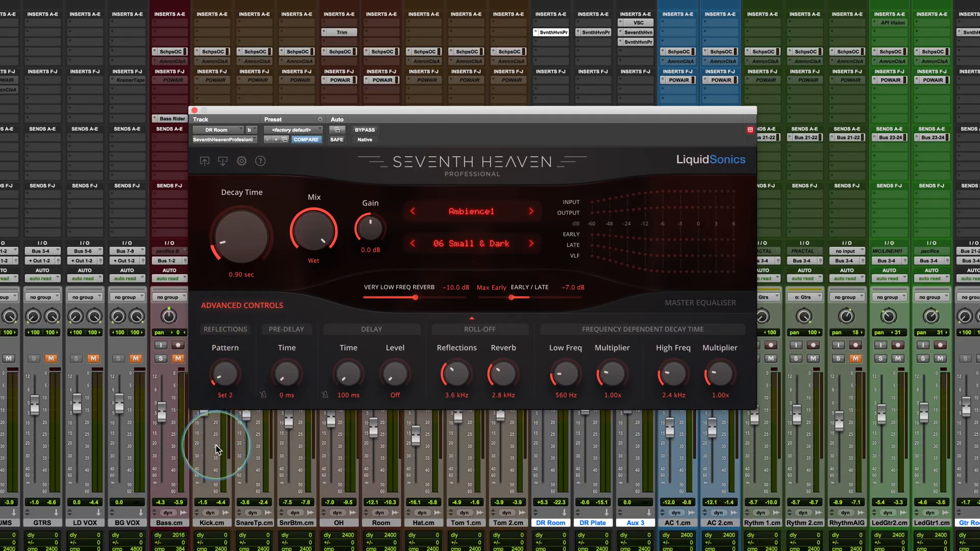
key("space")
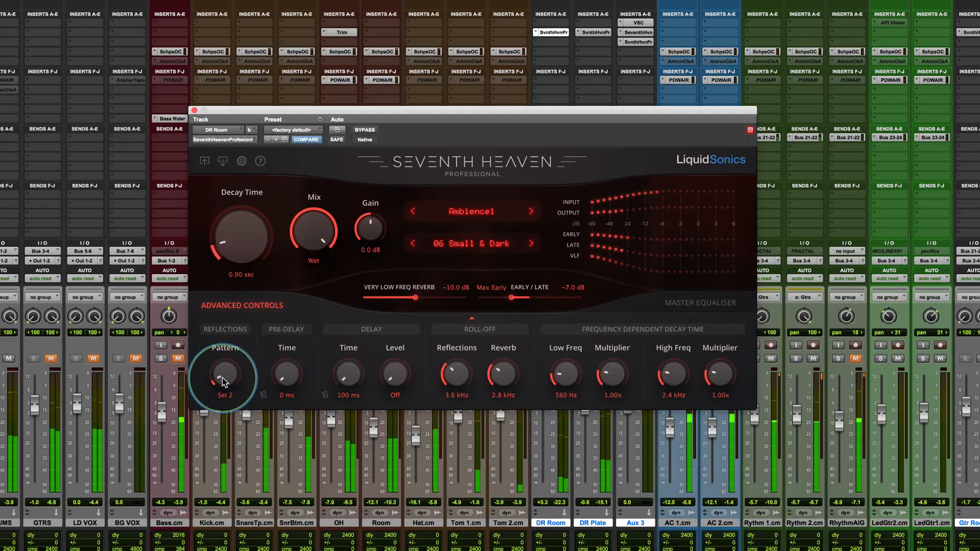
Step: Set the reflection Pattern to Set 20 and, during playback, sweep Early/Late toward early before setting it to -7.6 dB, Max Late
left_click_drag(222, 368, 225, 304)
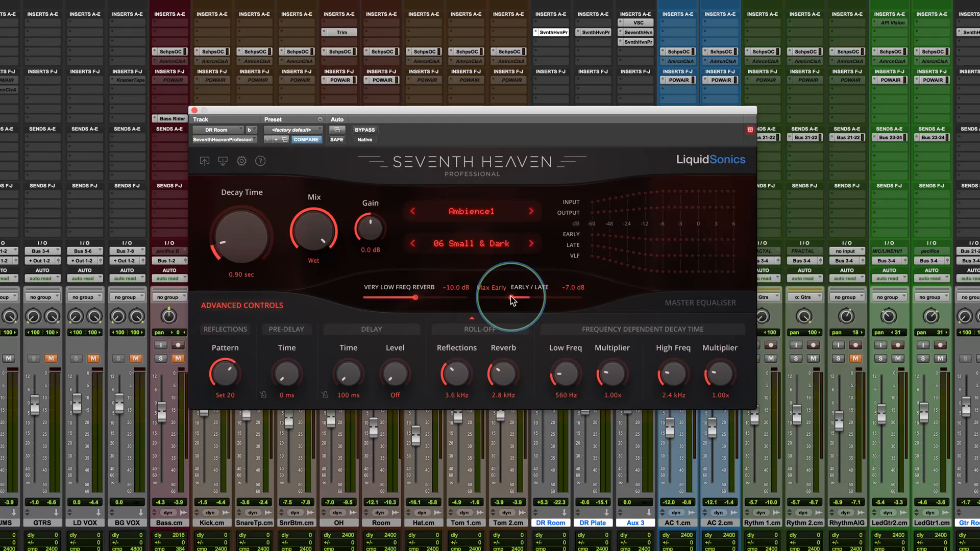
key("space")
left_click_drag(511, 296, 398, 296)
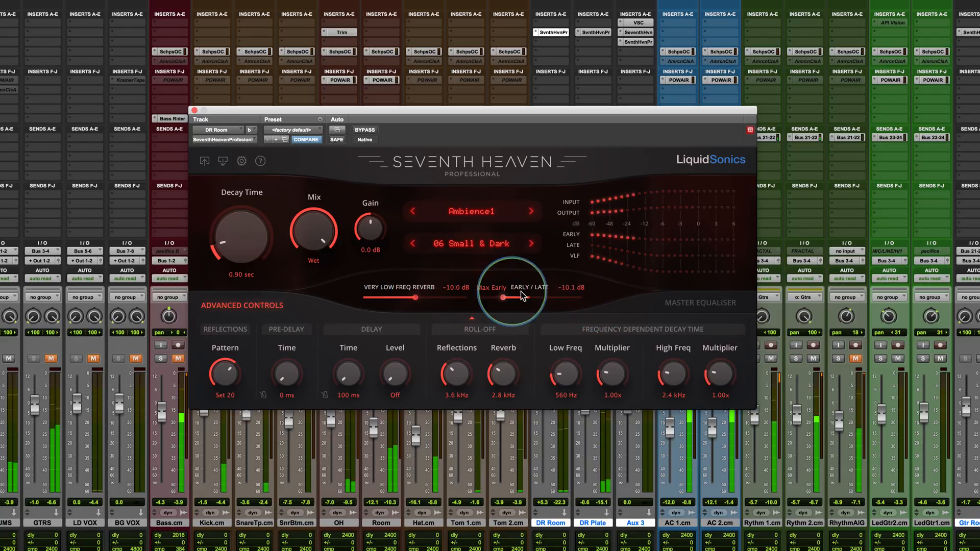
left_click_drag(540, 295, 550, 298)
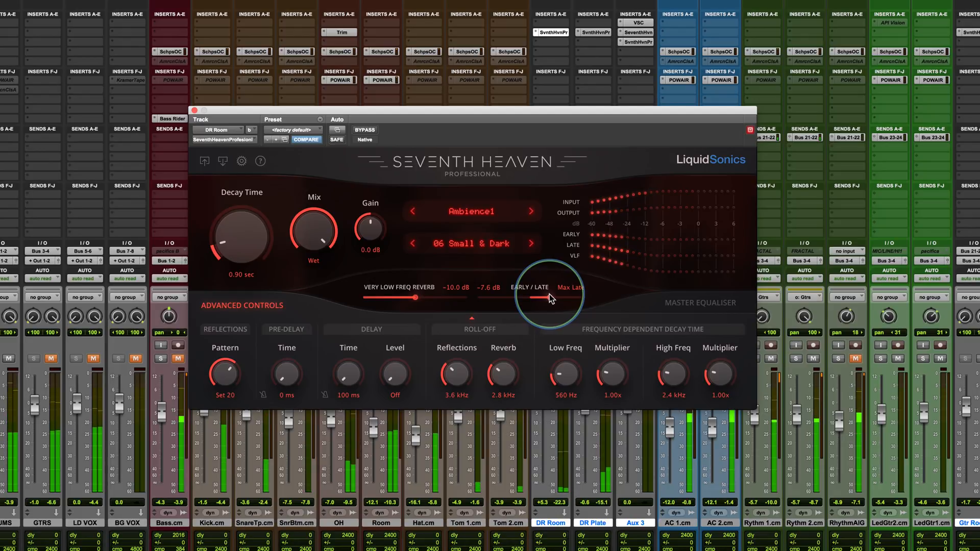
Step: Move the reverb window clear of the channel mutes, compare the mix with DR Room muted and unmuted, and stop playback
left_click_drag(559, 115, 561, 58)
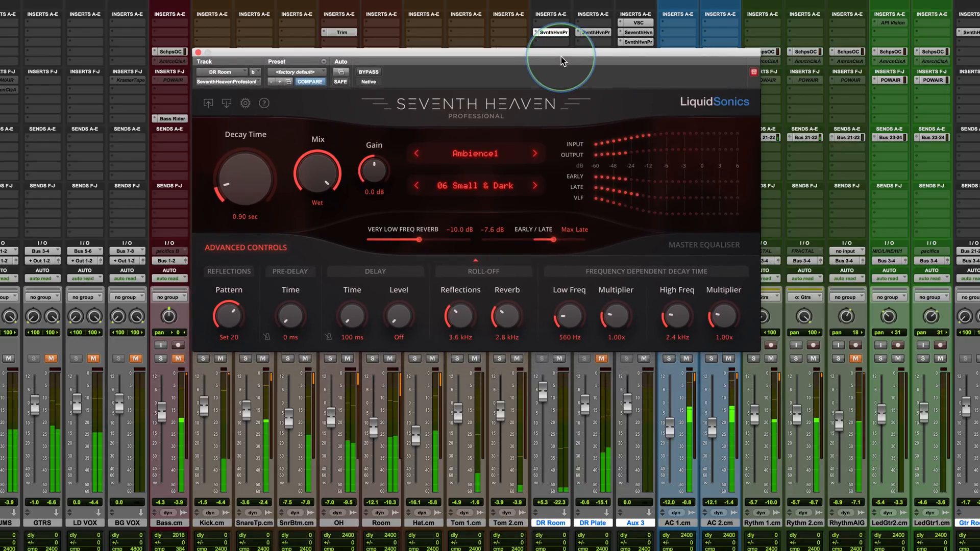
left_click(562, 358)
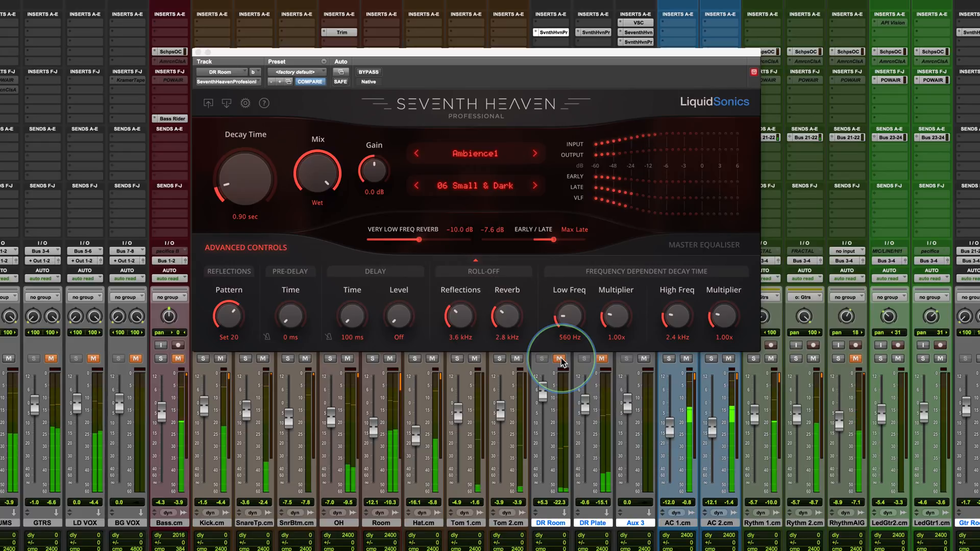
left_click(561, 359)
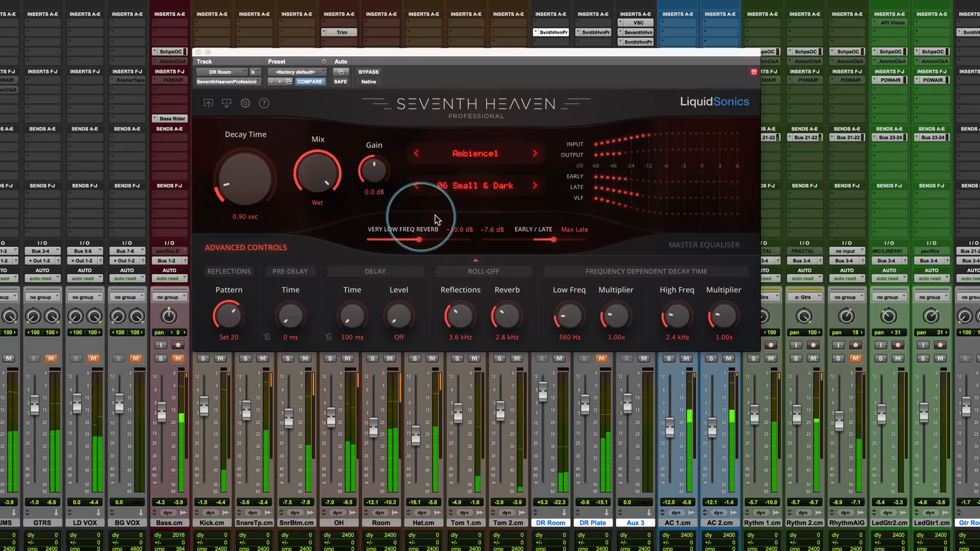
key("space")
Step: Compare reflection patterns Set 11 and Set 8 during playback, set Early/Late to -6.6 dB, Max Late, and settle on Set 11
left_click_drag(226, 321, 221, 353)
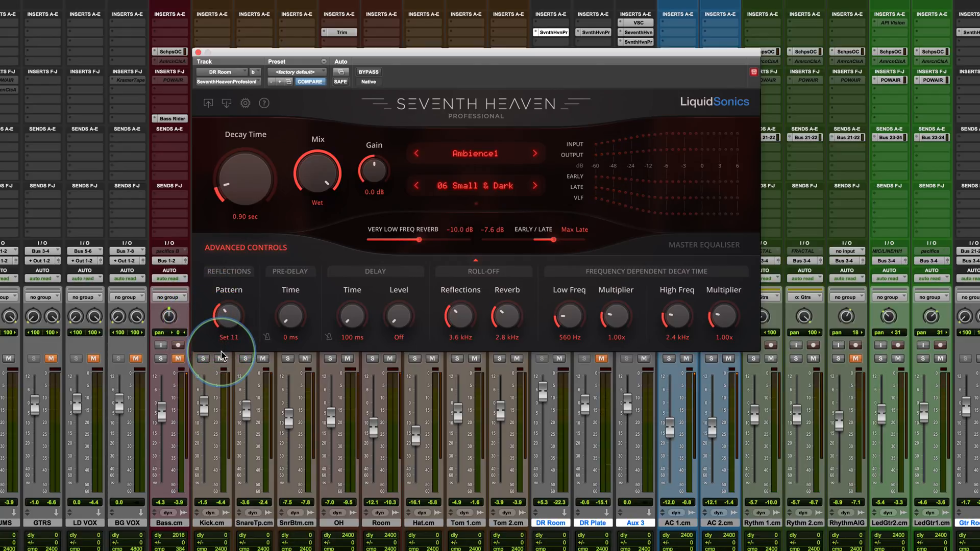
key("space")
left_click_drag(225, 316, 223, 330)
mouse_move(553, 240)
left_mouse_down()
mouse_move(519, 242)
mouse_move(551, 242)
left_mouse_up()
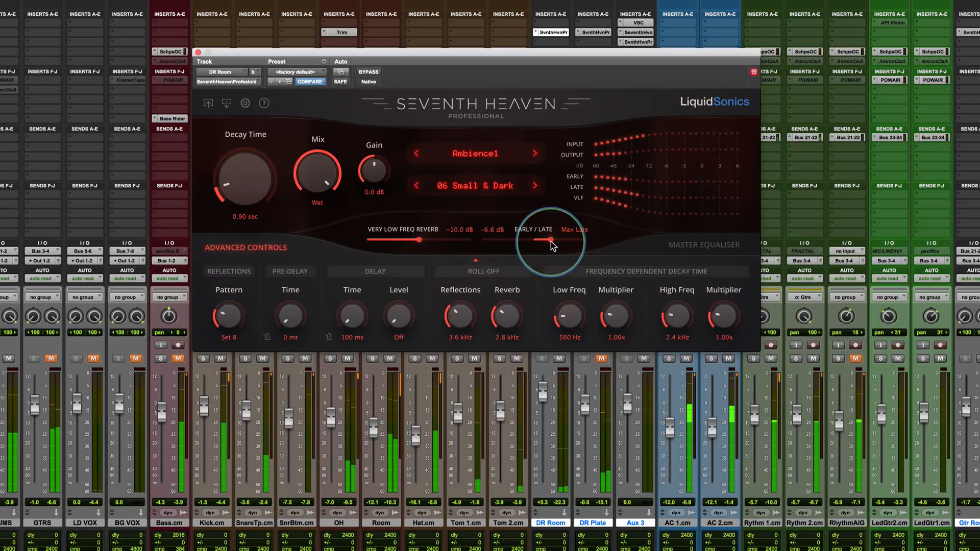
left_click_drag(222, 315, 225, 305)
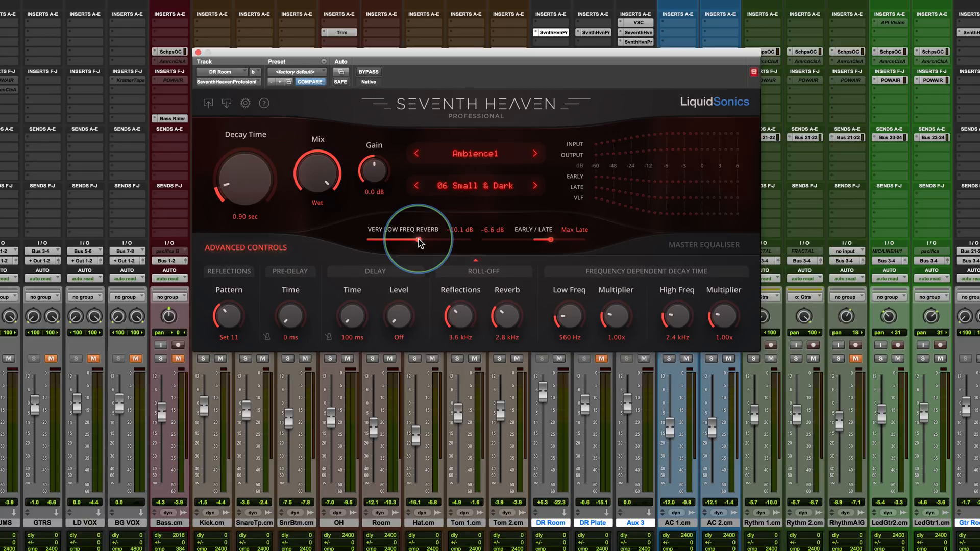
Step: Compare the Very Low Freq Reverb at Off and 0.0 dB during playback, and set it to -8.1 dB
left_click_drag(418, 243, 350, 238)
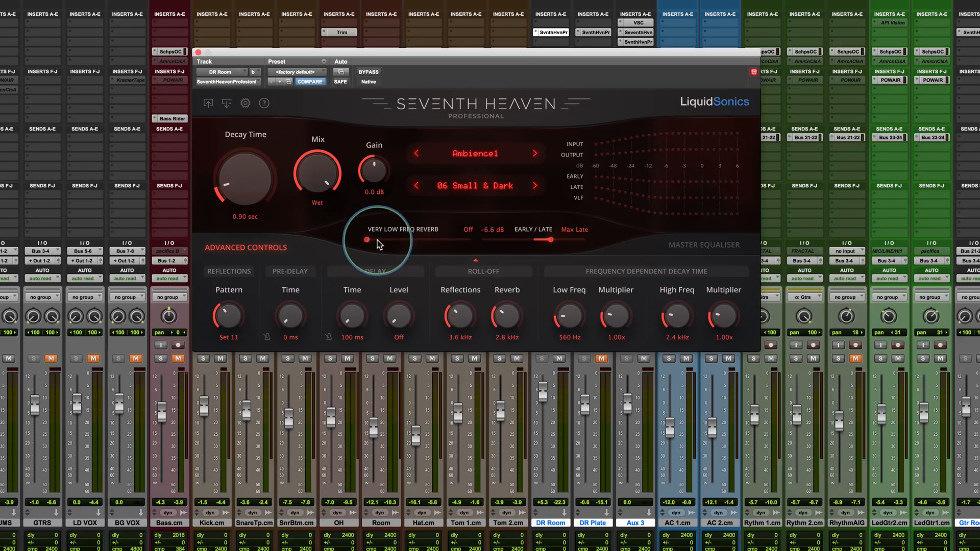
left_click_drag(365, 241, 480, 247)
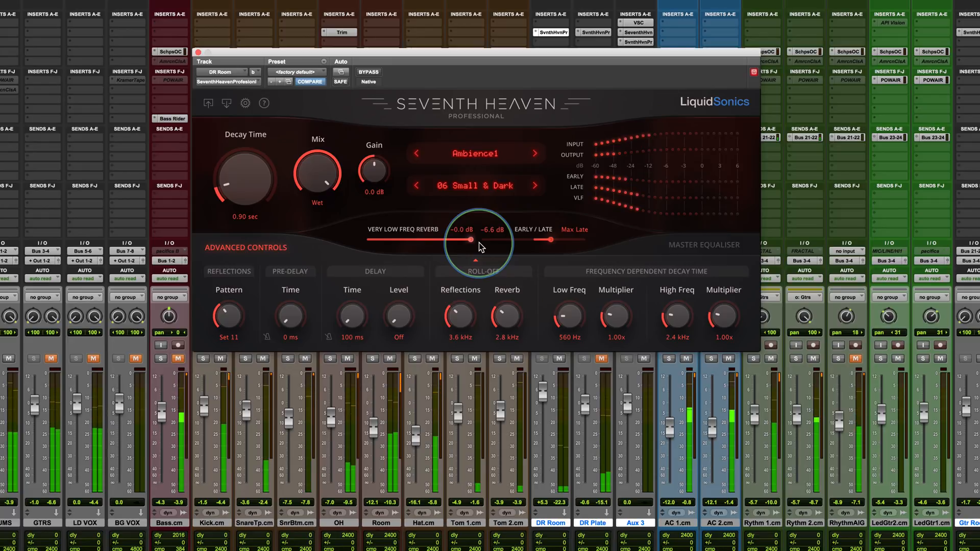
left_click_drag(480, 247, 334, 240)
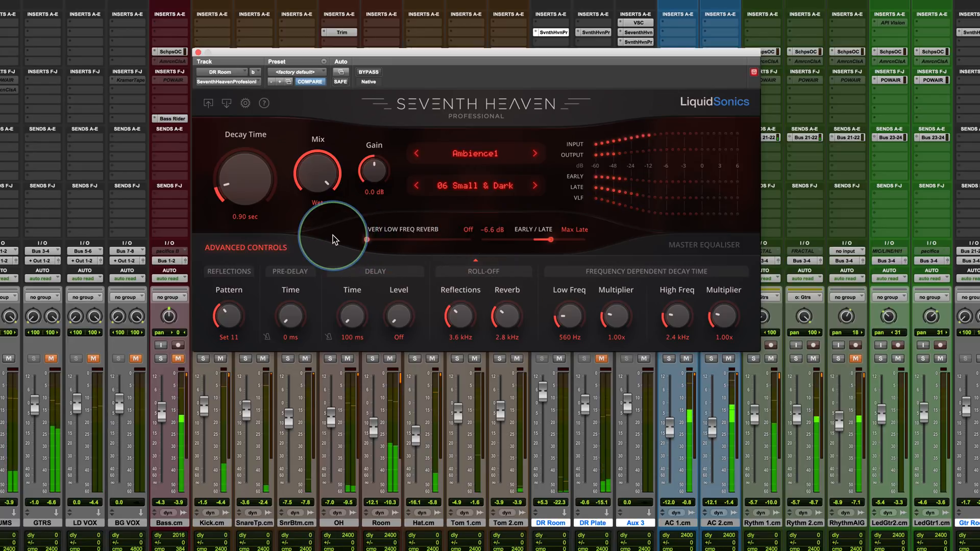
left_click_drag(336, 240, 431, 245)
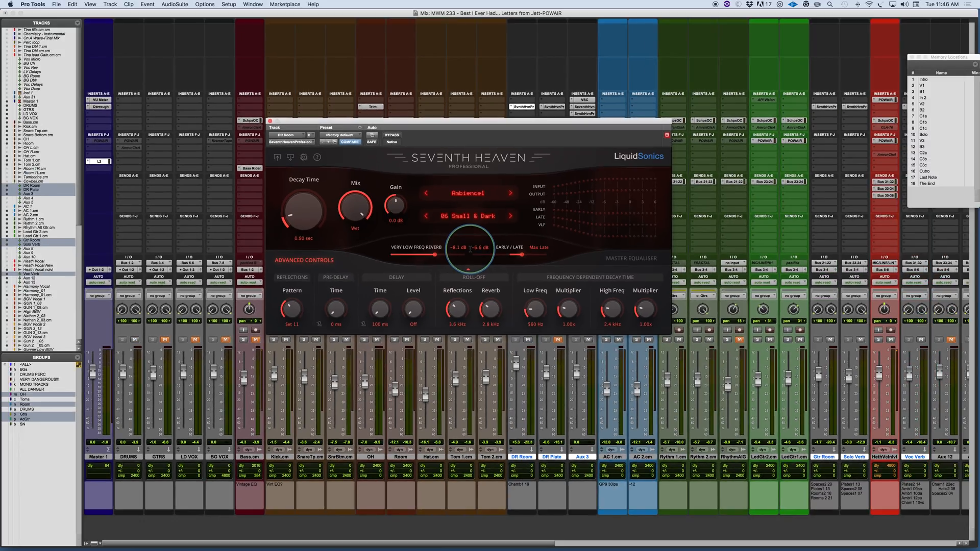
Step: Switch DR Room's reverb to the Nonlinear preset bank and reposition the reverb window
left_click_drag(531, 122, 564, 121)
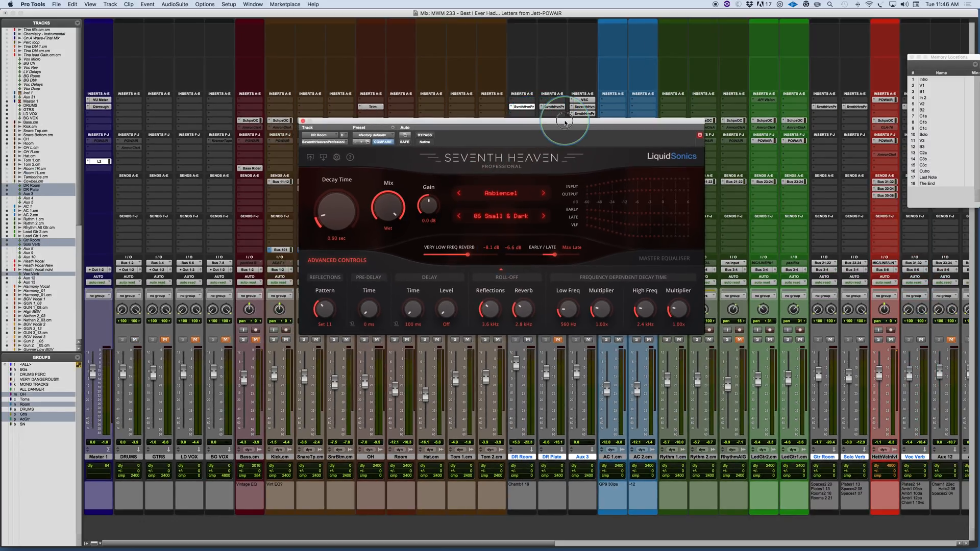
left_click(509, 193)
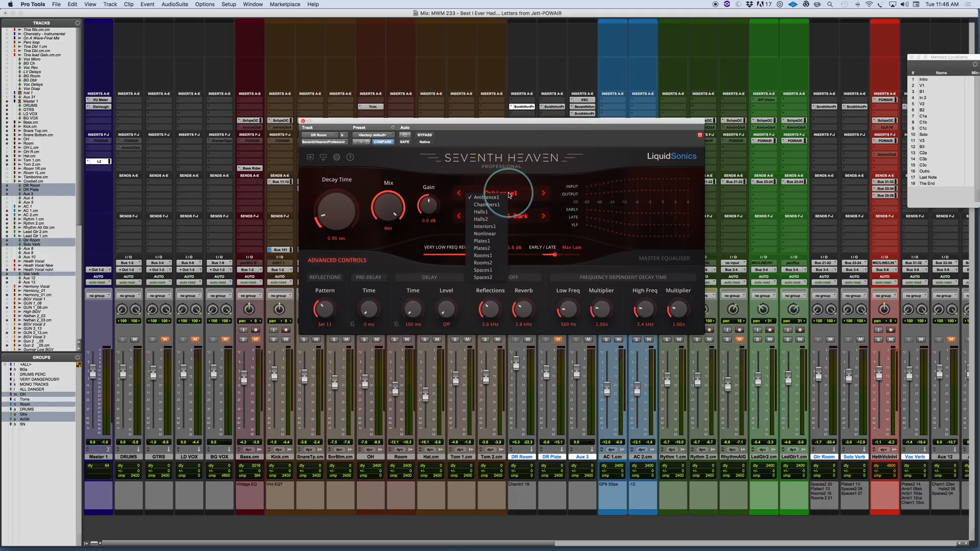
left_click(489, 236)
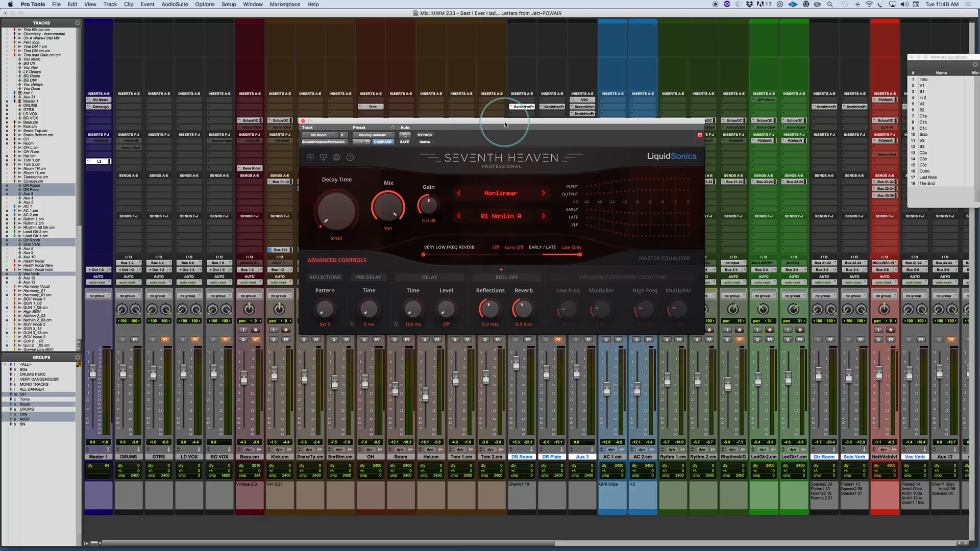
left_click_drag(504, 125, 523, 117)
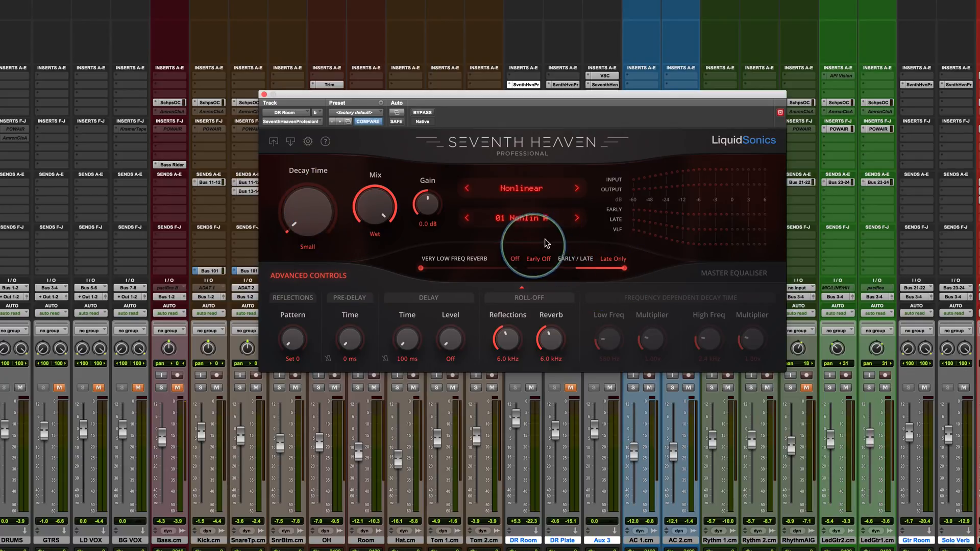
Step: Check the Nonlinear preset choices, keep 01 Nonlin A, and set its Decay Time to Length 1
left_click(517, 220)
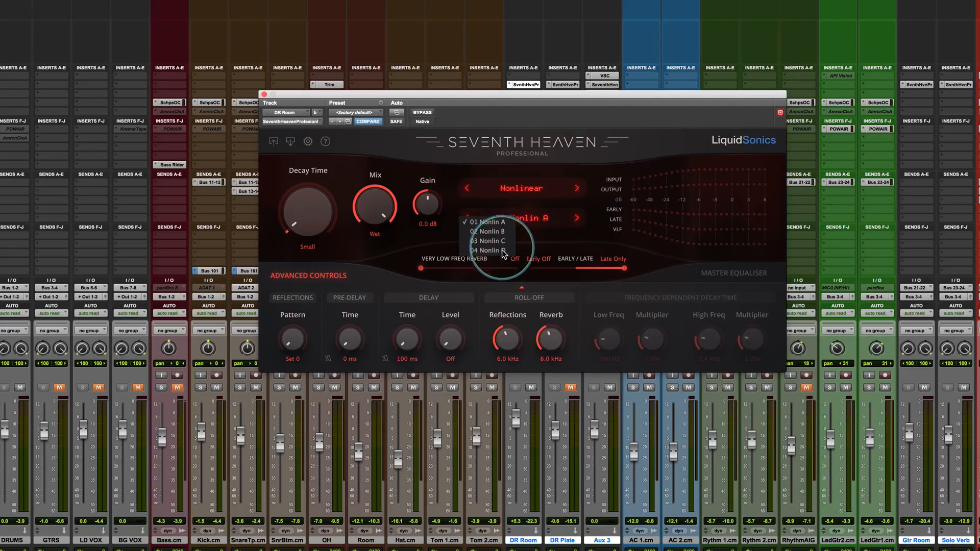
left_click(544, 203)
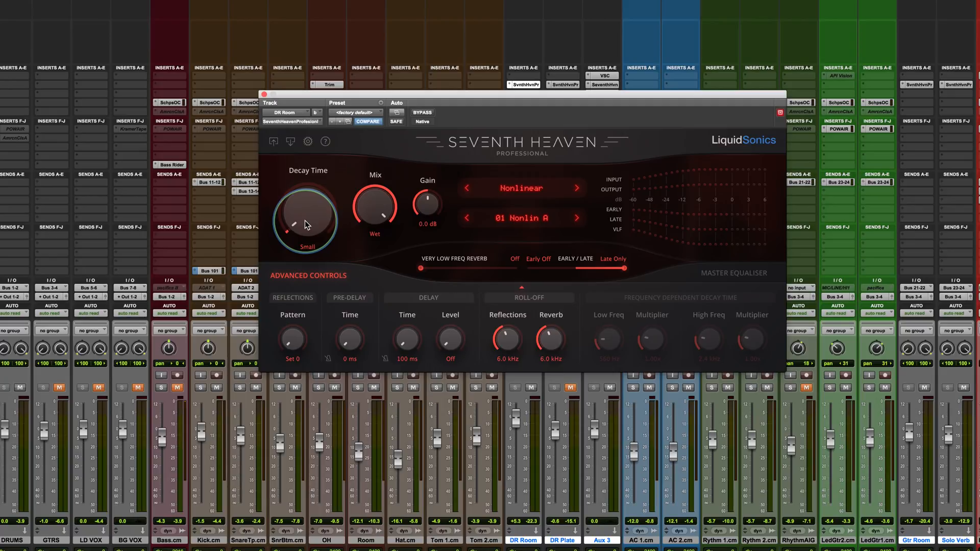
mouse_move(307, 225)
left_mouse_down()
mouse_move(303, 209)
mouse_move(299, 221)
left_mouse_up()
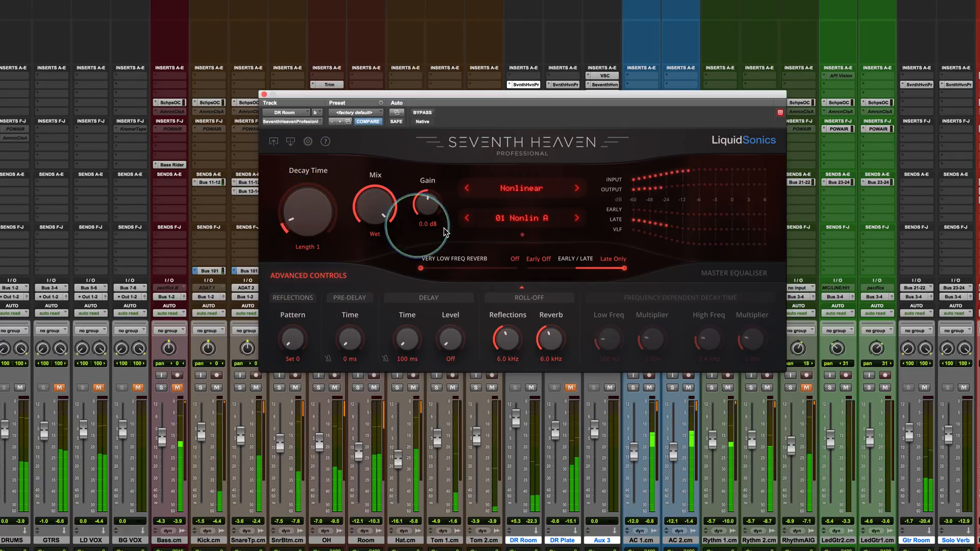
Step: Audition the Nonlinear presets 02 Nonlin B, 03 Nonlin C and 04 Nonlin D during playback, ending on 04 Nonlin D
left_click(577, 219)
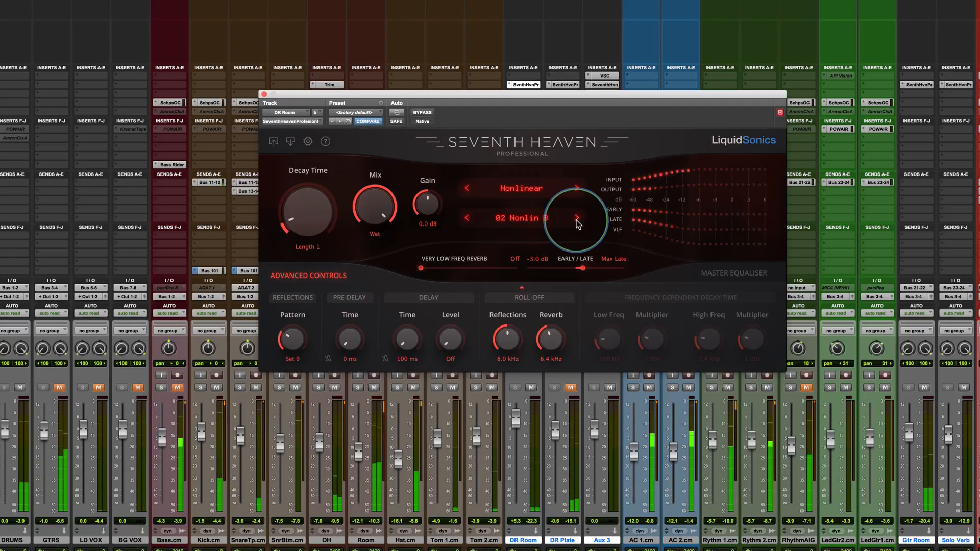
left_click(576, 219)
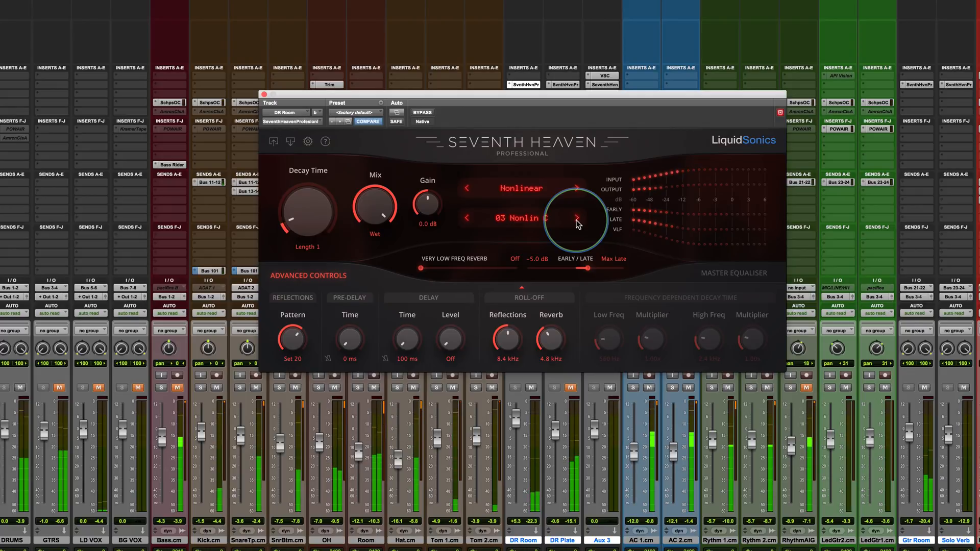
left_click(577, 219)
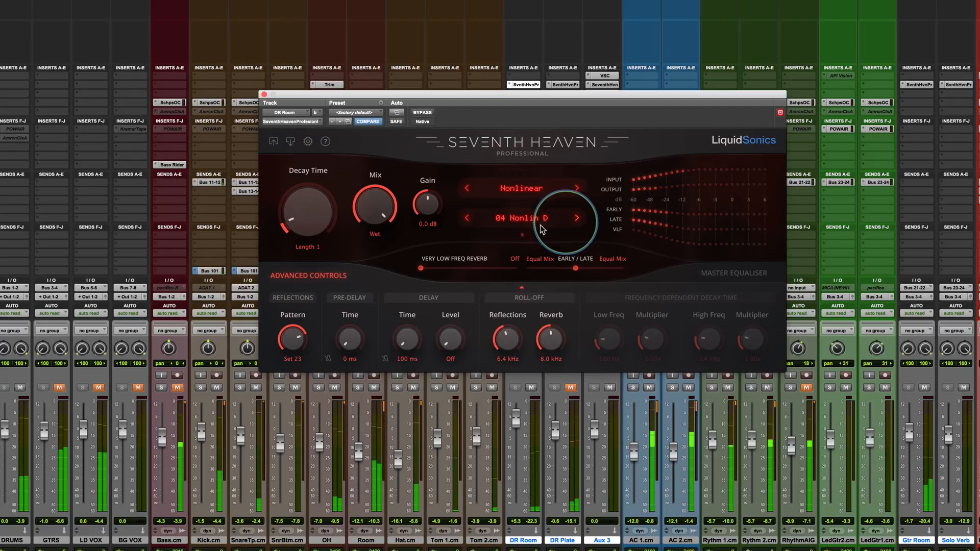
left_click(466, 219)
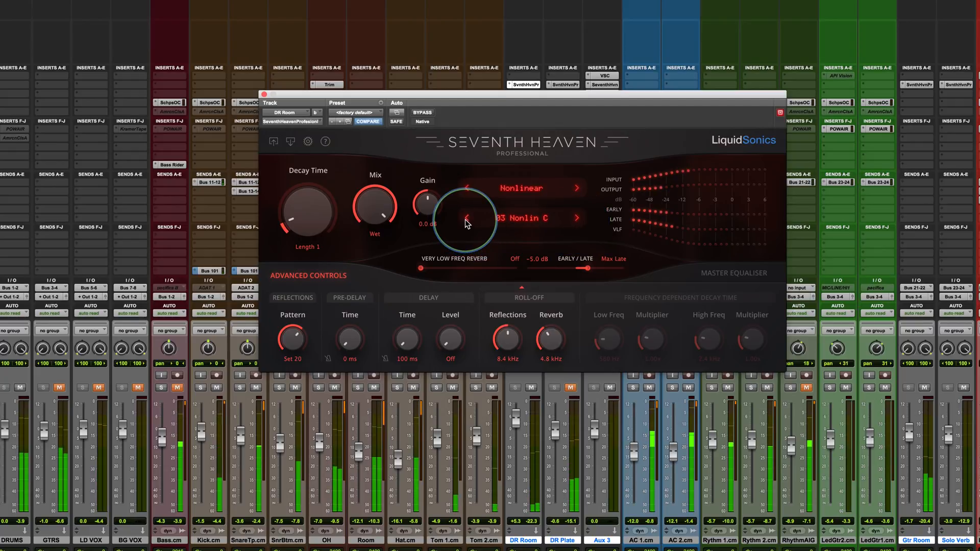
left_click(576, 218)
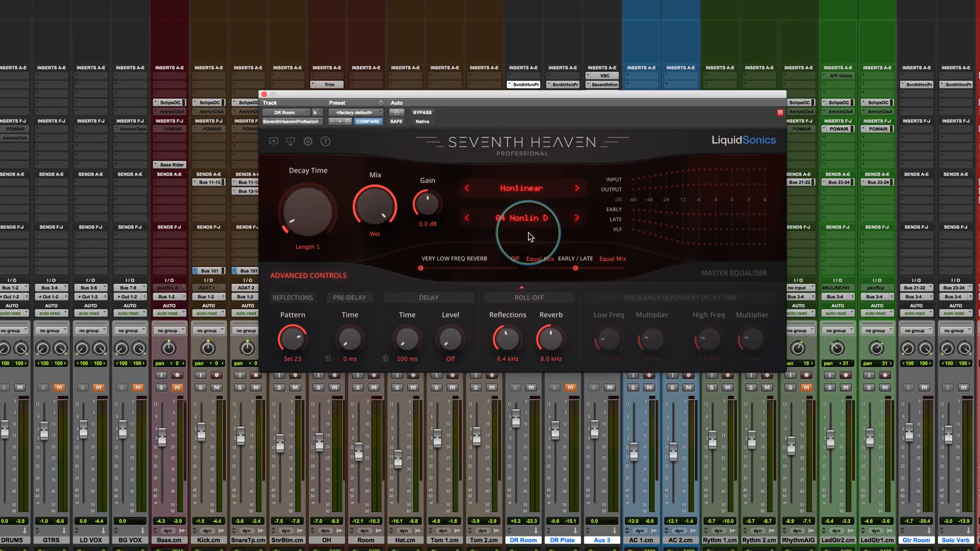
Step: Load the Rooms1 bank, start playback, step to 02 Studio B Close, and set the Decay Time to 0.90 sec
left_click(518, 186)
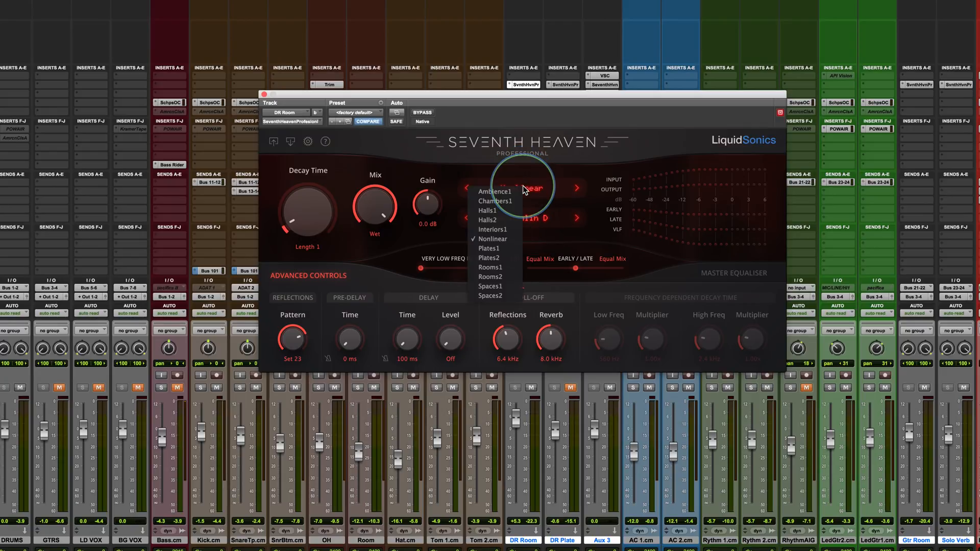
left_click(492, 267)
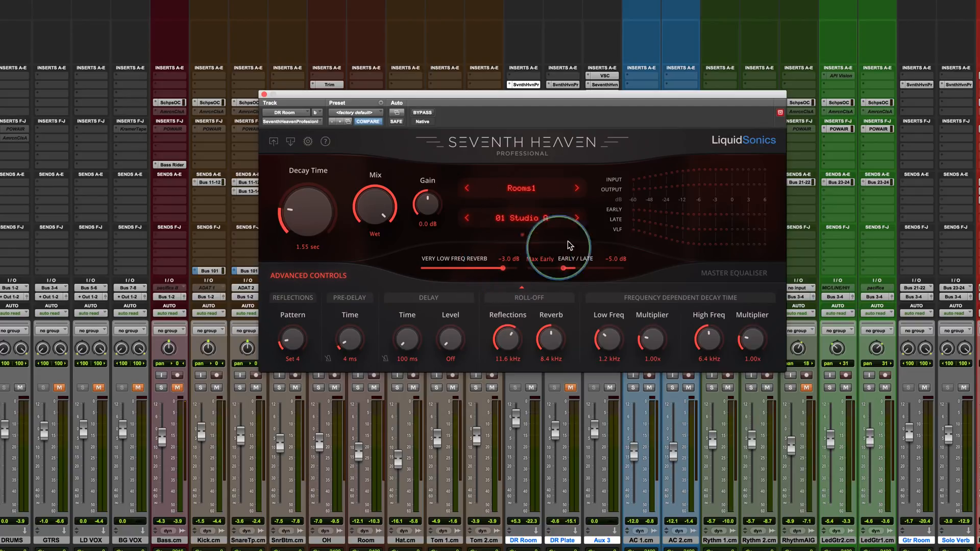
key("space")
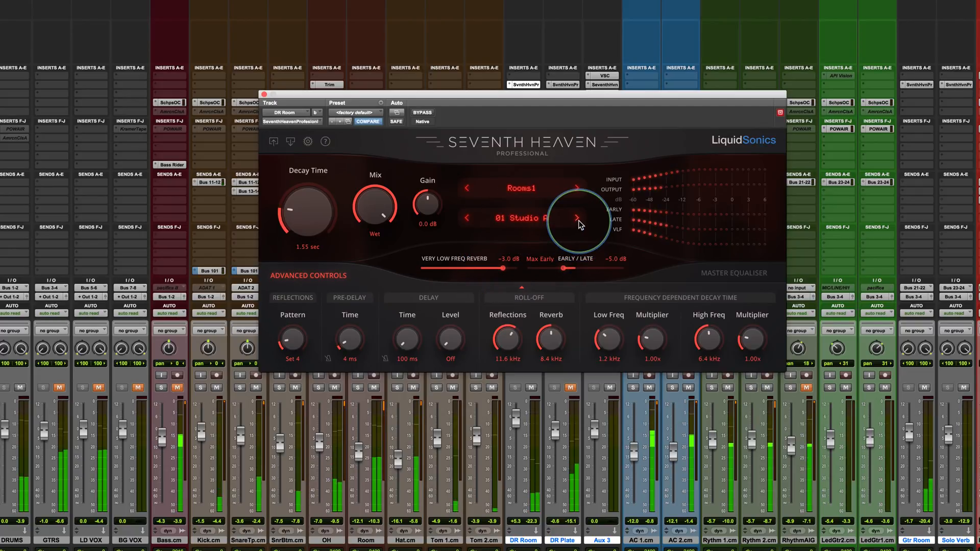
left_click(577, 219)
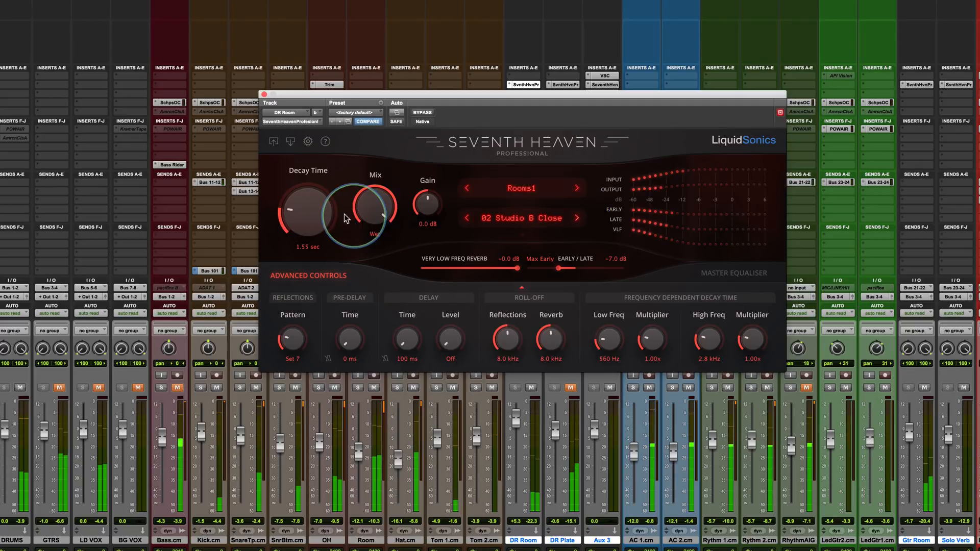
left_click_drag(302, 216, 301, 225)
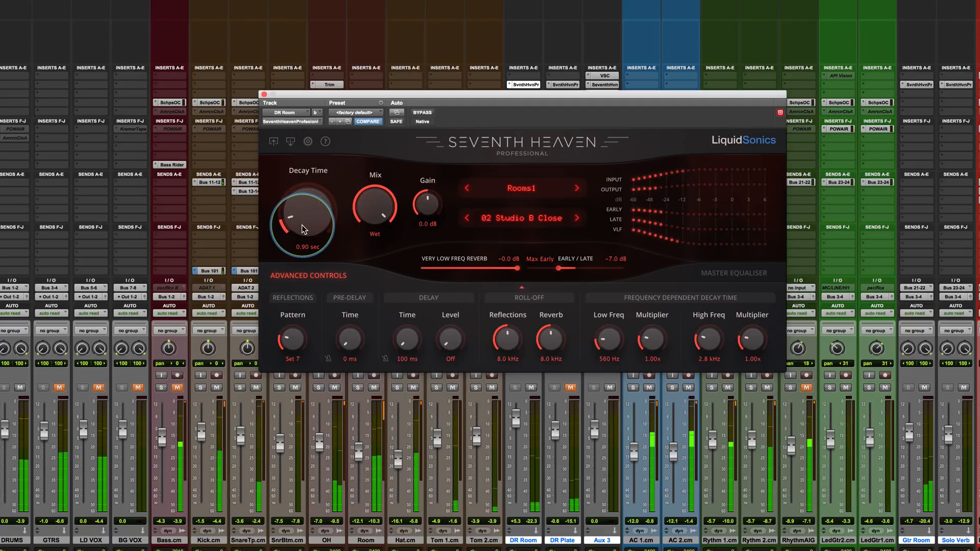
Step: Audition the following Rooms1 presets one after another during playback, through 05 Studio D and 06 Studio E to 07 Deer Stone
left_click(577, 219)
left_click(577, 219)
left_click(578, 219)
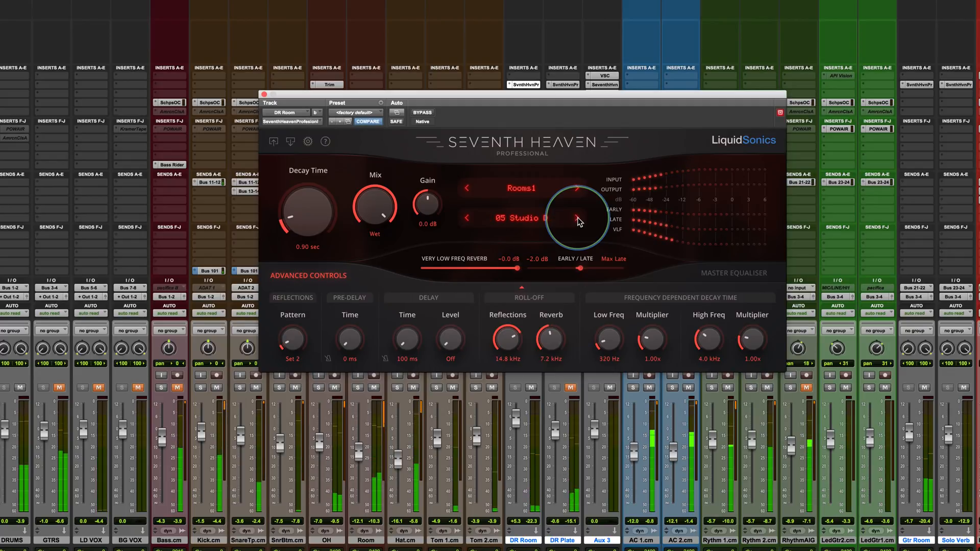
left_click(577, 219)
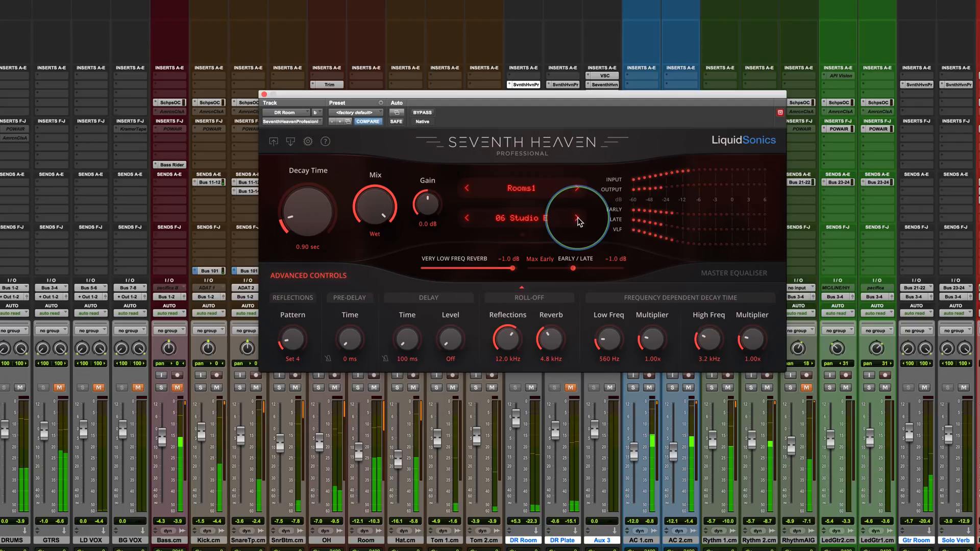
left_click(577, 219)
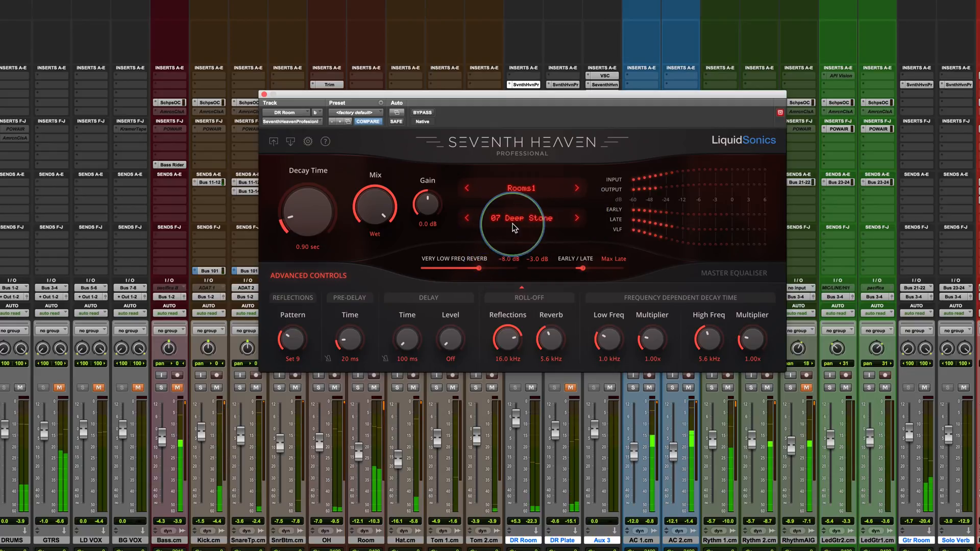
Step: Switch DR Room's reverb to the Interiors1 preset bank, starting with 01 Adjacent Floor
left_click(511, 188)
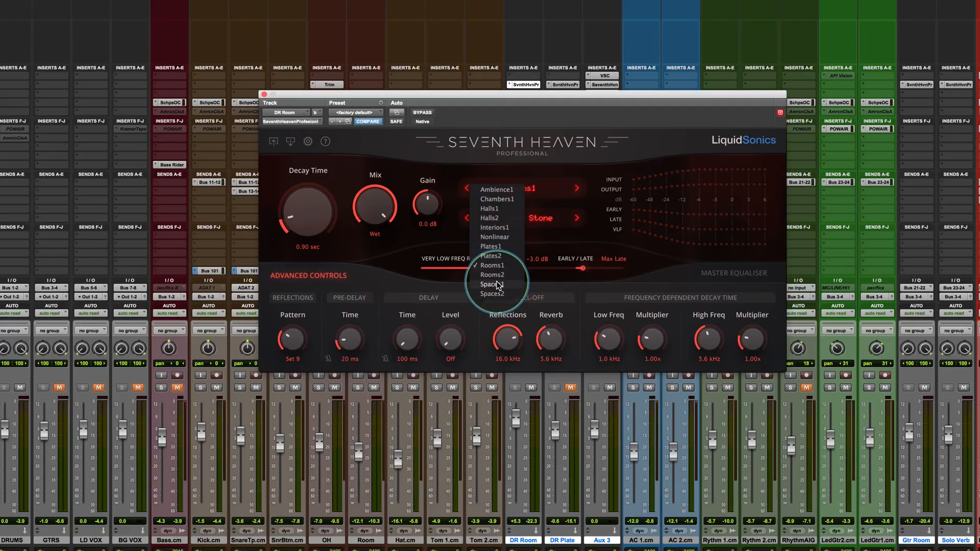
left_click(494, 228)
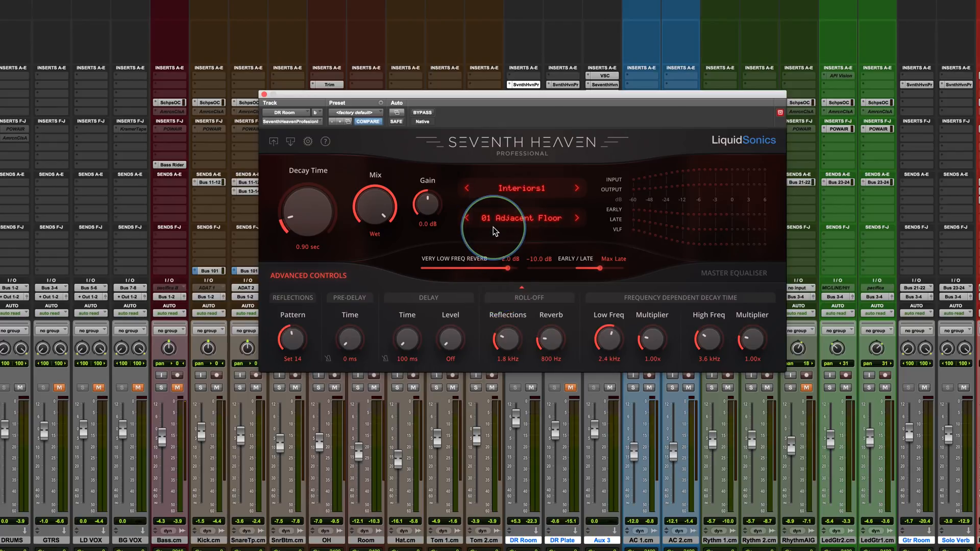
Step: Review the Interiors1 preset list, switch DR Room's reverb to the Halls1 bank, and review the Halls1 presets
left_click(529, 222)
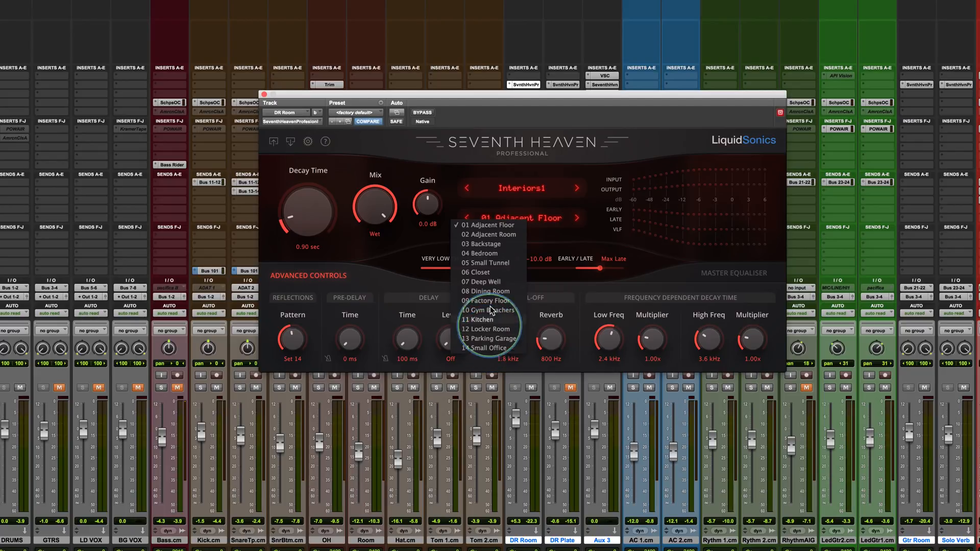
left_click(527, 206)
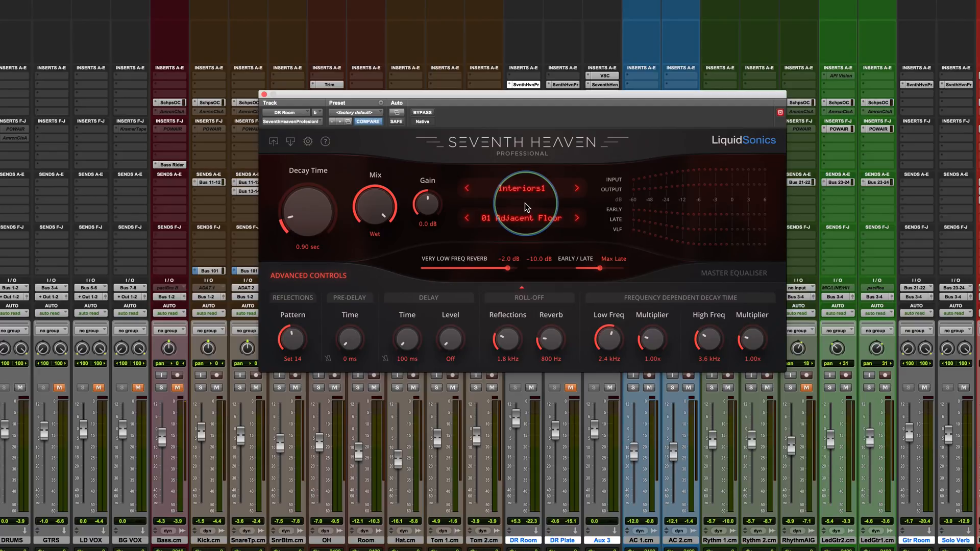
left_click(523, 190)
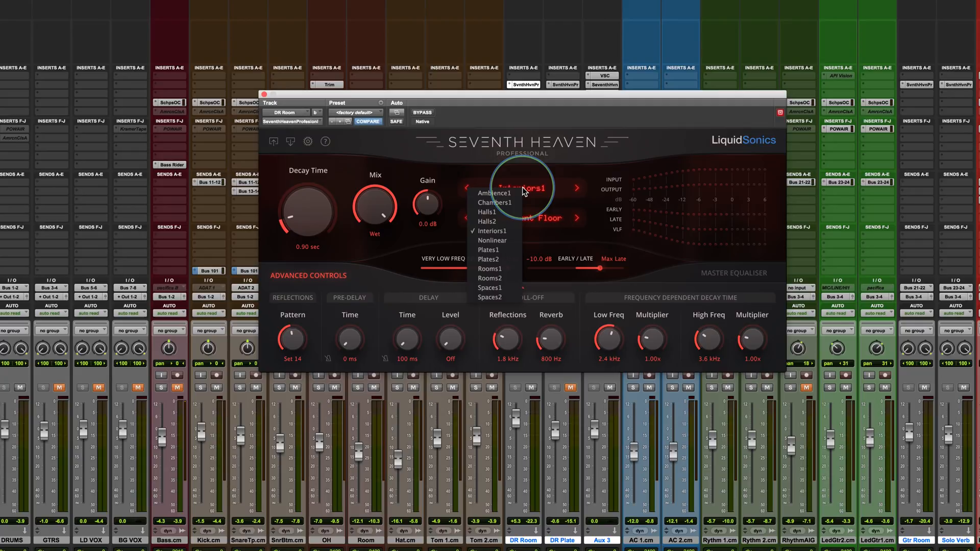
left_click(488, 212)
left_click(519, 220)
left_click(521, 215)
Step: Load the Ambience1 bank on DR Room's reverb and select preset 04 Large & Dark, then 06 Small & Dark
left_click(523, 192)
left_click(495, 195)
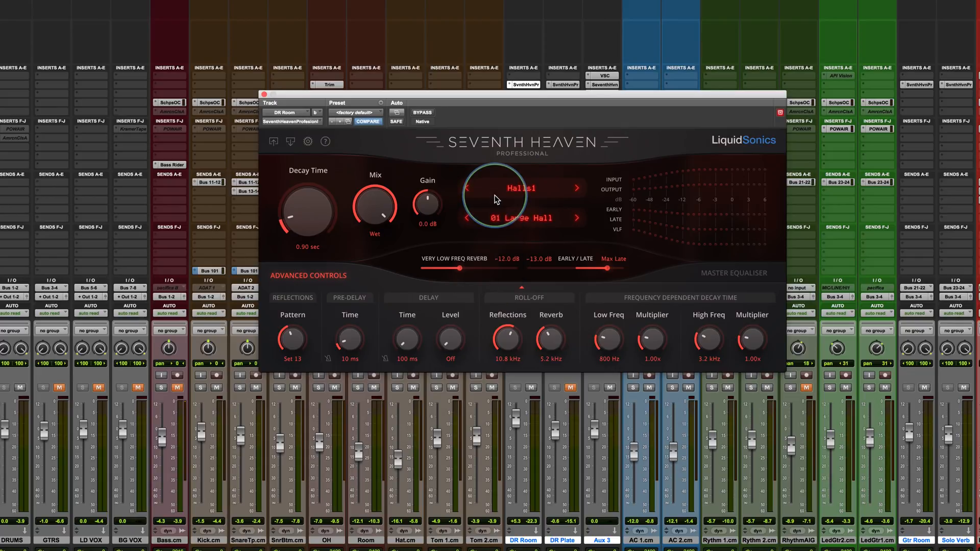
left_click(493, 218)
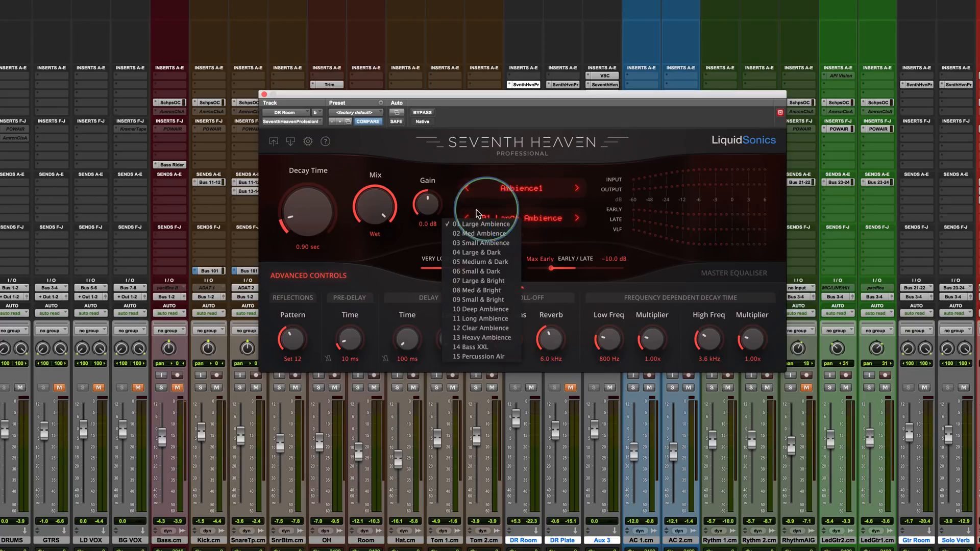
left_click(484, 253)
left_click(506, 220)
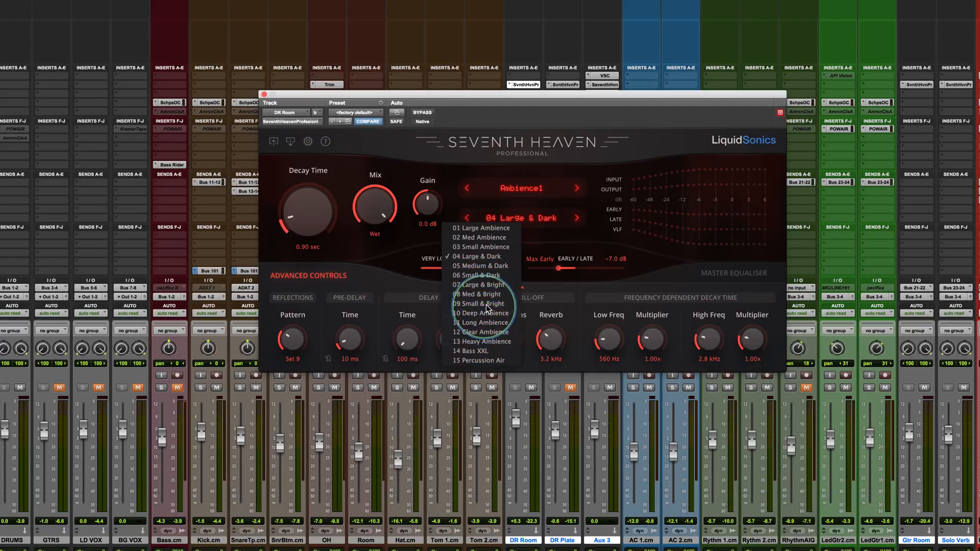
left_click(482, 276)
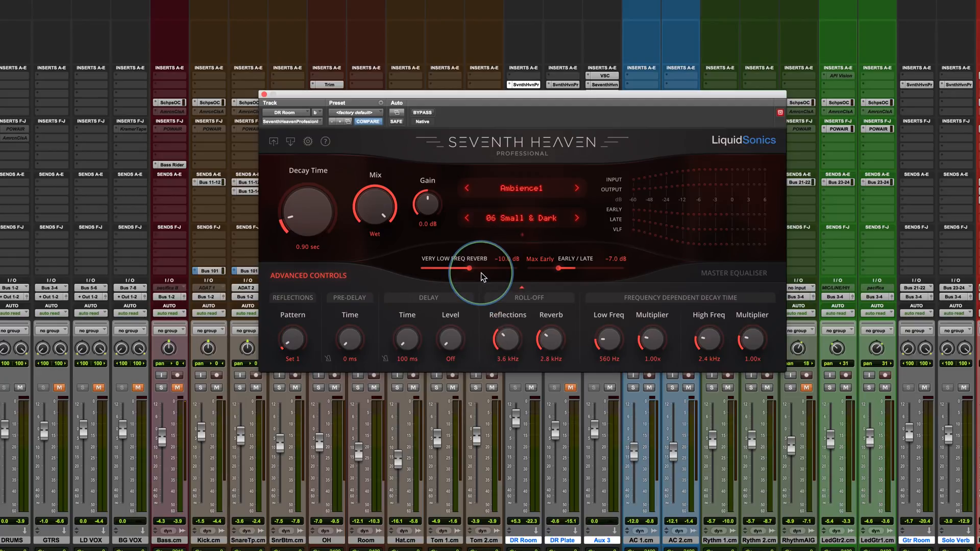
Step: Lower DR Room's fader to +4.0 dB and open the reverb plug-in on DR Plate, moving its window clear of the snare channels
left_click(517, 428)
left_click_drag(517, 427, 518, 431)
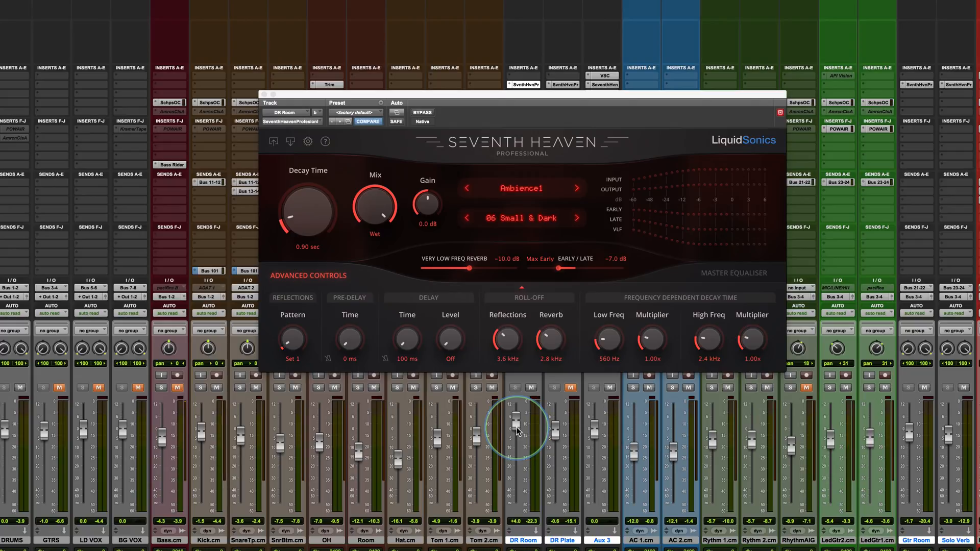
left_click(561, 84)
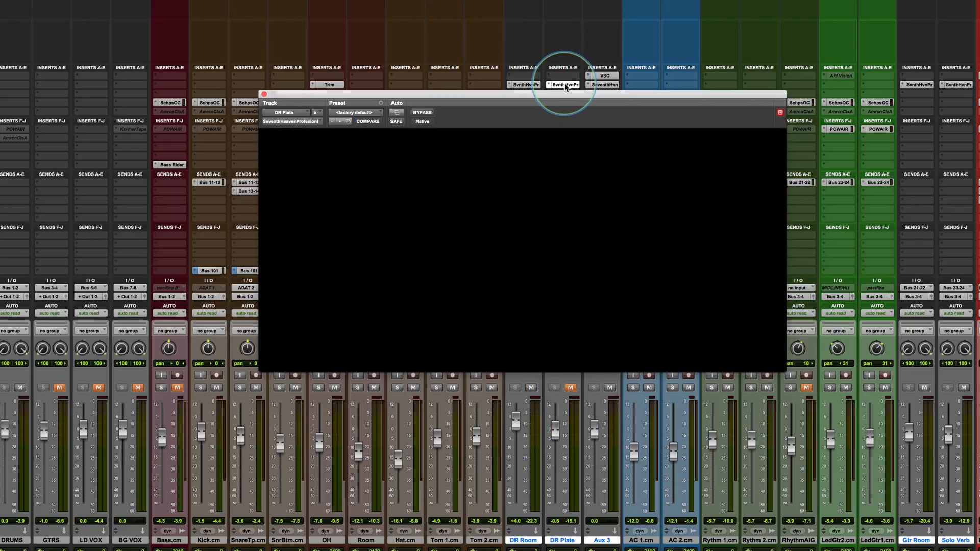
left_click_drag(622, 85, 622, 85)
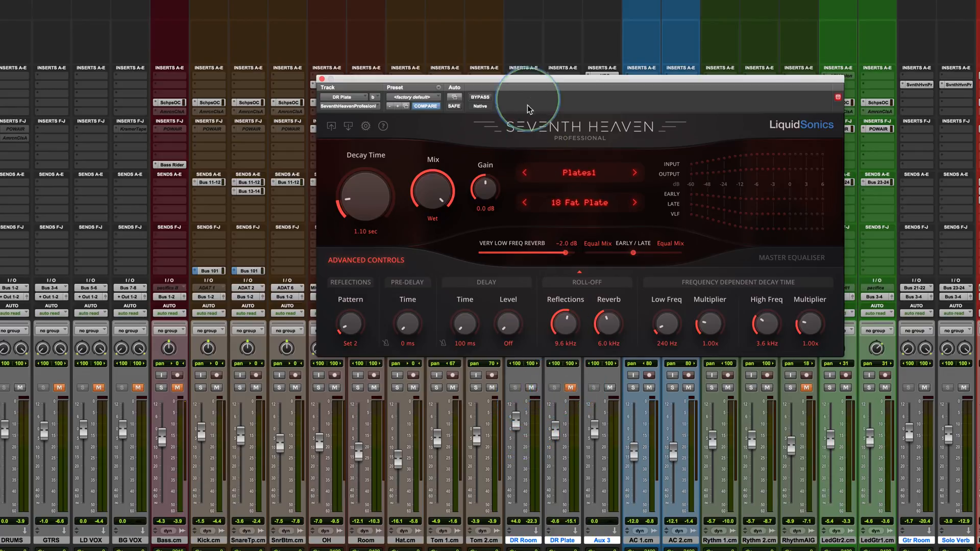
Step: Start playback, toggle DR Room's mute for comparison, and set the faders to +4.5 dB for DR Room and +1.9 dB for DR Plate
key("space")
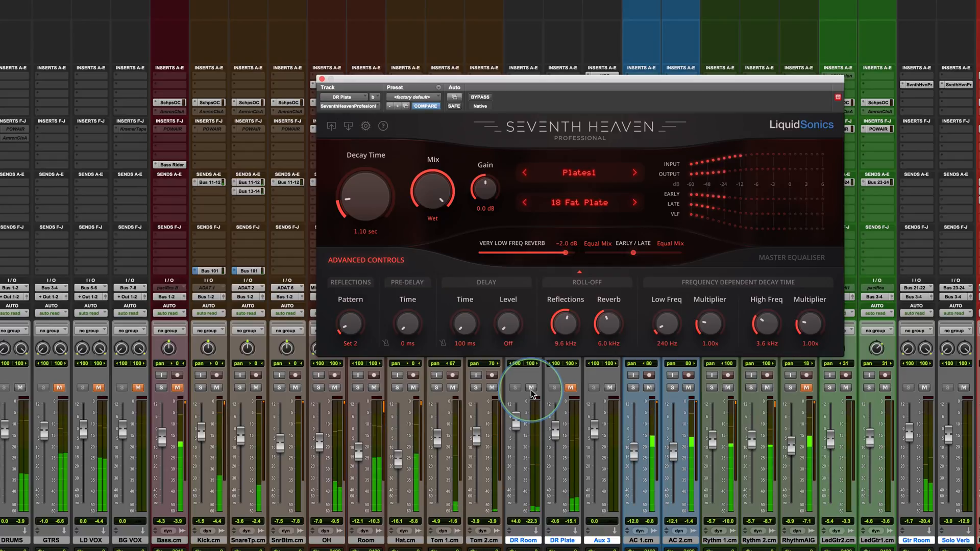
left_click(531, 388)
left_click(531, 389)
left_click_drag(515, 423, 559, 423)
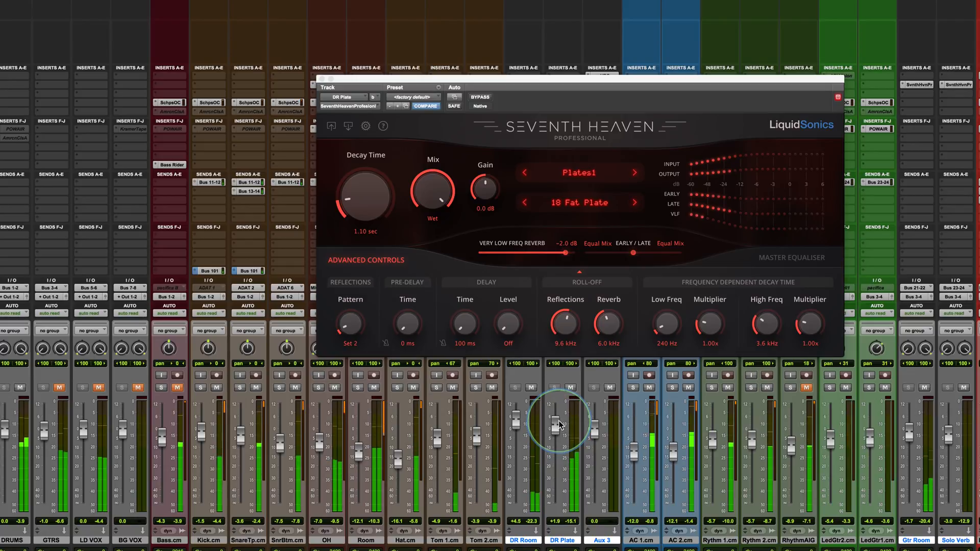
Step: Solo SnareTp.cm, load Plates1 preset 01 Bright Plate on DR Plate, dismiss the CPU error and restart playback
left_click(240, 389)
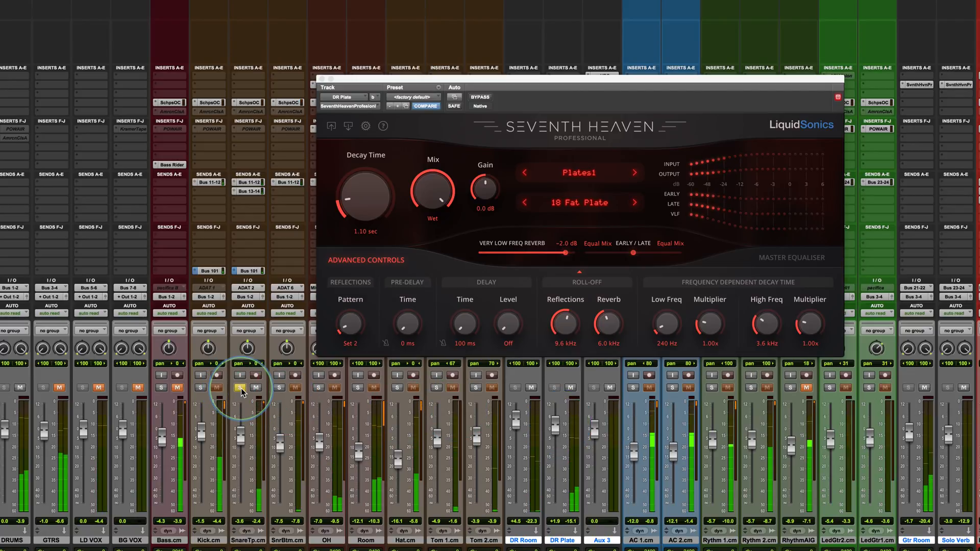
left_click(586, 176)
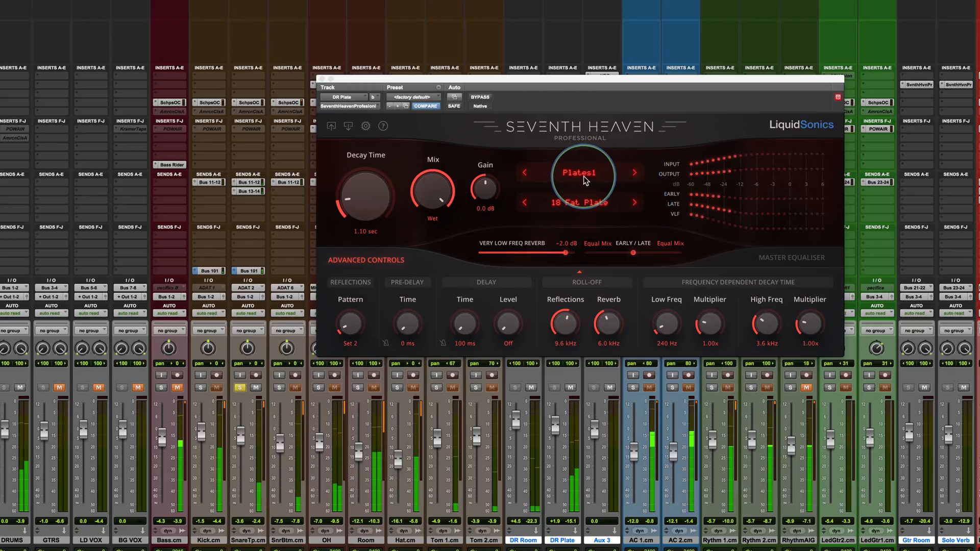
left_click(609, 202)
left_click(554, 213)
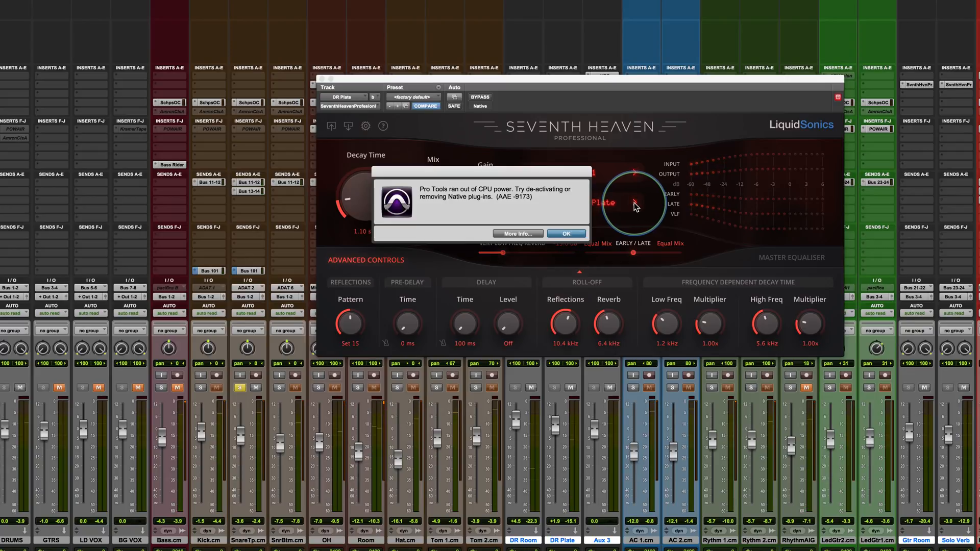
left_click(567, 234)
key("space")
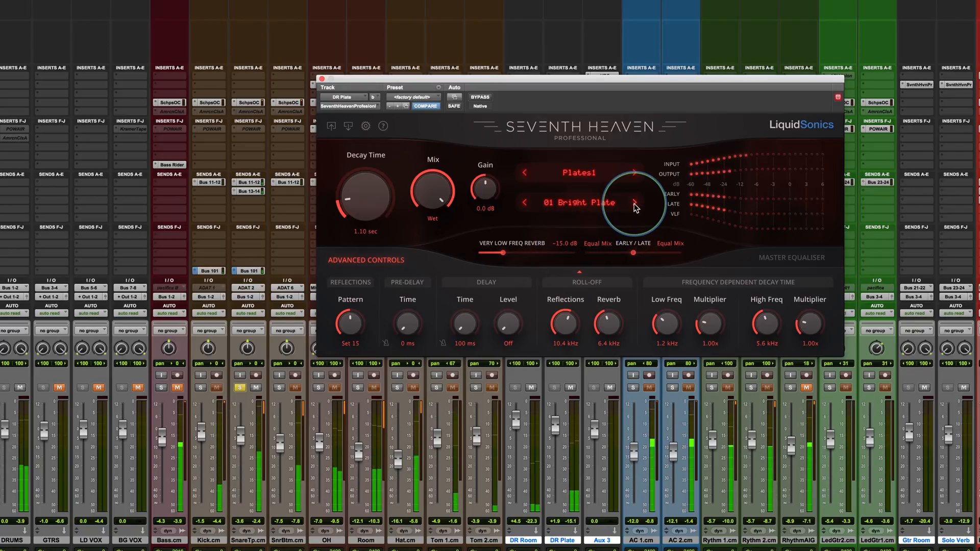
Step: Audition the following Plates1 presets on the soloed top snare, through 03 London Plate to 04 Snare Plate A
left_click(634, 203)
left_click(634, 204)
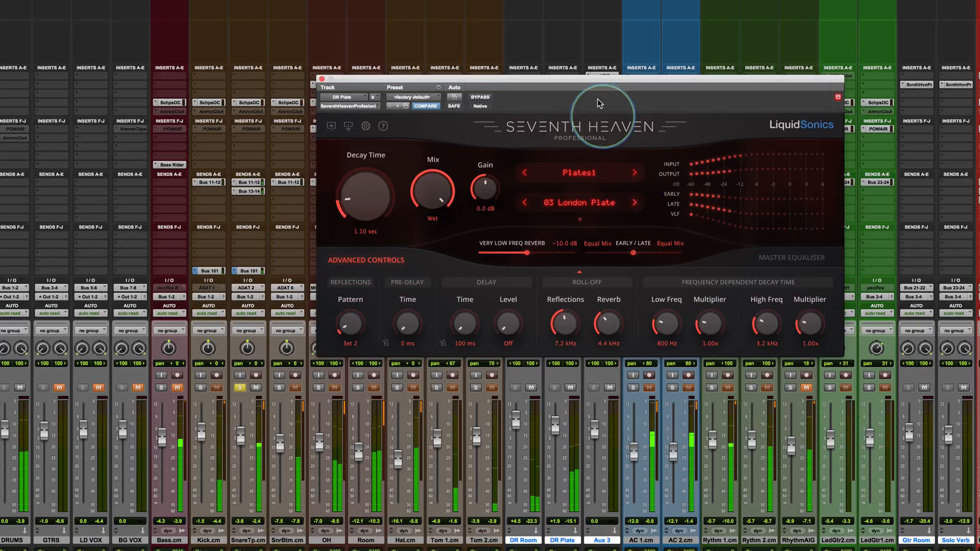
left_click_drag(595, 80, 590, 87)
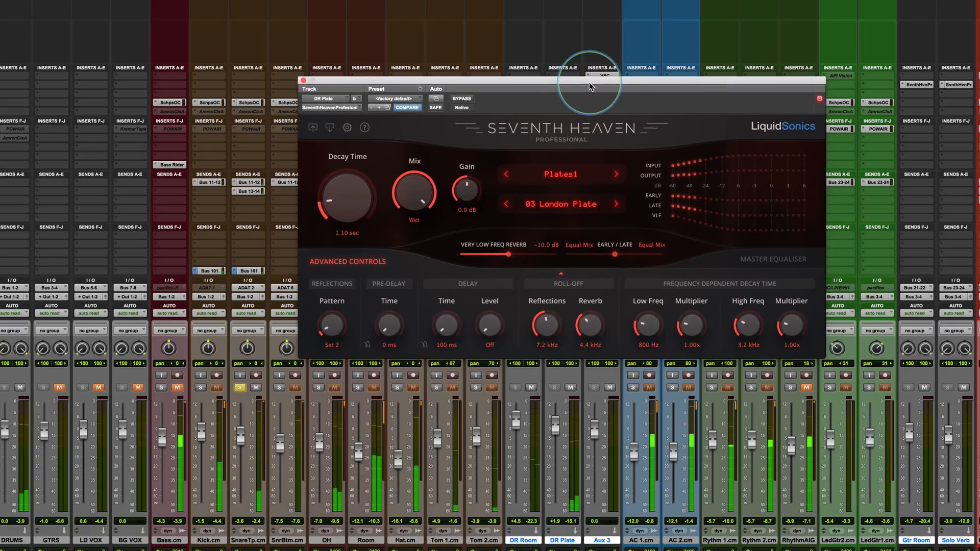
left_click(616, 204)
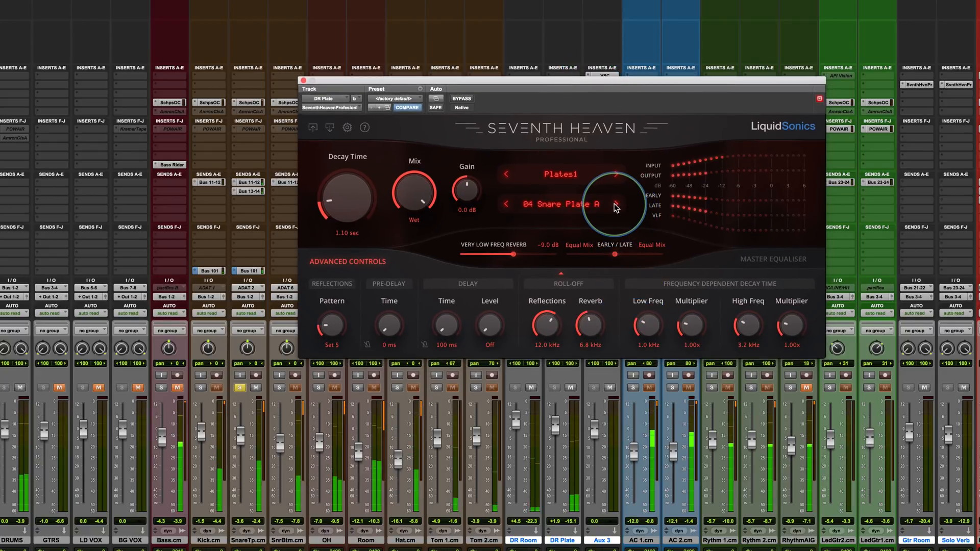
Step: Solo SnrBtm.cm as well and audition the Plates1 presets 05 Snare Plate B, 06 Vocal Plate and 07 Old Plate
left_click(280, 389)
left_click(280, 388)
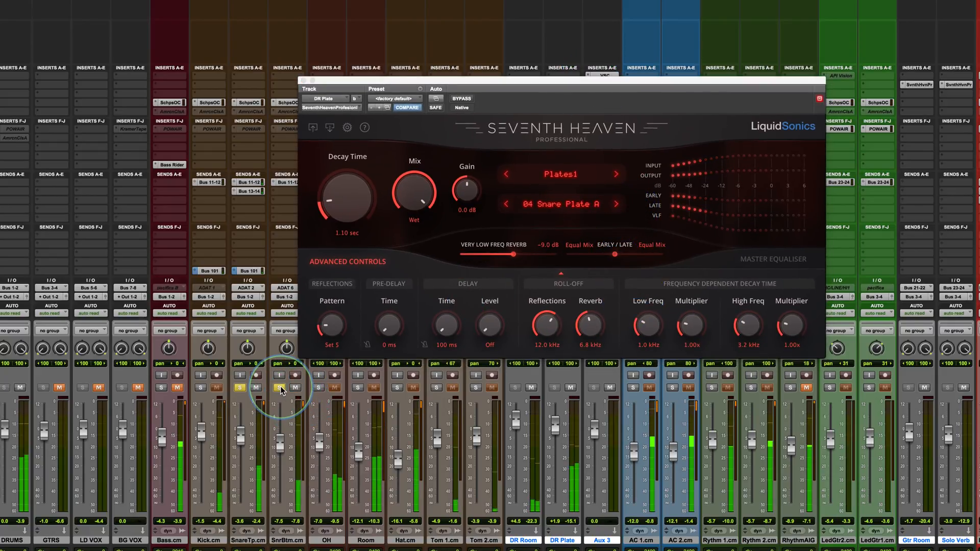
left_click(616, 205)
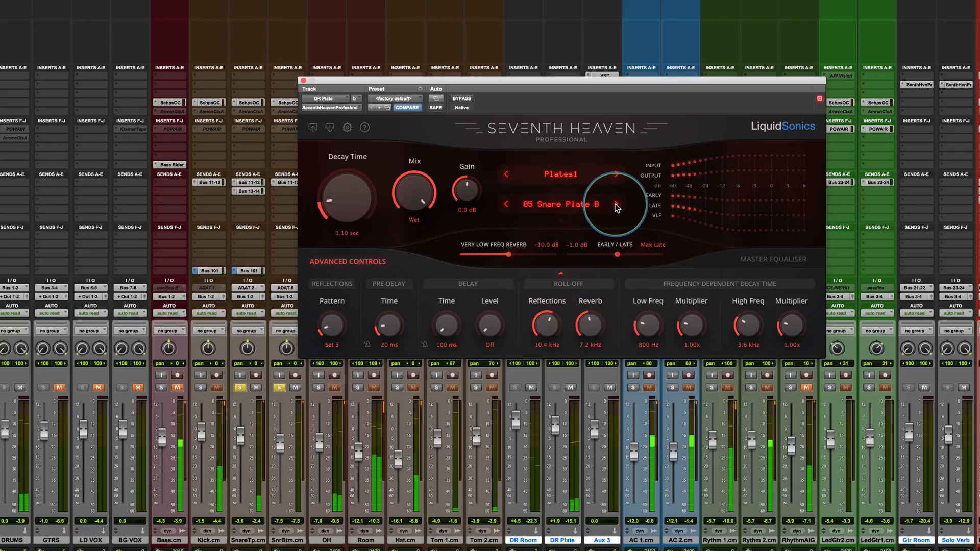
left_click(616, 204)
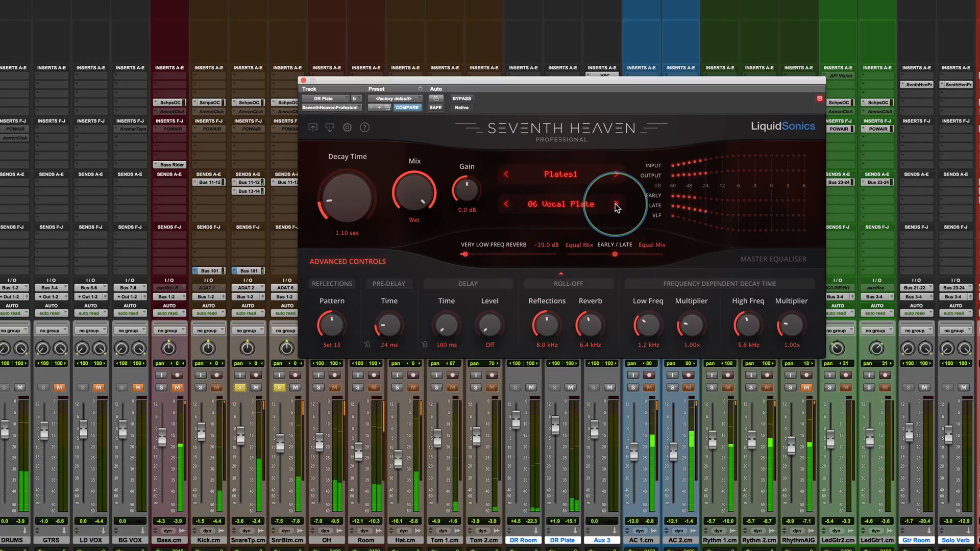
left_click(617, 205)
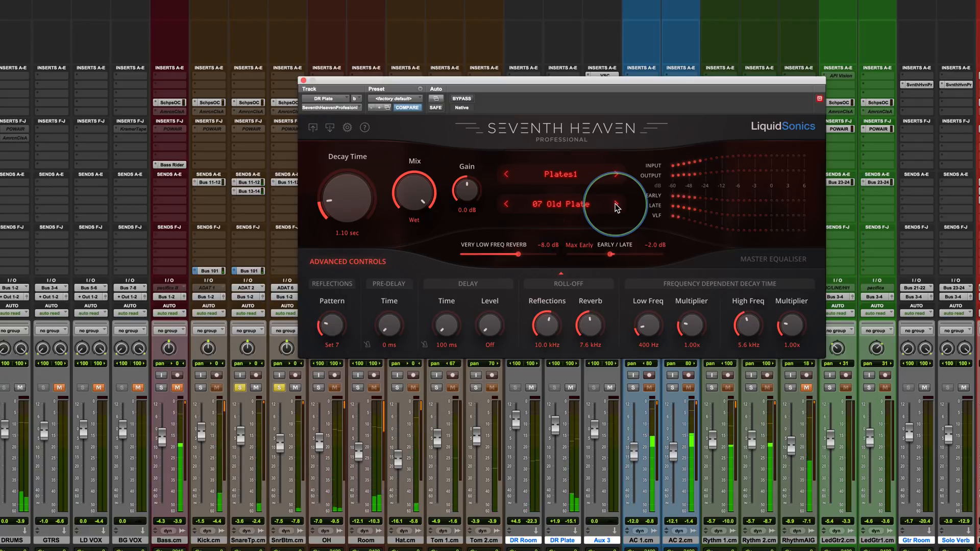
Step: Audition 08 Rich Plate, 09 Gold Plate, 10 Dense Plate, 11 Silver Plate and 12 Percussion Plate on the soloed snares
left_click(616, 204)
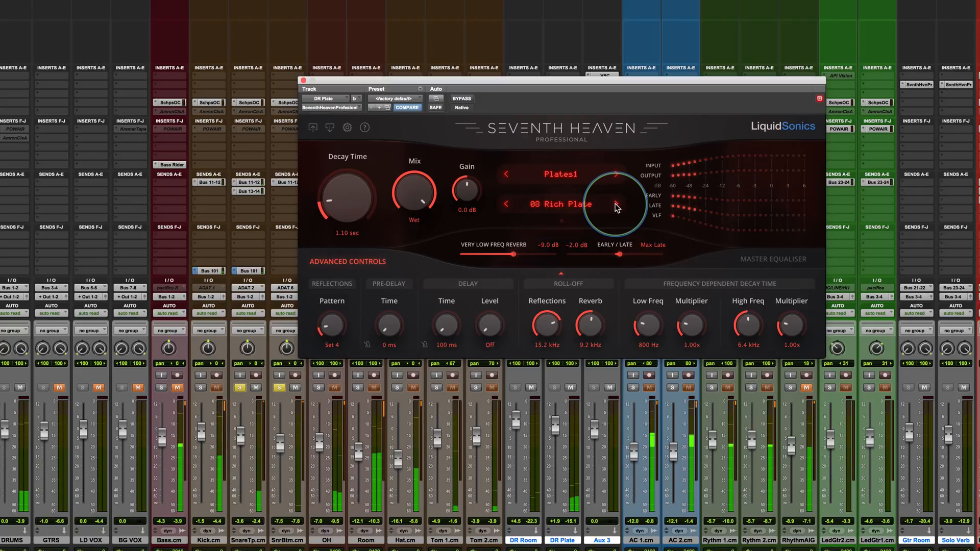
left_click(616, 205)
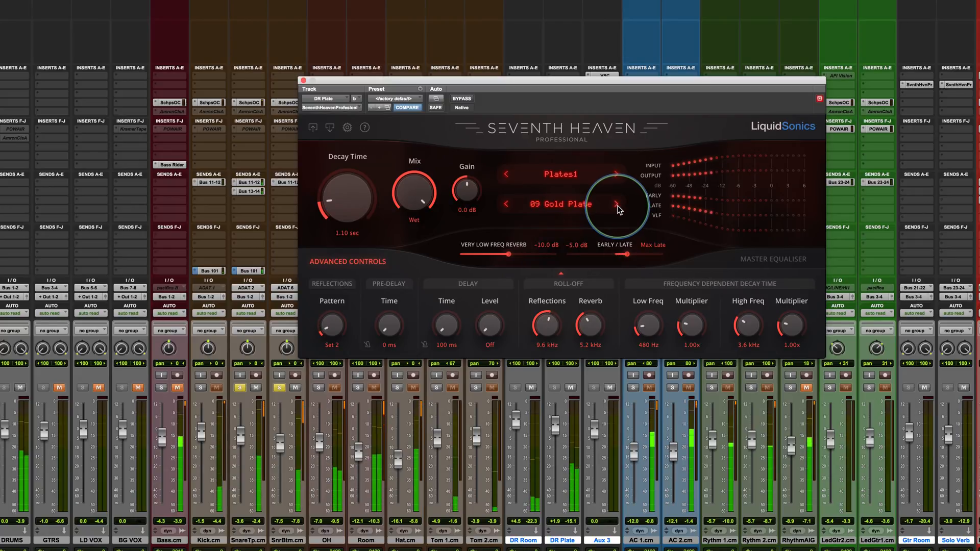
left_click(617, 205)
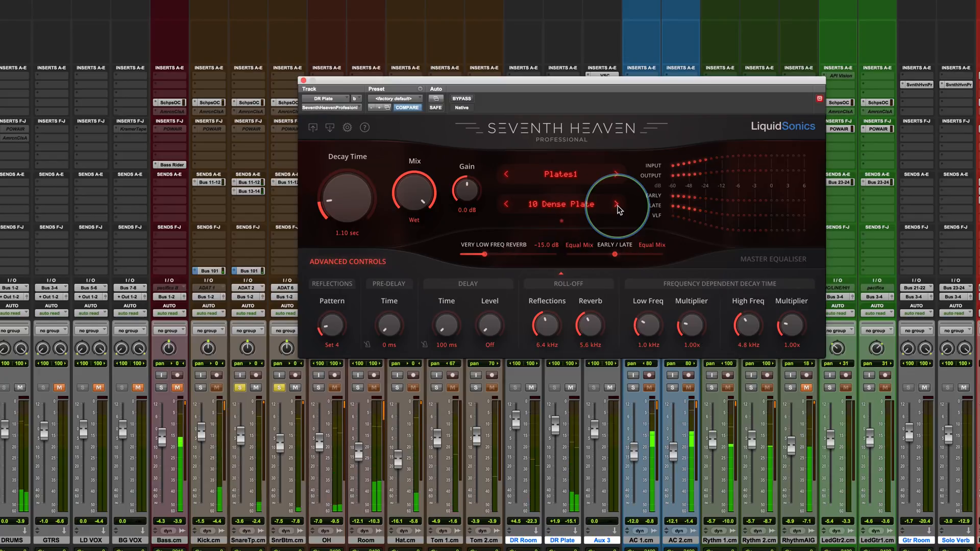
left_click(617, 205)
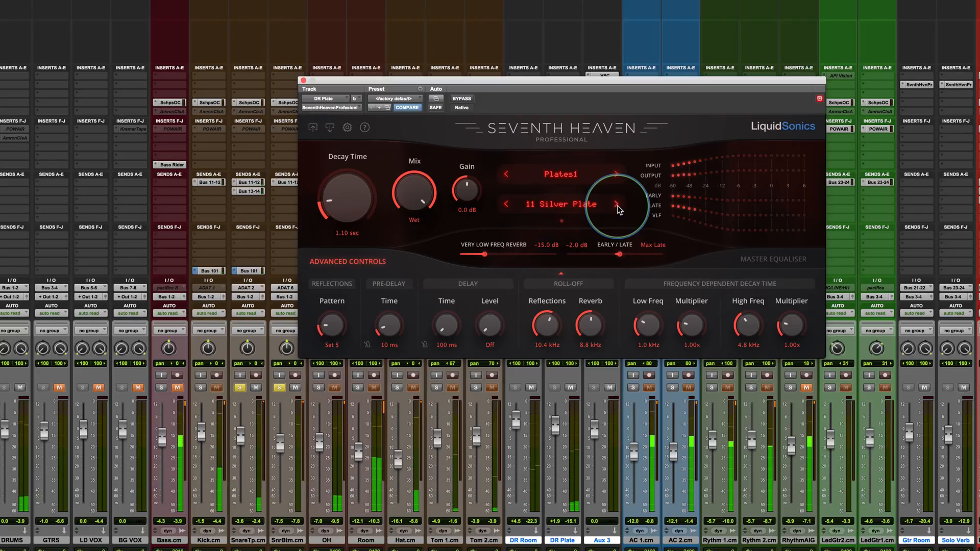
left_click(617, 204)
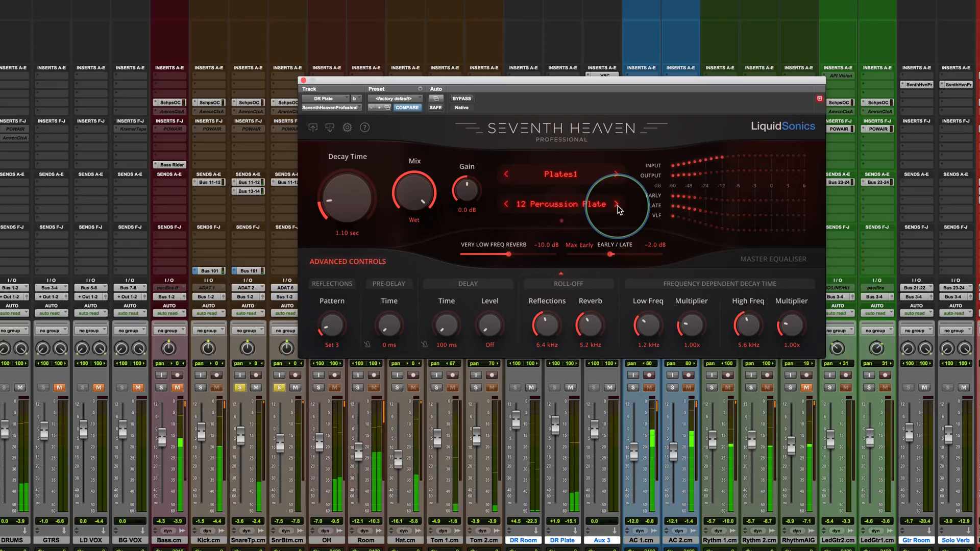
Step: Audition the remaining Plates1 presets from 13 Echo Plate through 16 Large Plate and 18 Fat Plate to 19 Crystal Plate
left_click(617, 205)
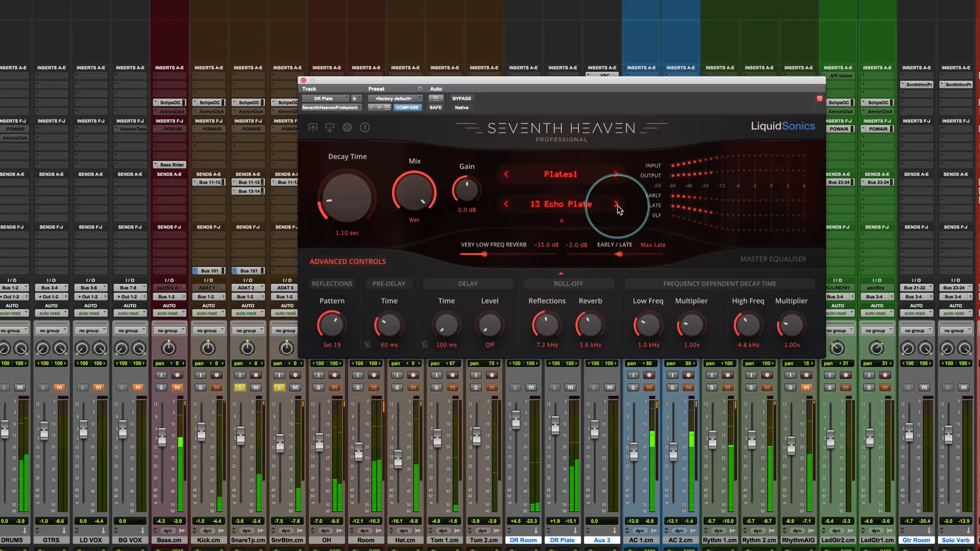
left_click(617, 204)
left_click(617, 204)
left_click(617, 205)
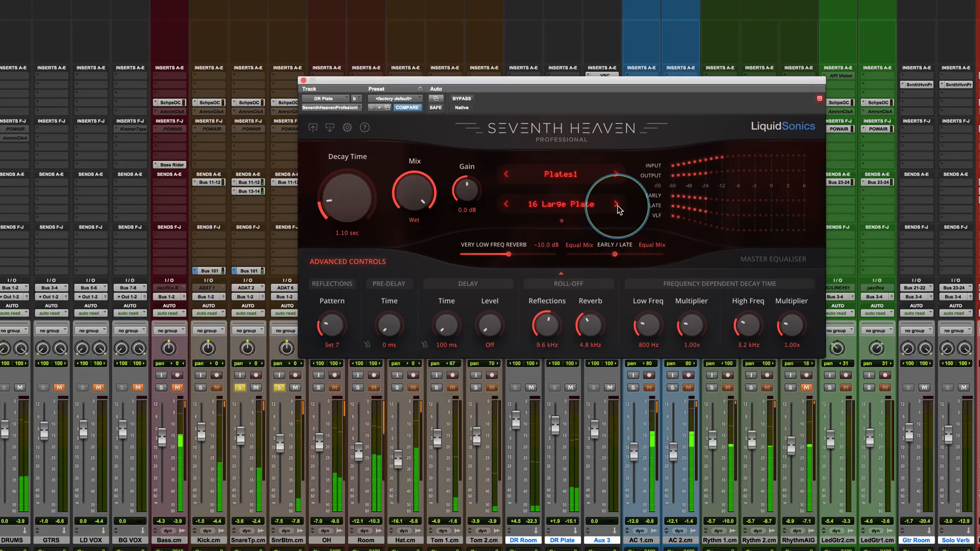
left_click(618, 206)
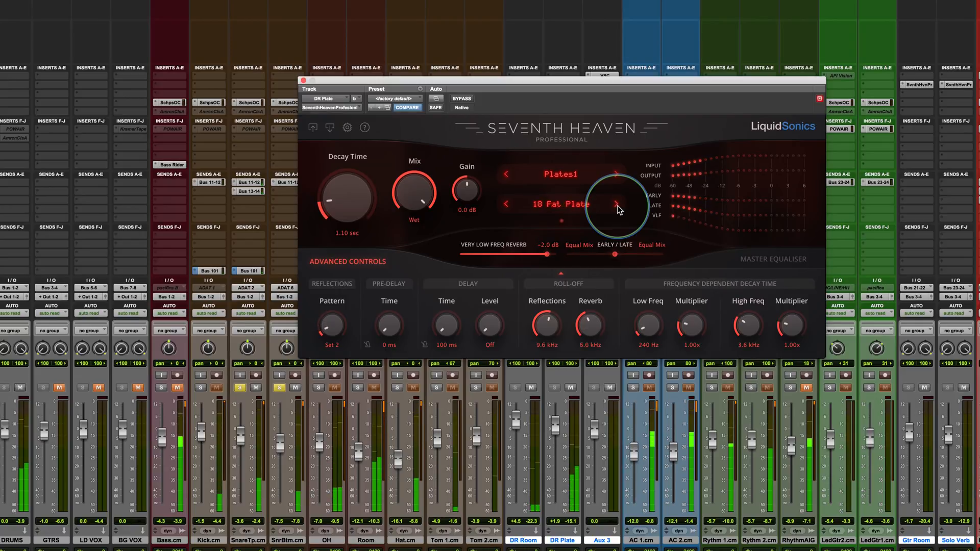
double_click(618, 206)
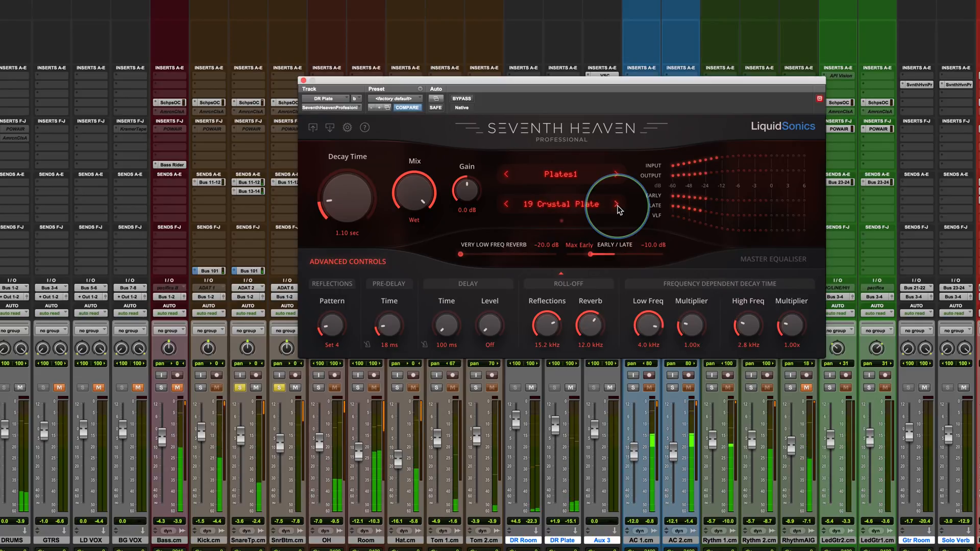
Step: Switch DR Plate's reverb to the Plates2 bank, starting with 01 Plate A, and open the list of banks again
left_click(566, 176)
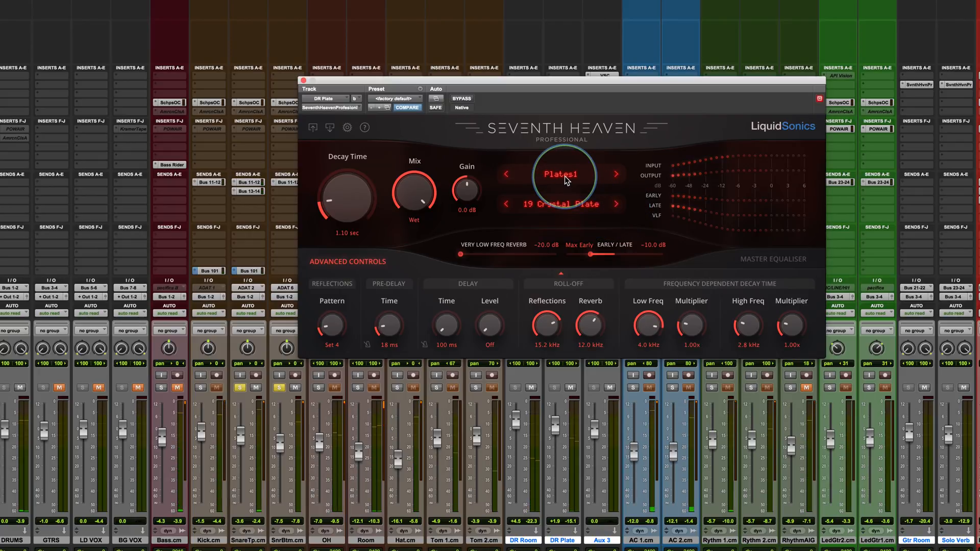
left_click(530, 248)
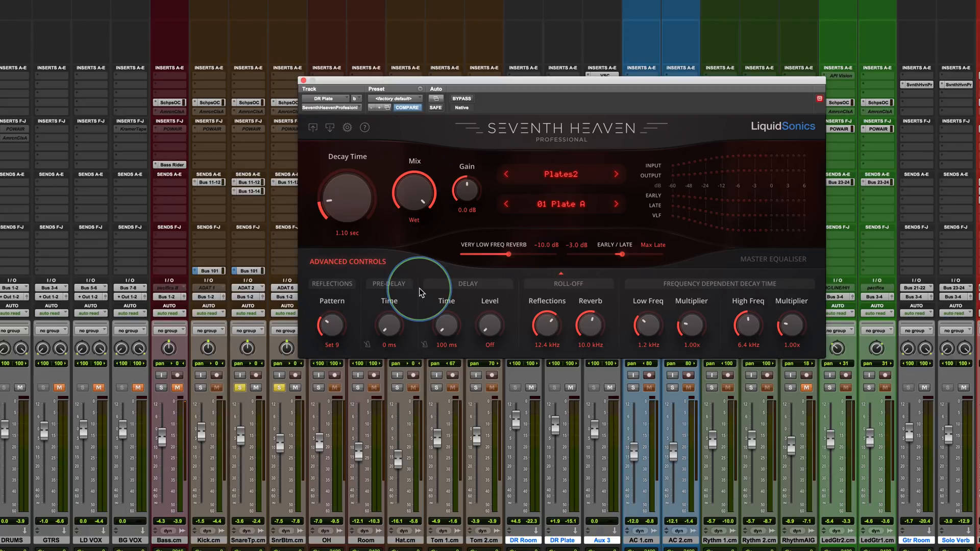
left_click(578, 173)
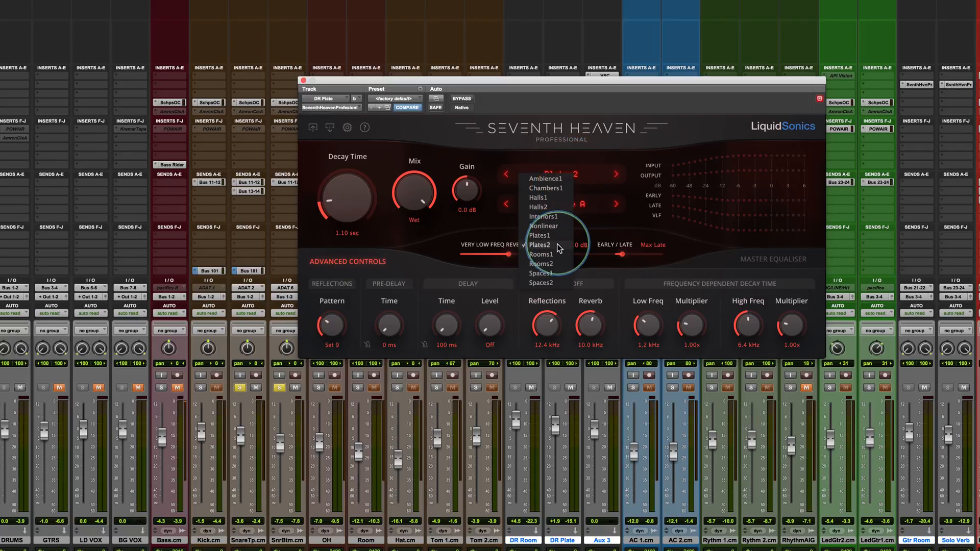
Step: Switch DR Plate's reverb to the Chambers1 bank, start playback and unsolo both snare tracks
left_click(547, 189)
key("space")
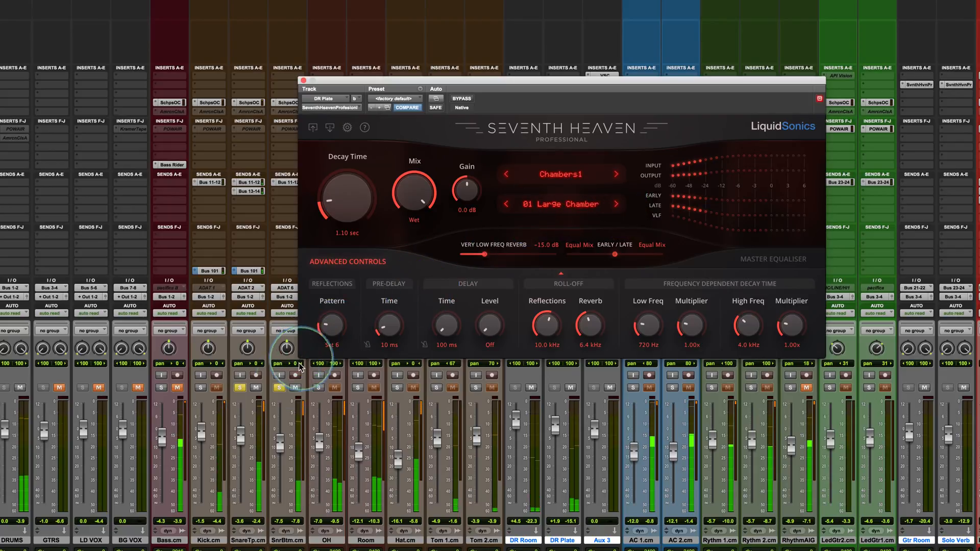
left_click(279, 387)
left_click(240, 387)
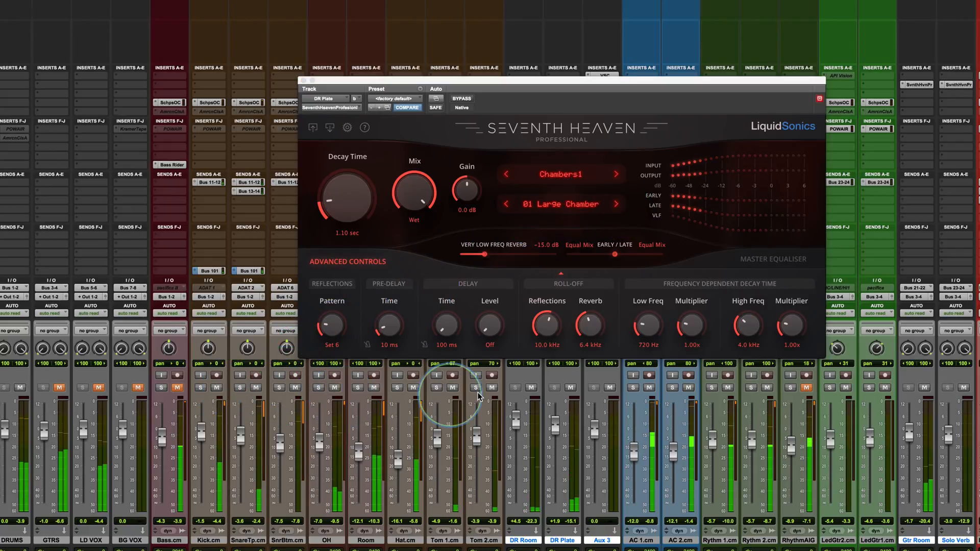
Step: Lower DR Plate's fader to -0.9 dB and sweep the reverb's decay time, returning it to 1.10 sec
left_click_drag(560, 411, 557, 445)
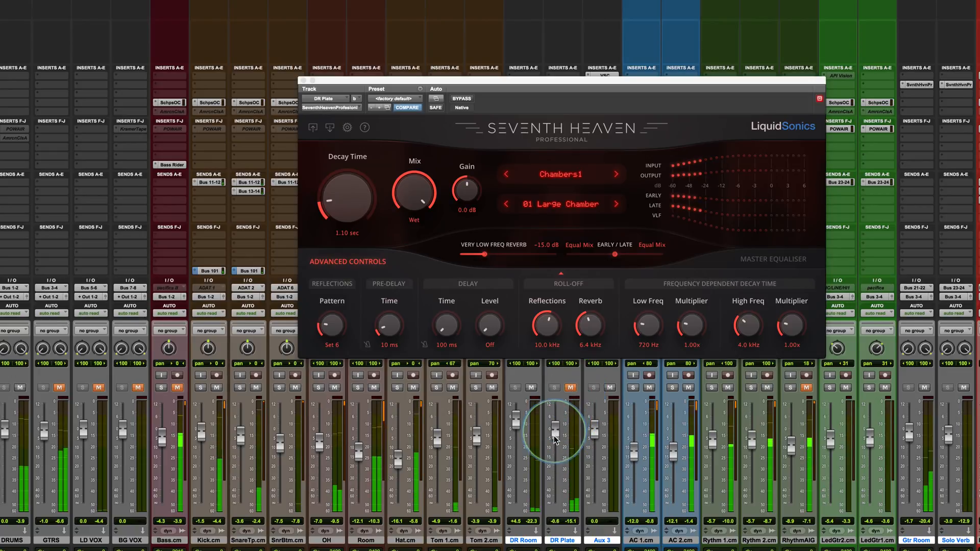
left_click_drag(556, 440, 556, 443)
left_click_drag(340, 220, 332, 207)
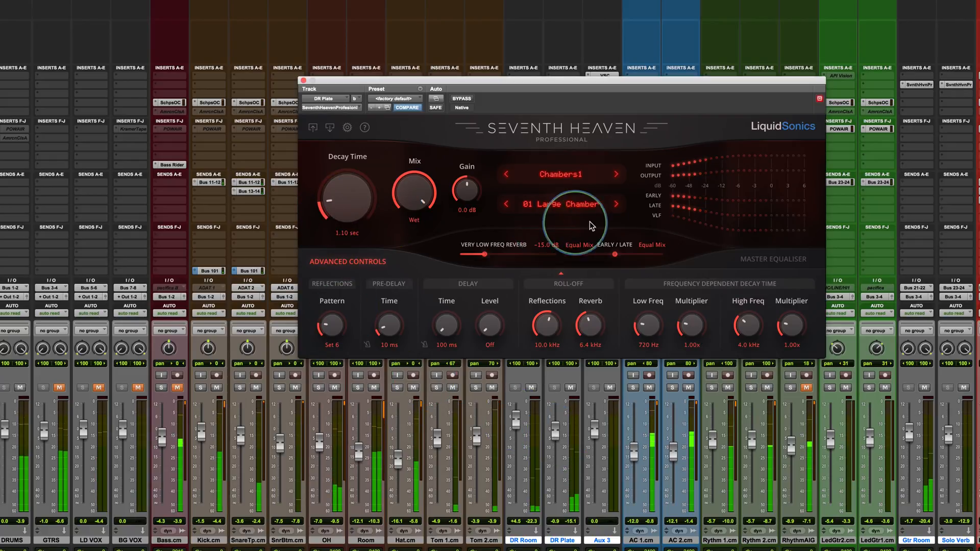
Step: Audition the Chambers1 presets 02 Medium Chamber, 03 Small Chamber and 04 Large & Dark in the full mix, and stop playback
left_click(615, 205)
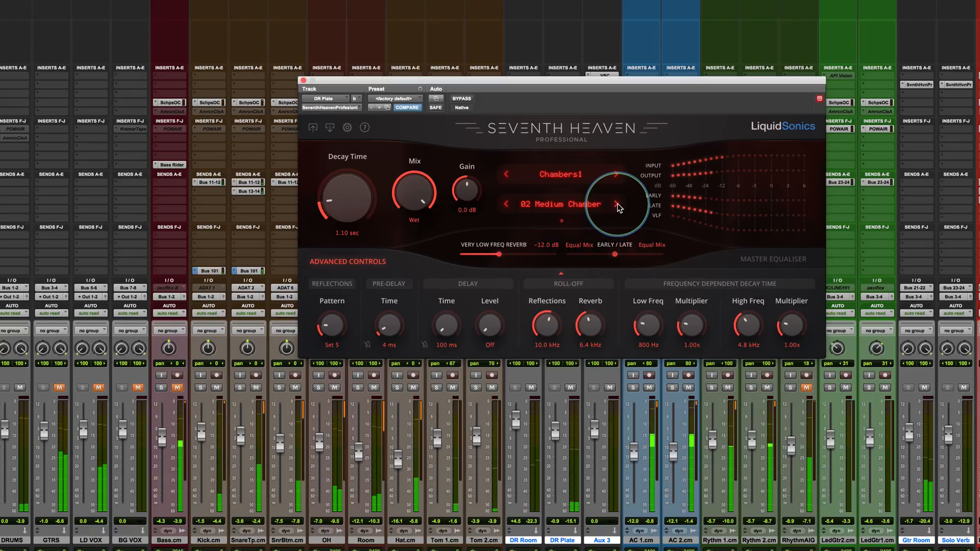
left_click(616, 204)
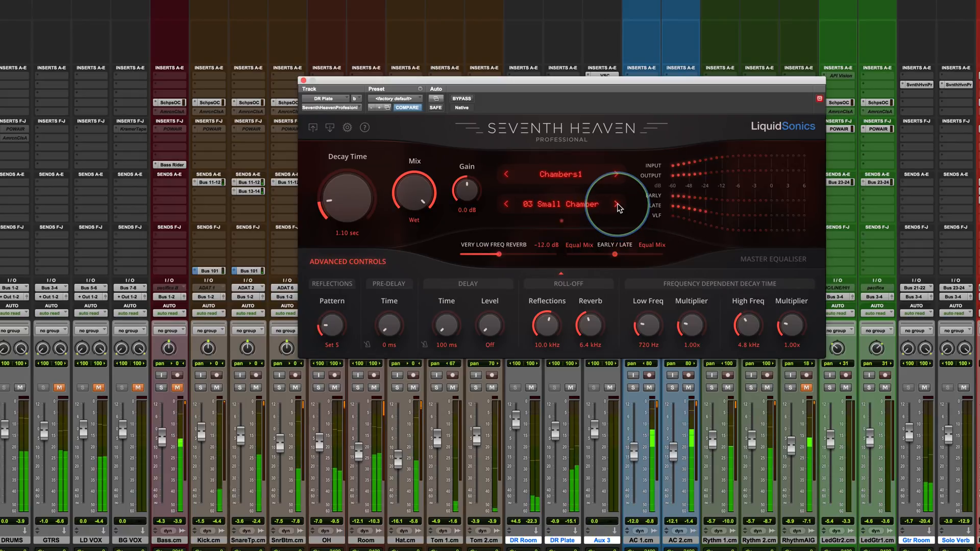
left_click(616, 204)
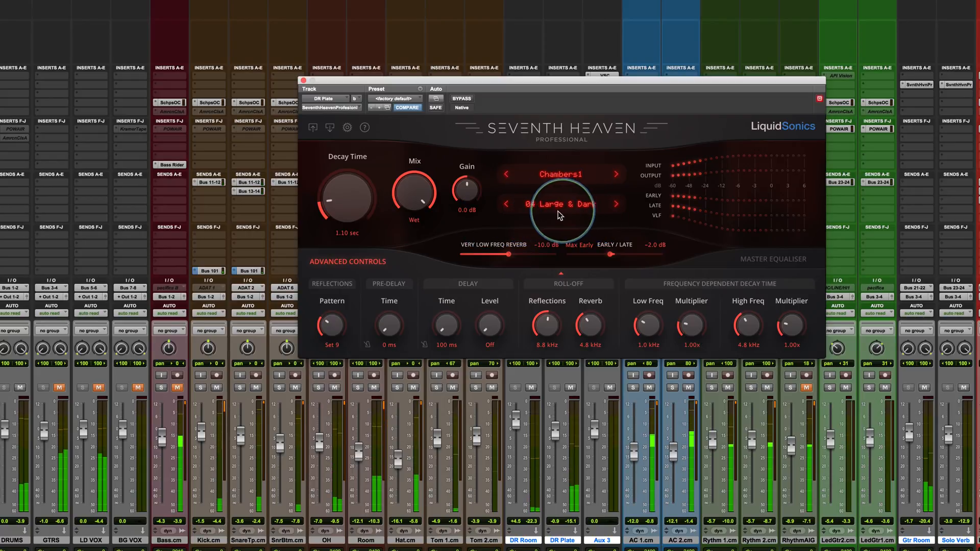
key("space")
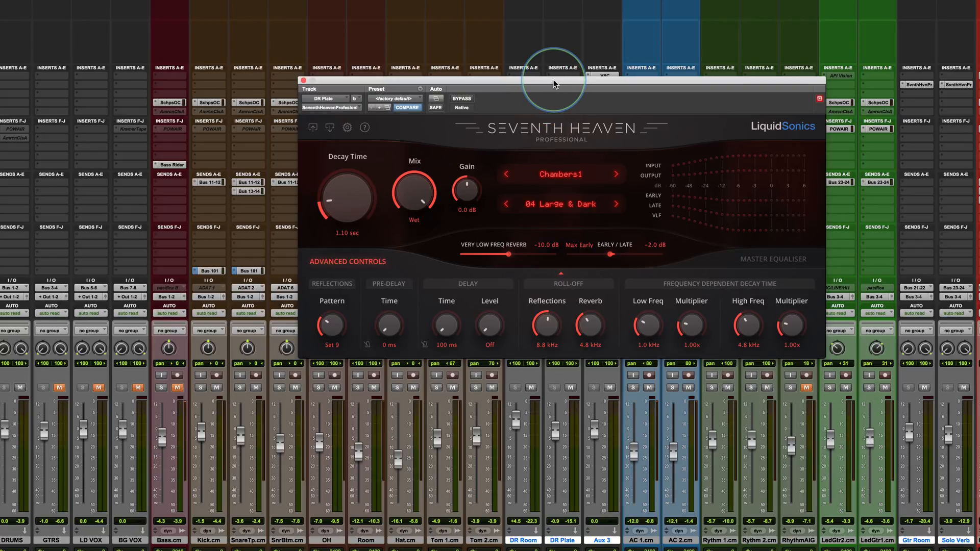
Step: Play the mix and try out DR Plate's pre-delay time, returning it to 0 ms
left_click_drag(555, 83, 538, 101)
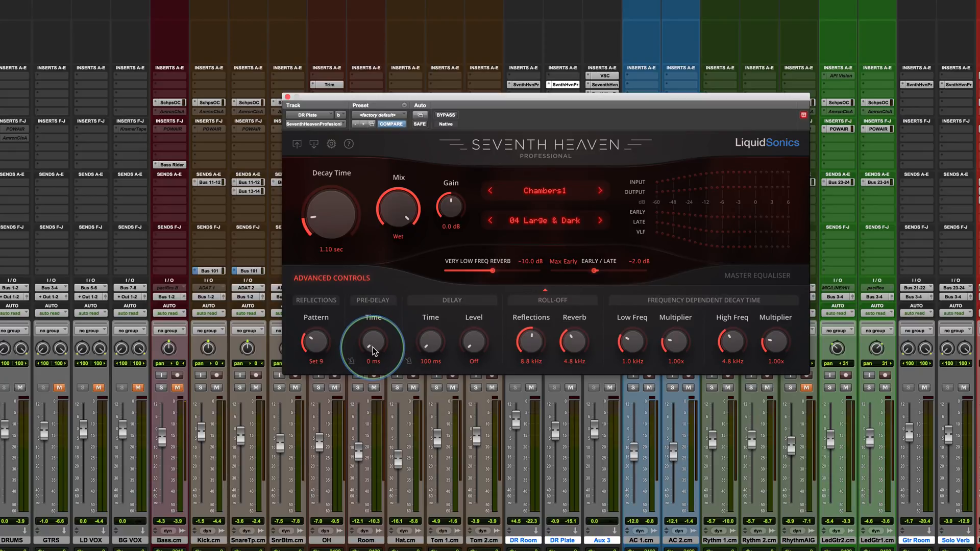
key("space")
mouse_move(373, 347)
left_mouse_down()
mouse_move(368, 324)
mouse_move(368, 361)
left_mouse_up()
left_click(500, 187)
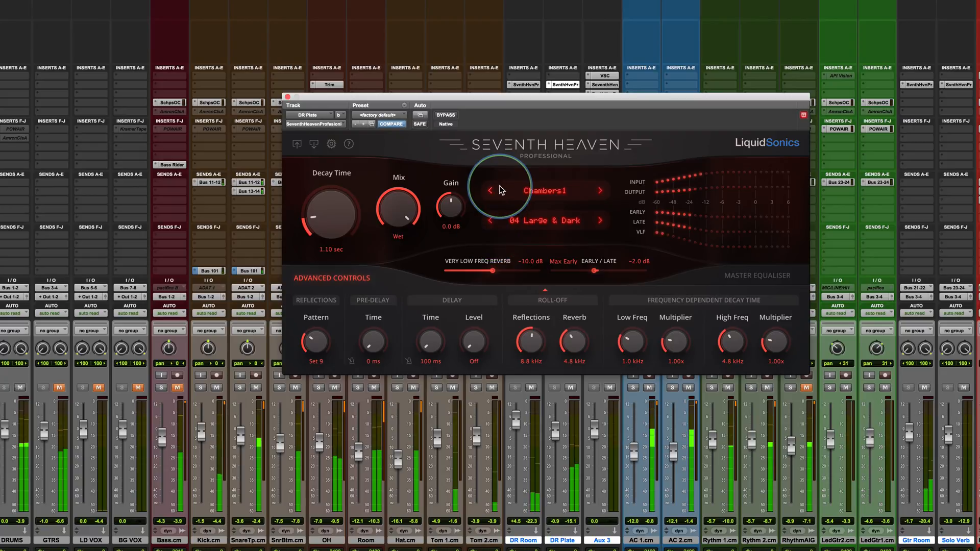
Step: Open DR Room's reverb and compare pre-delay times between 0 and 7 ms during playback, ending at about 6 ms
left_click(525, 85)
left_click_drag(368, 349, 372, 354)
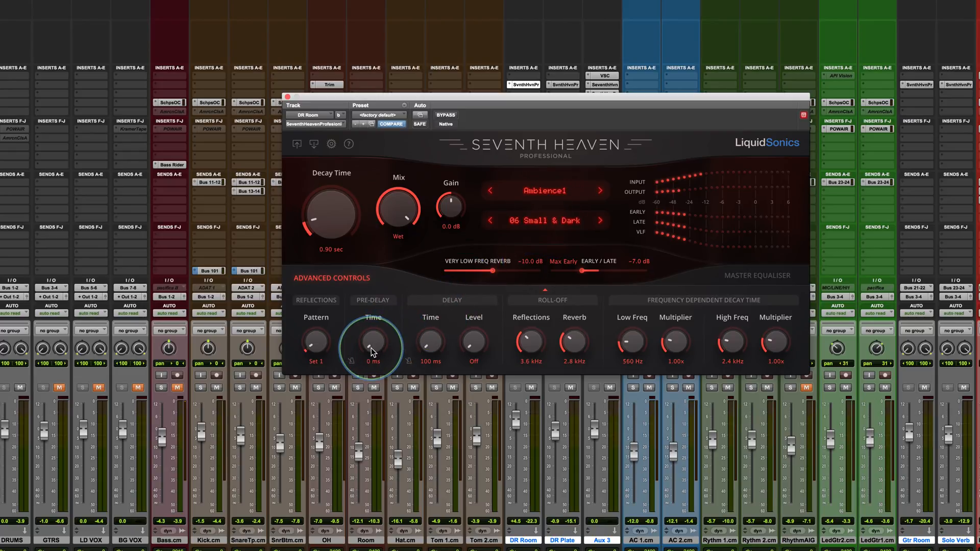
key("space")
left_click_drag(370, 347, 369, 340)
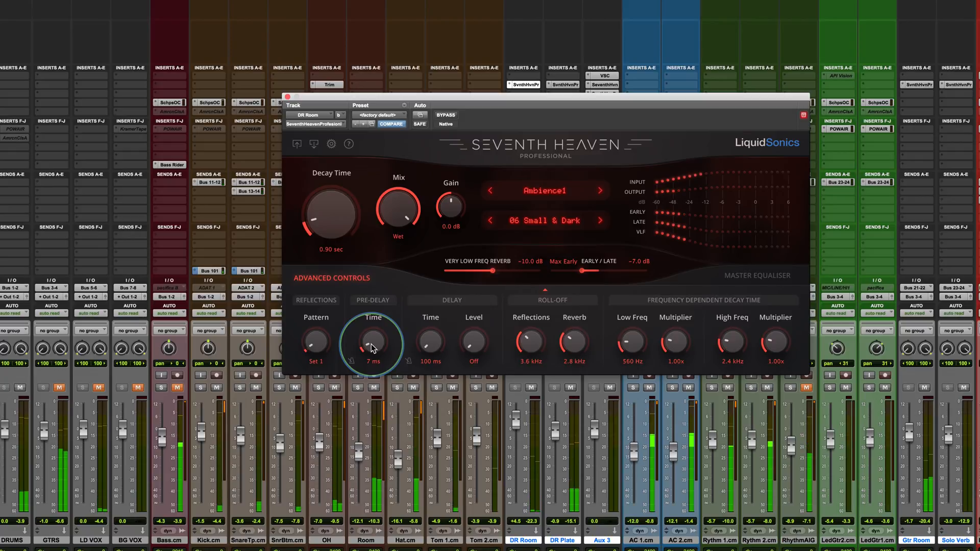
scroll(372, 348, "down", 5)
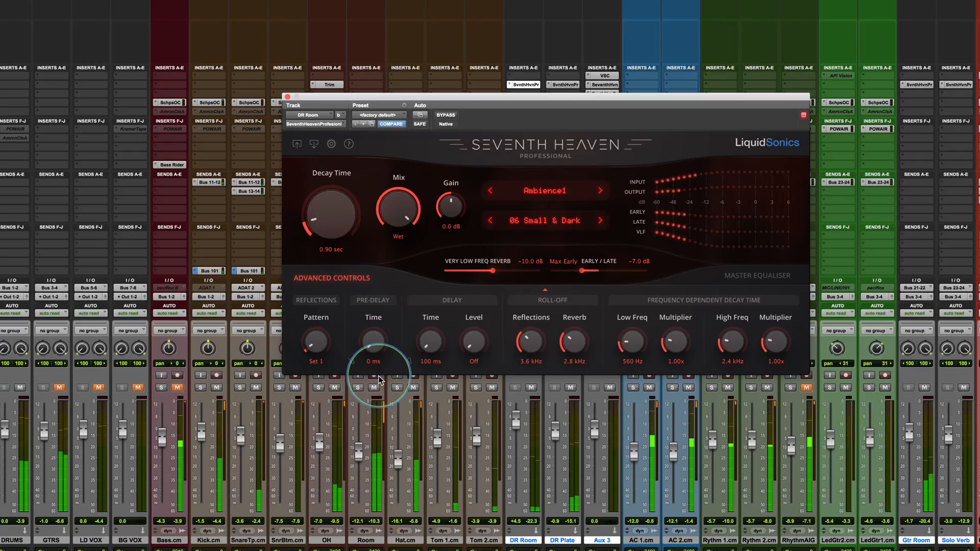
scroll(372, 346, "up", 6)
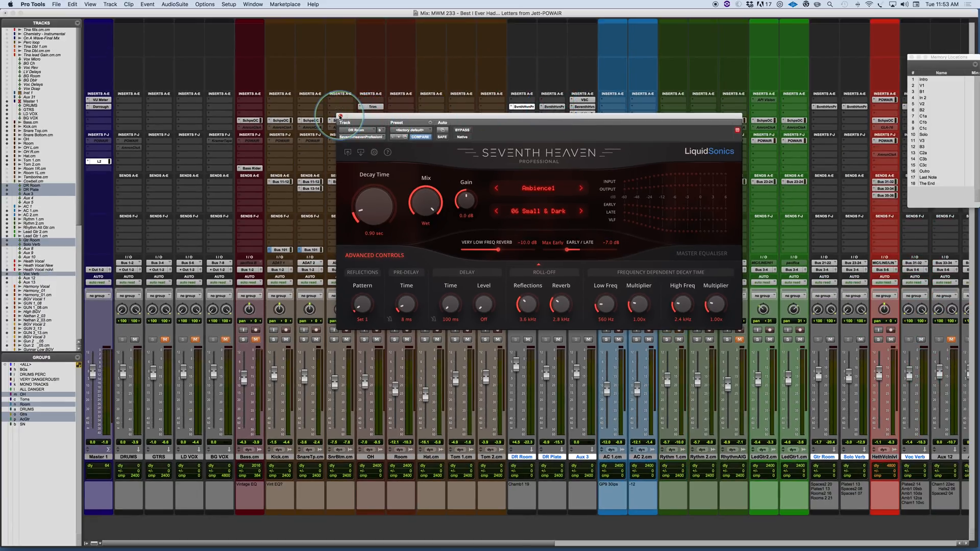
Step: Close DR Room's reverb, solo the rhythm guitars, open Gtr Room's reverb and cue playback to the V2 marker
left_click(340, 117)
left_click(667, 340)
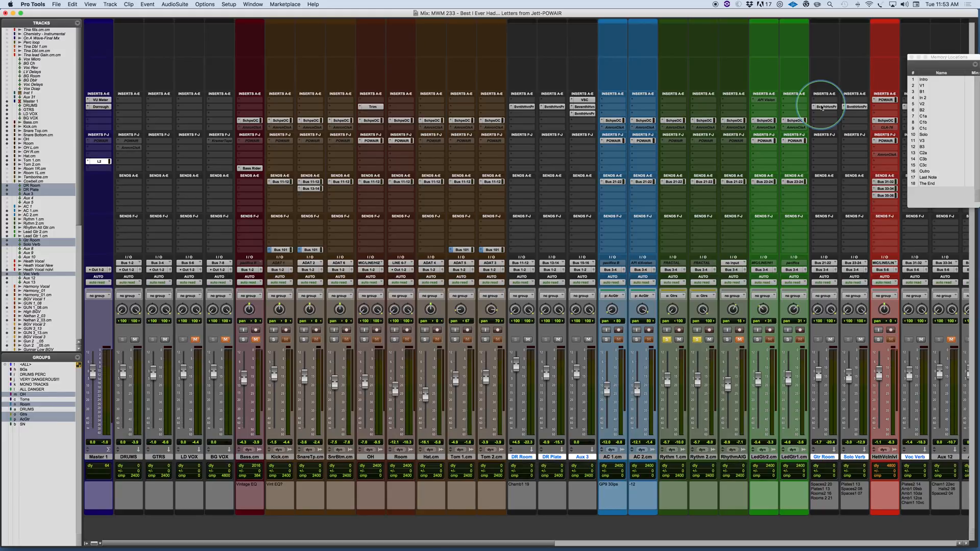
left_click(822, 107)
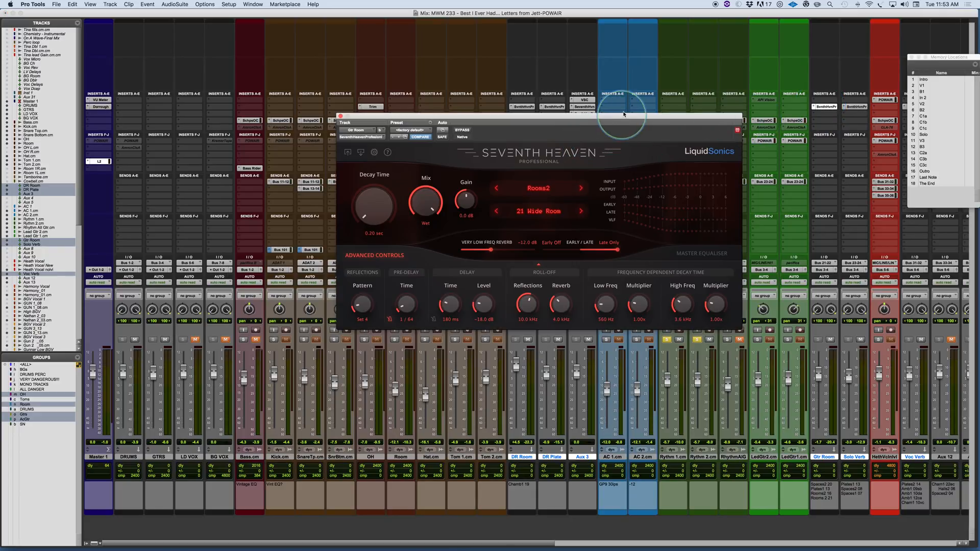
left_click_drag(624, 115, 609, 99)
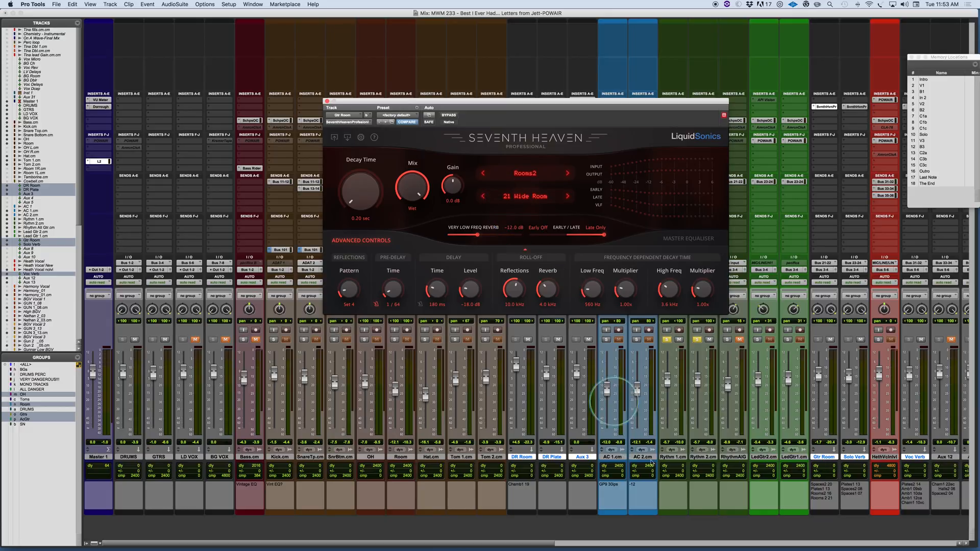
left_click(921, 104)
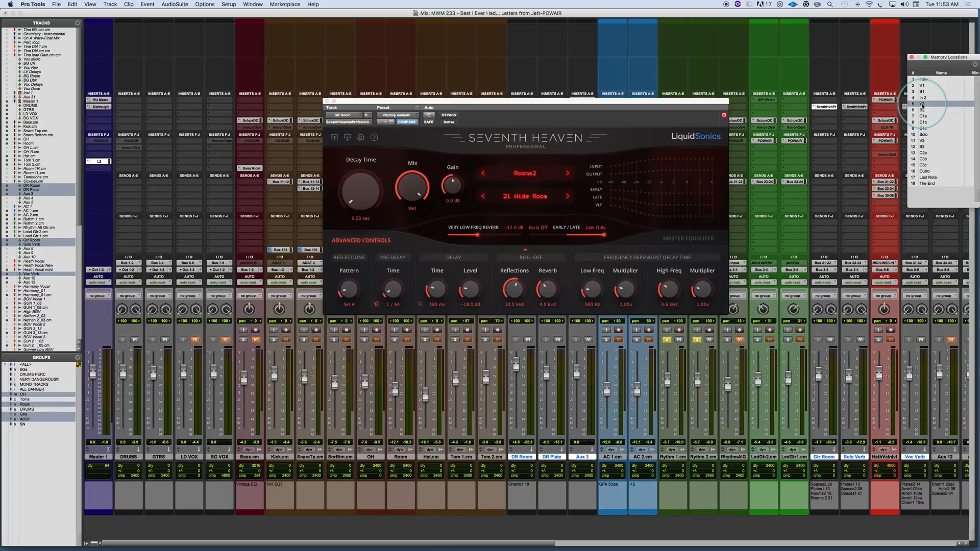
Step: Compare the soloed rhythm guitars with Gtr Room muted and unmuted, nudging its fader along the way, and stop playback
left_click(831, 340)
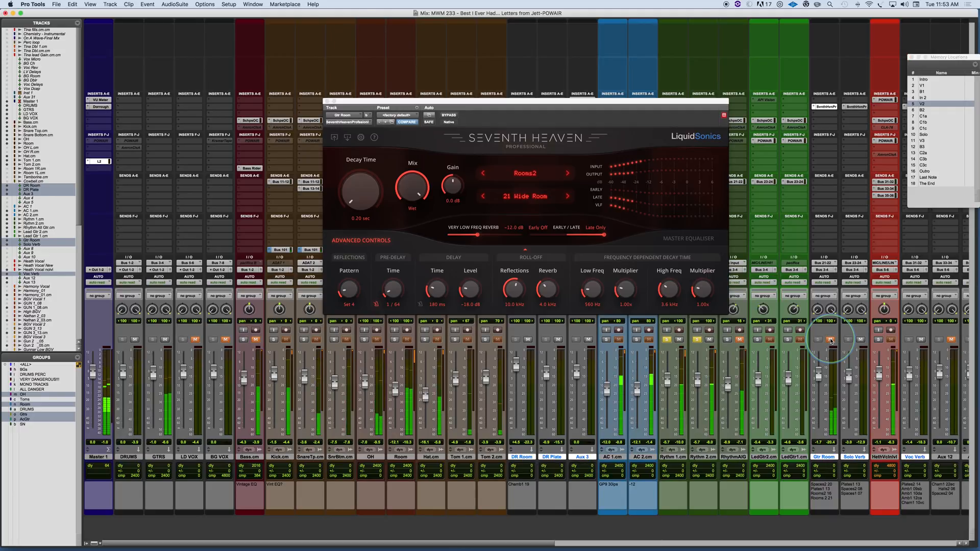
left_click(831, 340)
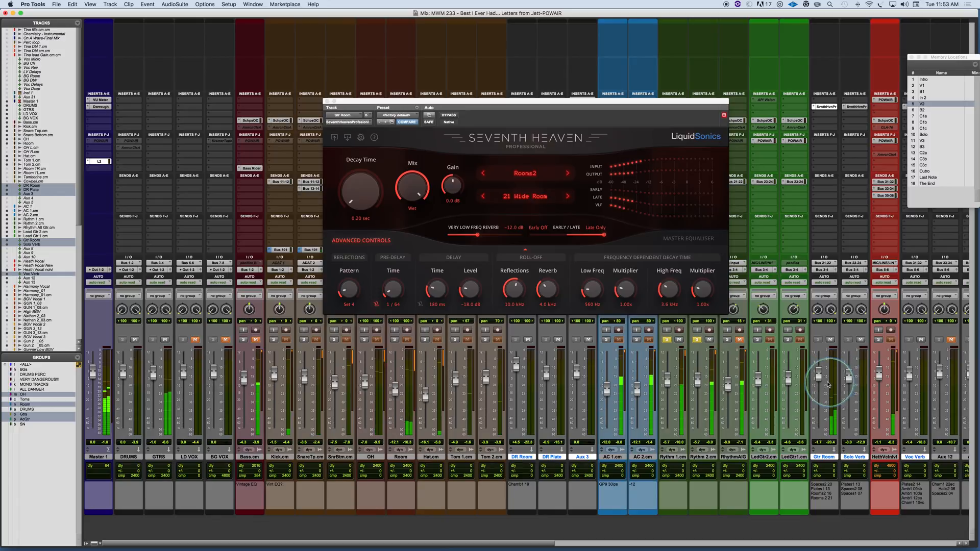
left_click_drag(821, 378, 820, 377)
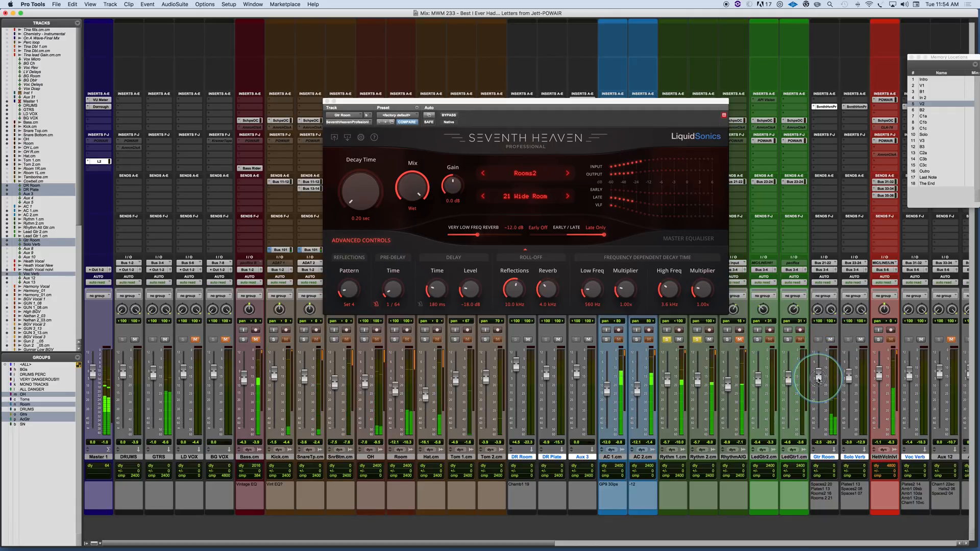
left_click(831, 340)
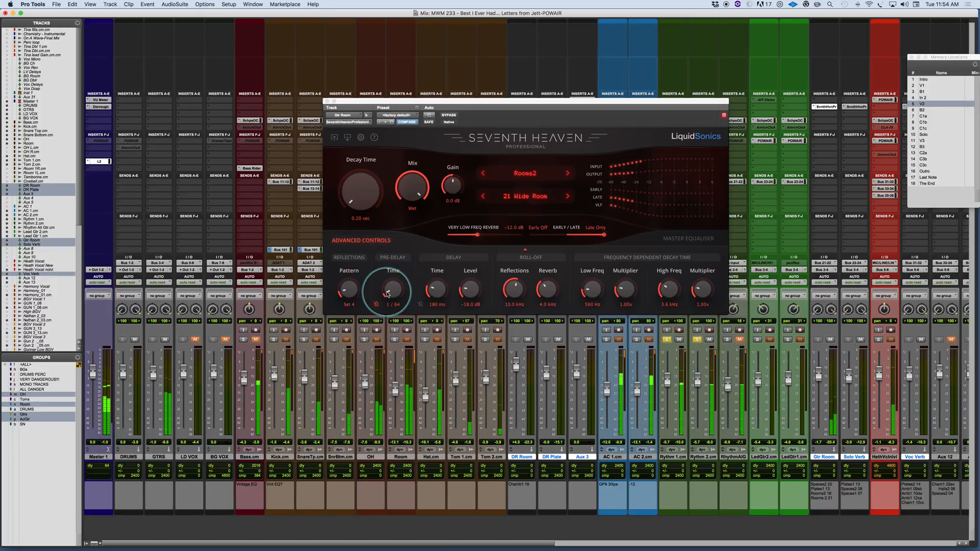
key("space")
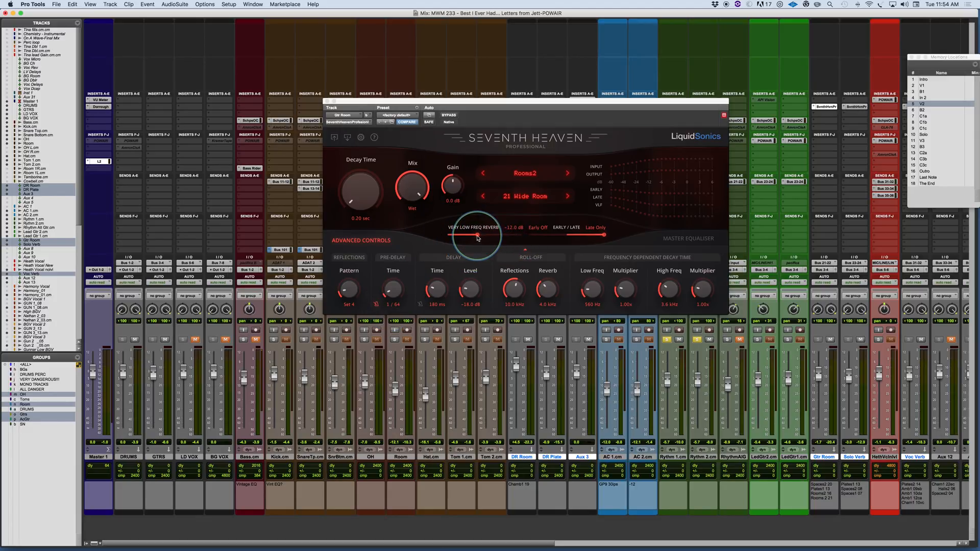
Step: Resume playback and raise Gtr Room's Very Low Freq Reverb to 0.0 dB
key("space")
left_click_drag(477, 238, 514, 238)
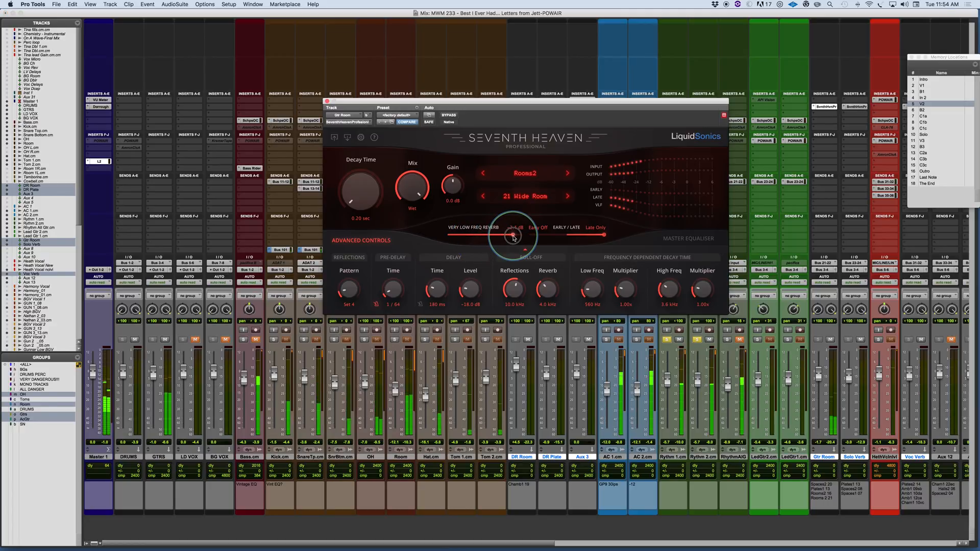
left_click_drag(513, 237, 561, 238)
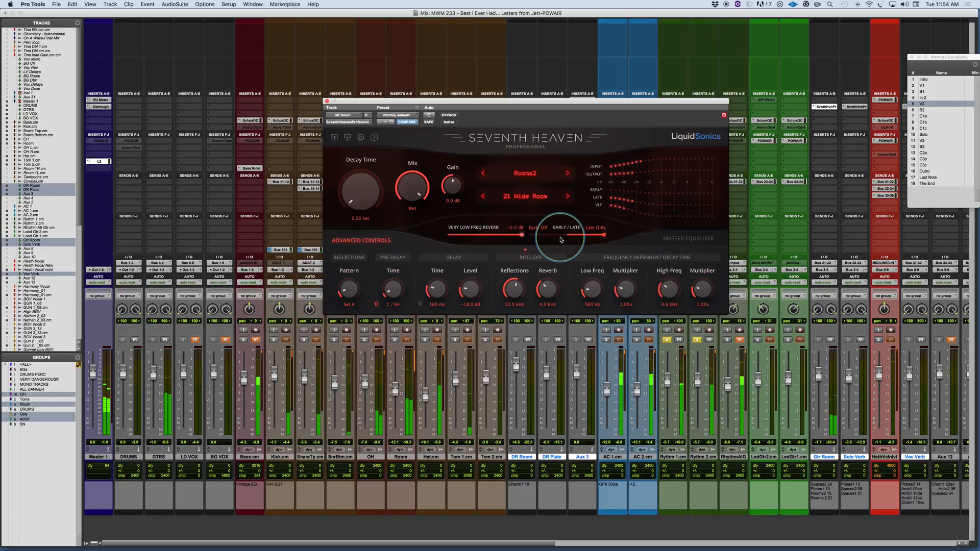
Step: Unsolo the rhythm guitars and compare Gtr Room muted and unmuted in the full mix
left_click(666, 340)
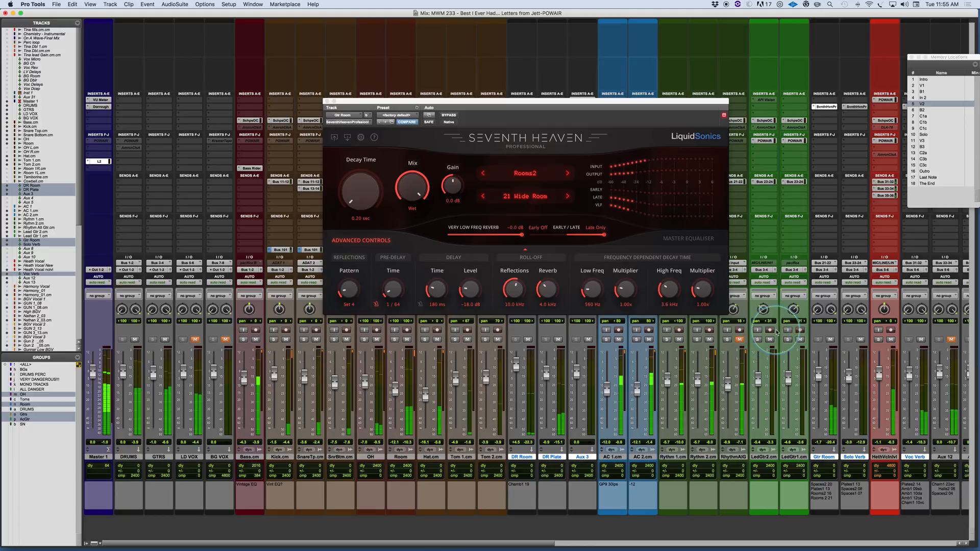
left_click(831, 340)
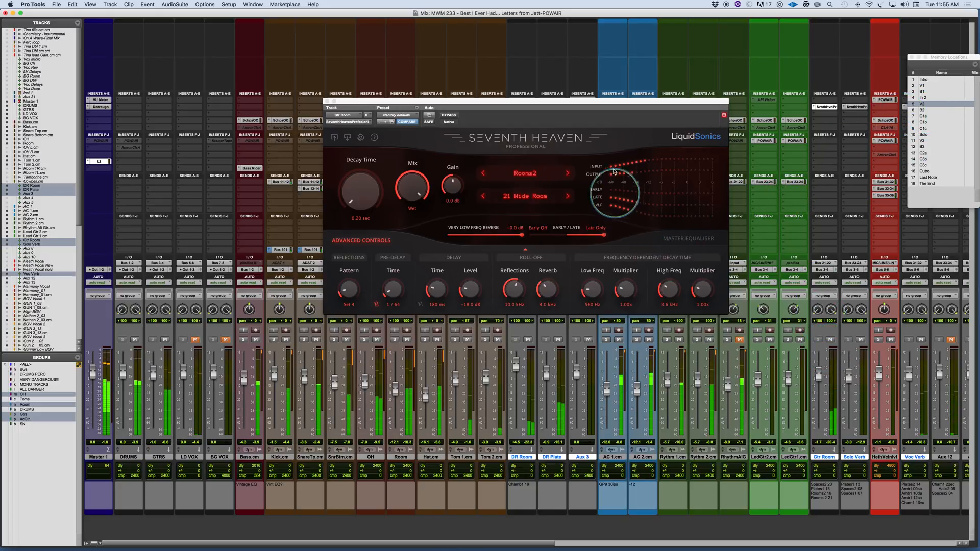
left_click_drag(617, 100, 614, 106)
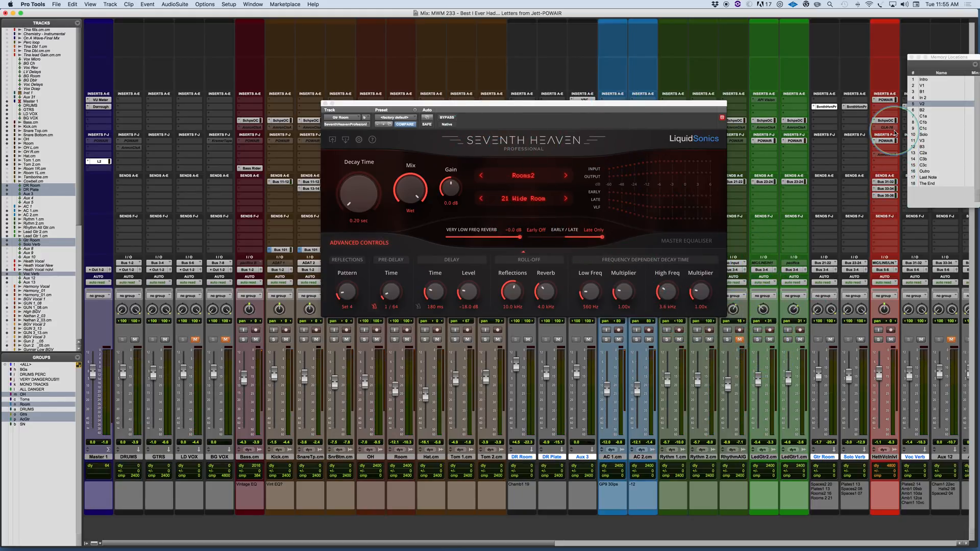
Step: Cue playback to the Solo marker, solo LedGtr1.cm and LedGtr2.cm, and open Solo Verb's reverb
left_click(924, 134)
left_click(800, 340)
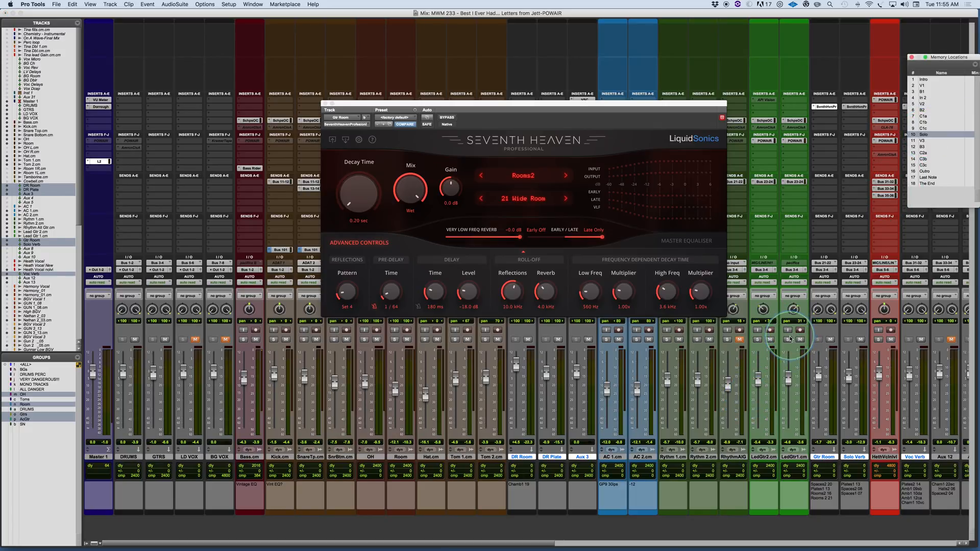
left_click(757, 339)
left_click(855, 107)
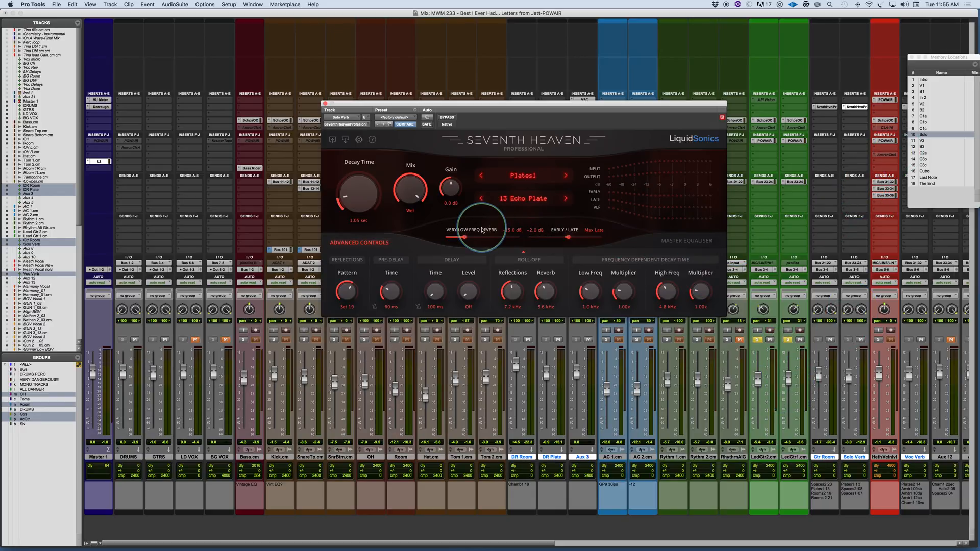
Step: Compare the soloed lead guitars with Solo Verb muted and unmuted during playback, and finish by unsoloing both guitars
key("space")
left_click(739, 340)
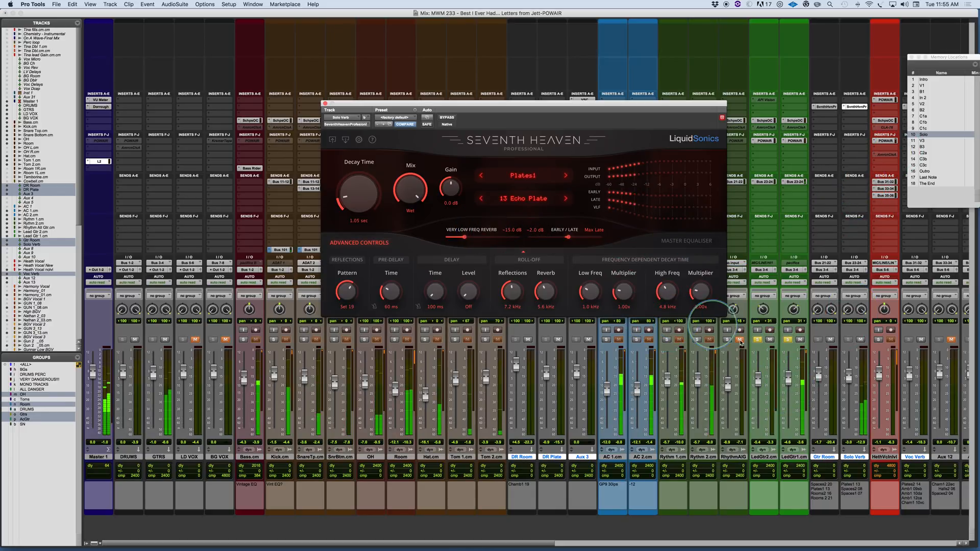
left_click(860, 340)
left_click(860, 340)
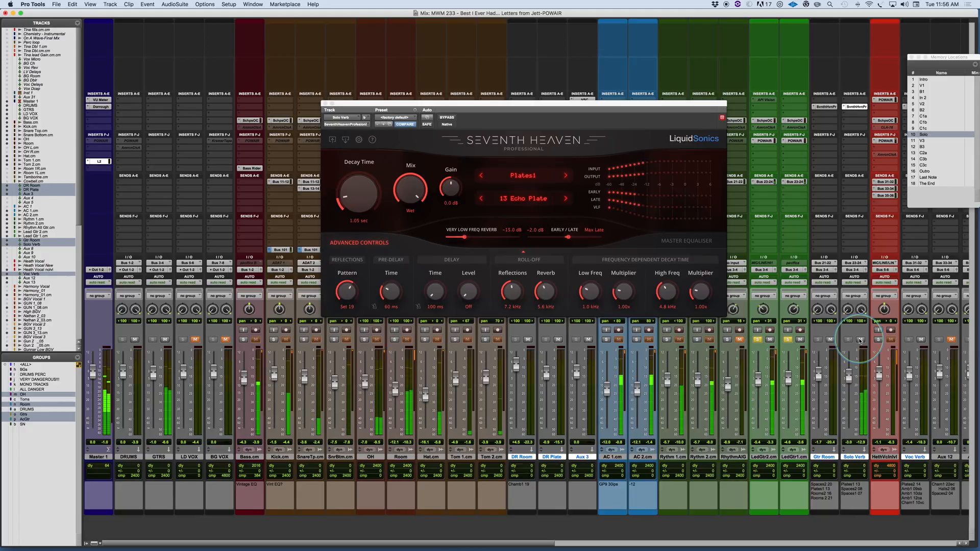
left_click(859, 340)
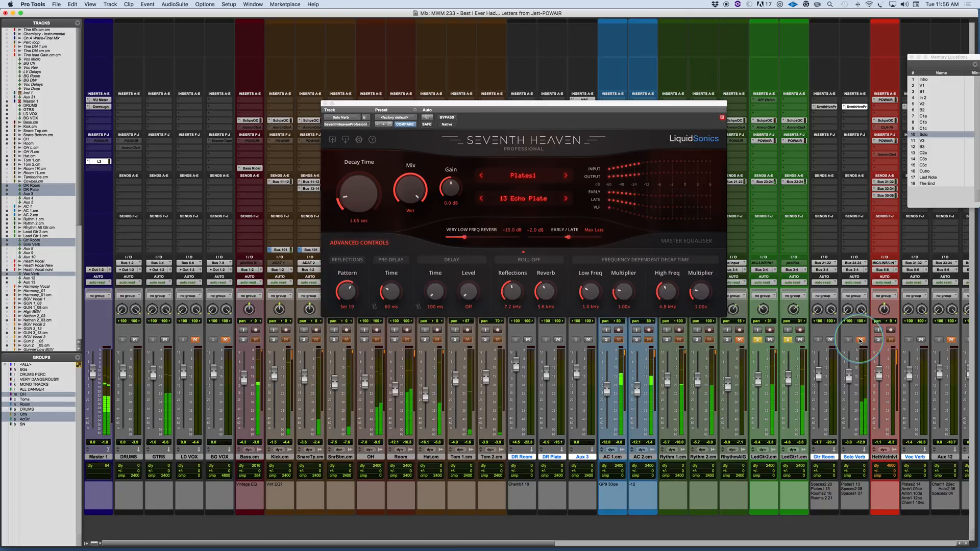
left_click(860, 339)
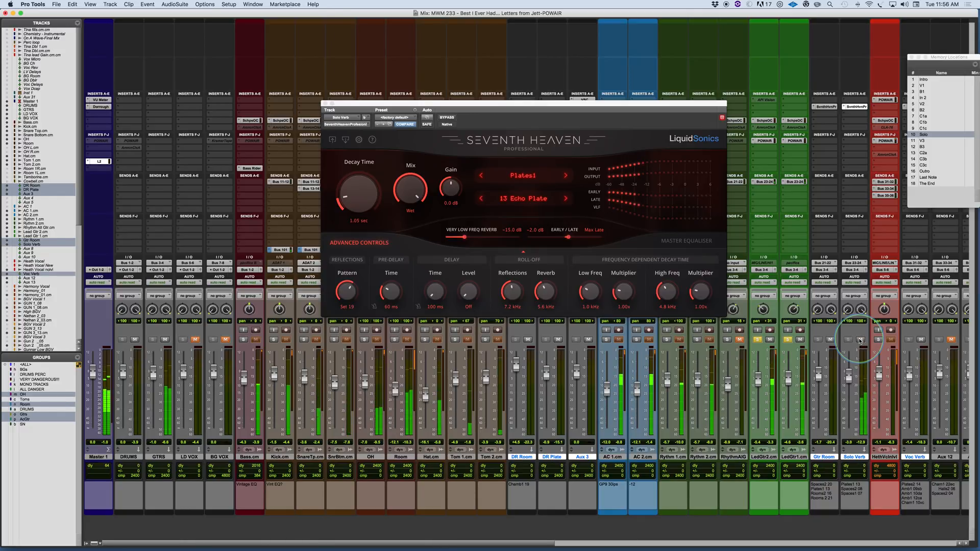
left_click(789, 340)
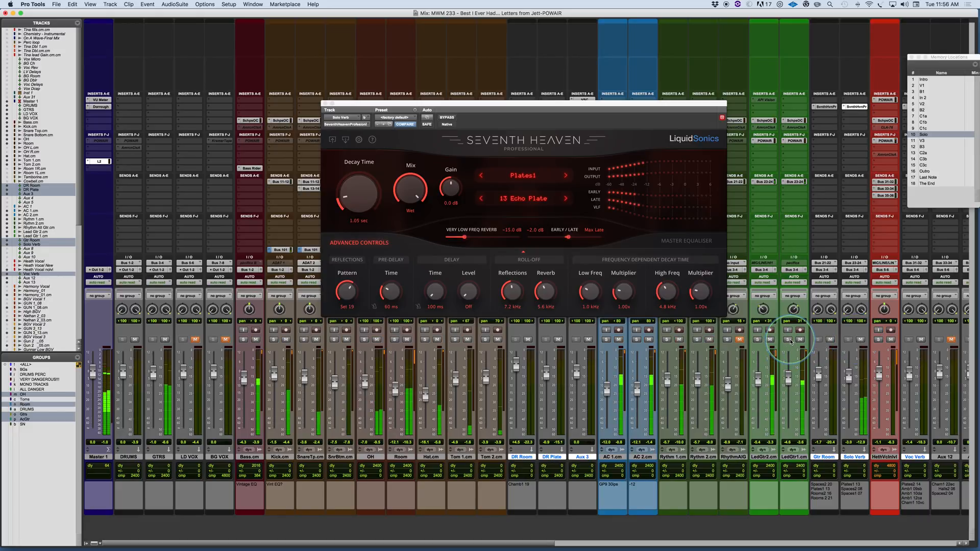
Step: Compare the full mix with Solo Verb muted and unmuted during the guitar solo
left_click(861, 340)
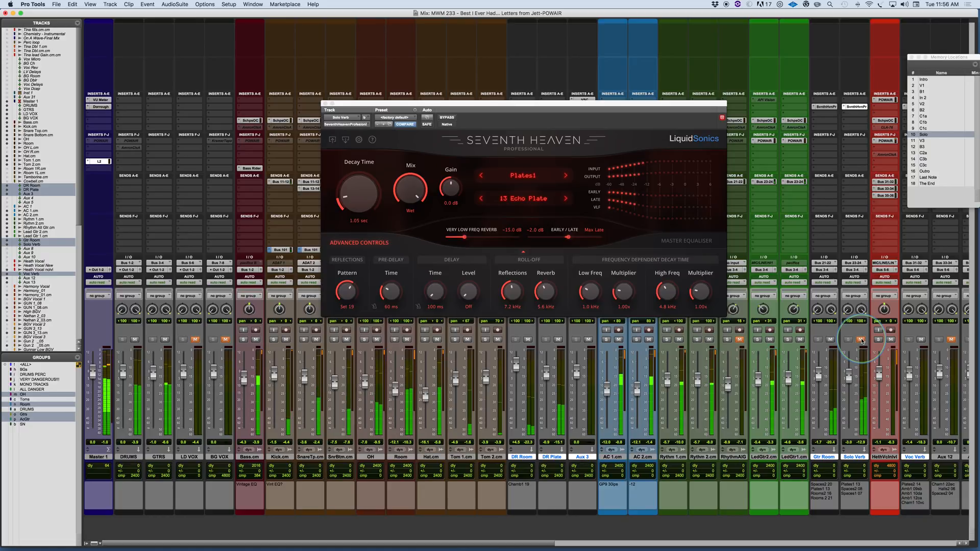
left_click(861, 339)
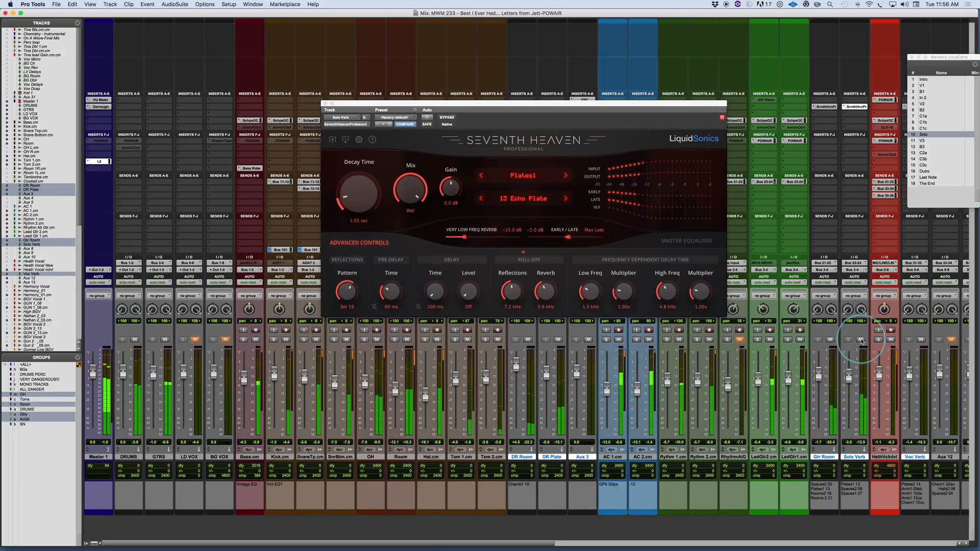
left_click(860, 340)
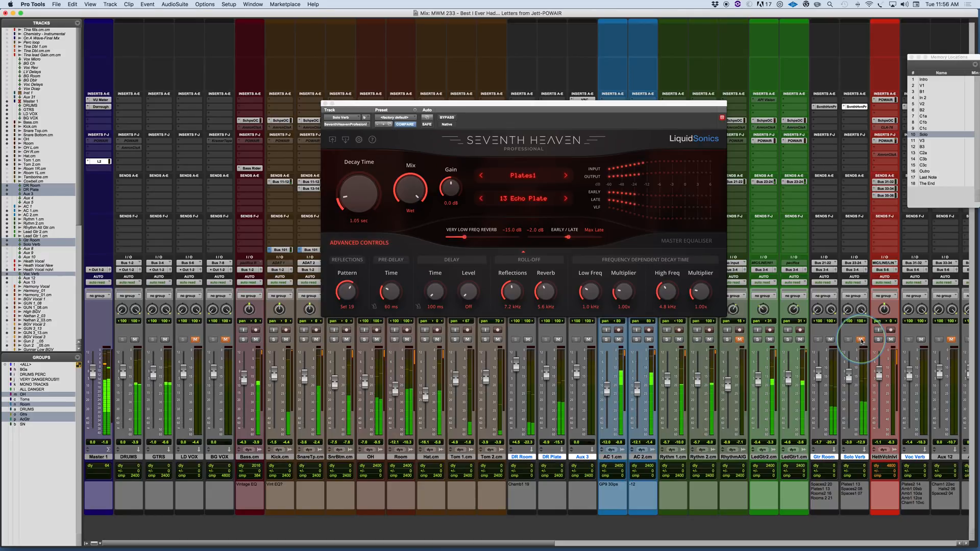
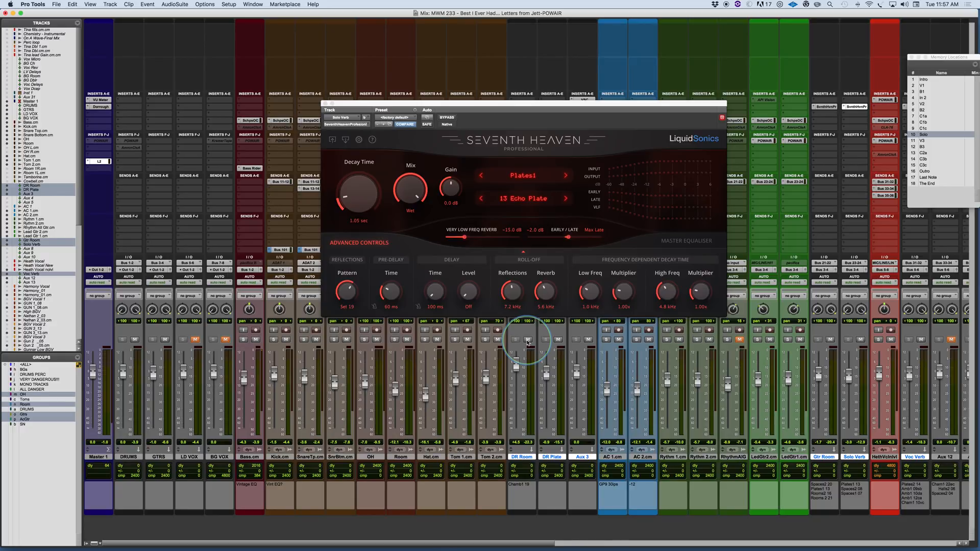
Step: Resume playback and compare the full mix with all the selected reverb aux tracks muted and unmuted together
key("space")
left_click(527, 340, "alt+shift")
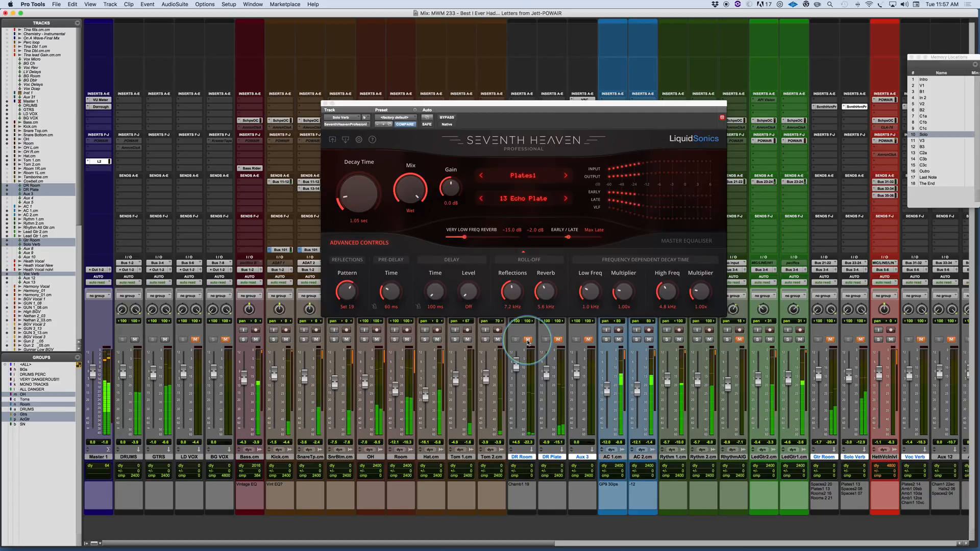
left_click(527, 340, "alt+shift")
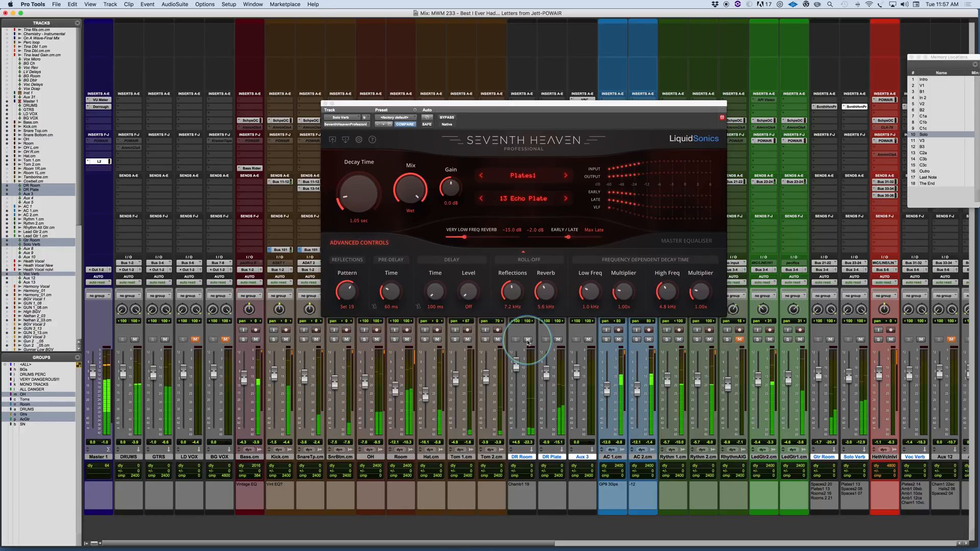
left_click(528, 341, "alt+shift")
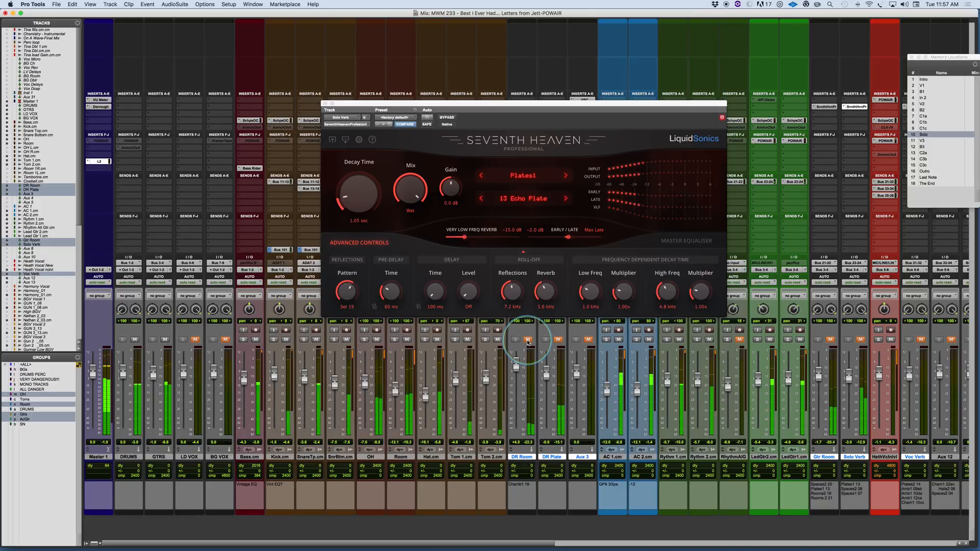
left_click(528, 341, "alt+shift")
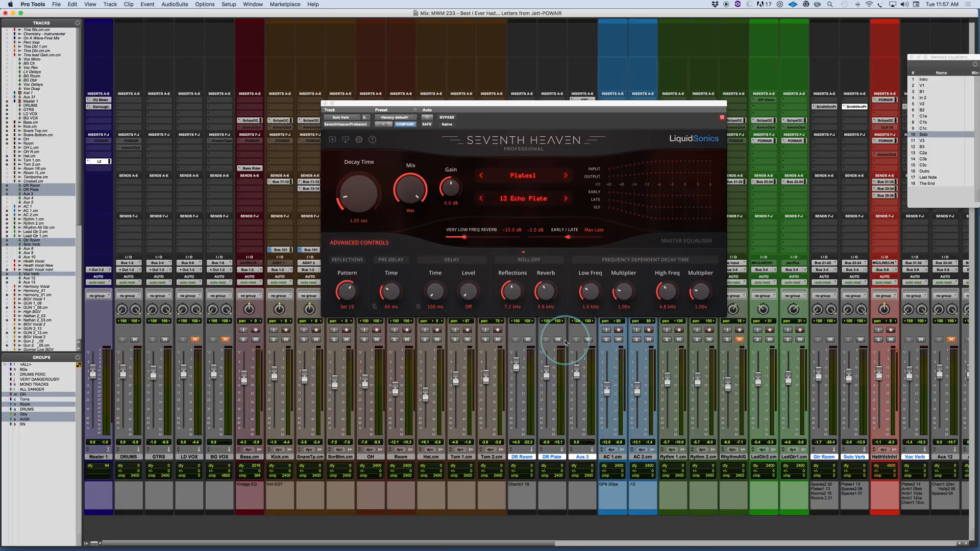
Step: Cue playback to the V2 marker and open Vox Verb's reverb
left_click(923, 104)
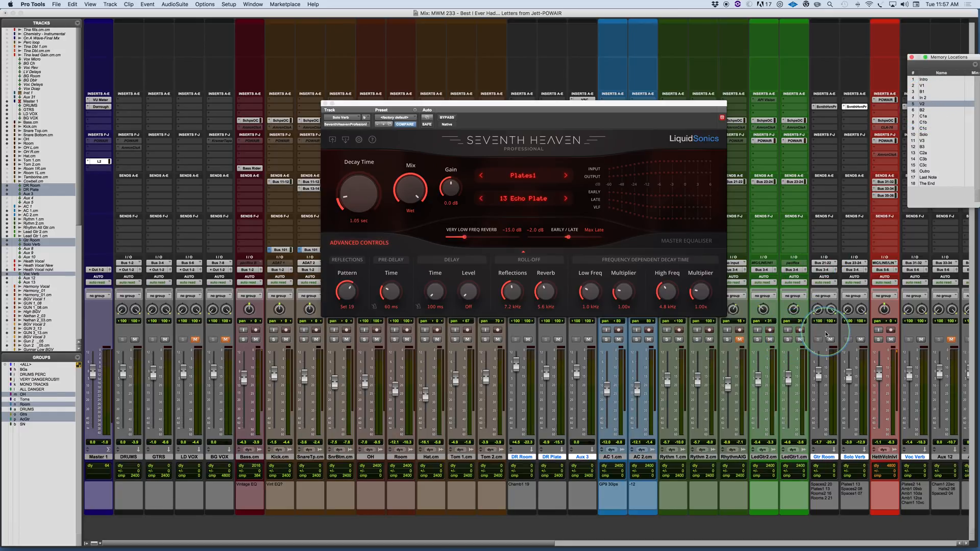
scroll(827, 335, "right", 1)
scroll(826, 334, "right", 5)
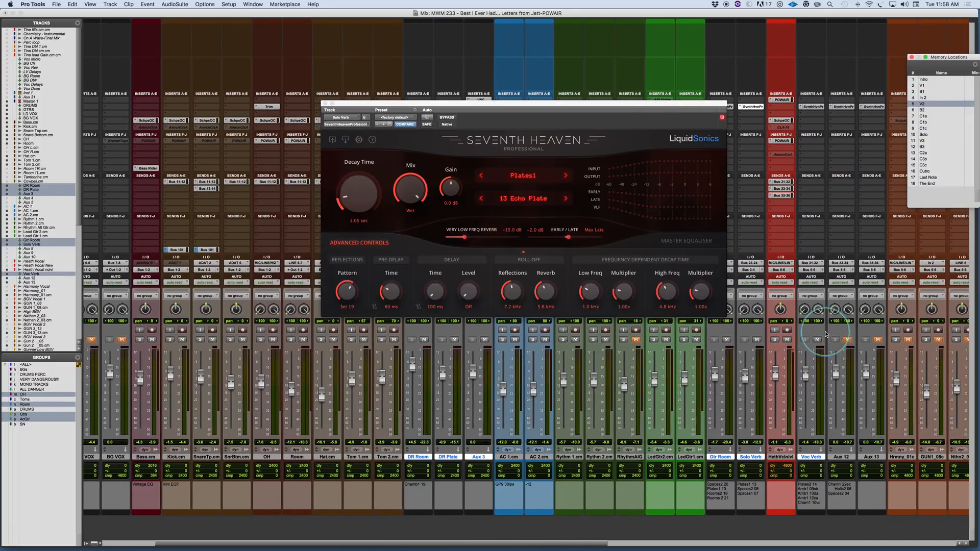
left_click(814, 107)
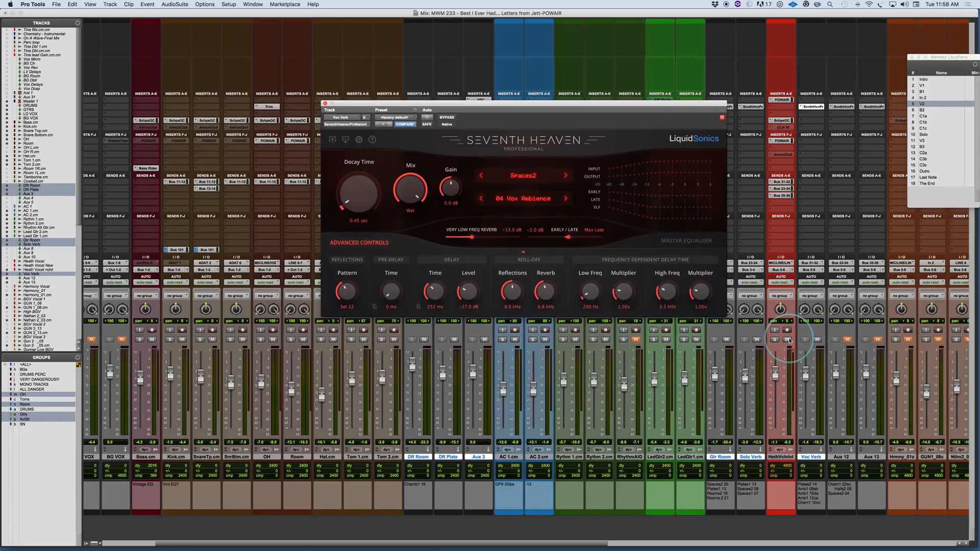
Step: Unmute LD VOX and compare the lead vocal with Vox Verb muted and unmuted during playback, finishing with the vocal soloed
left_click(92, 340)
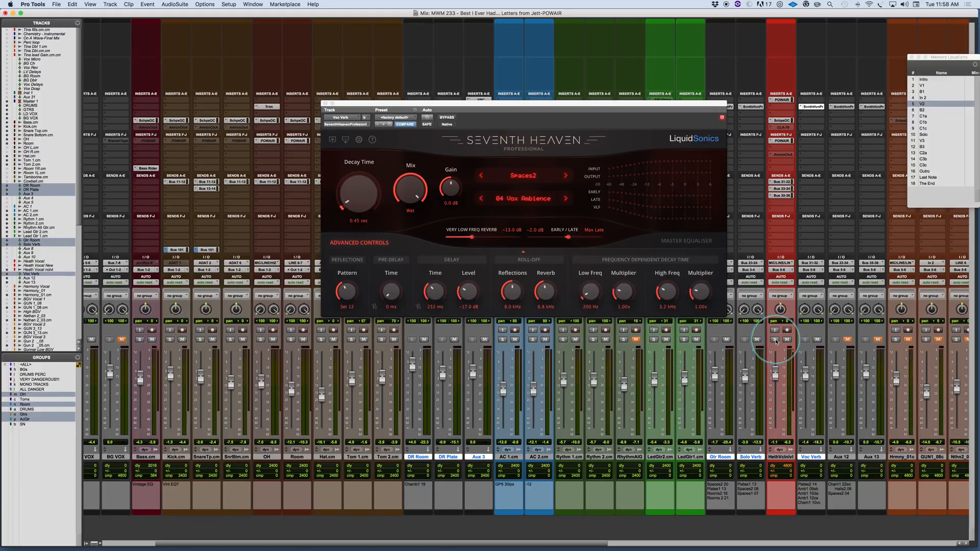
key("space")
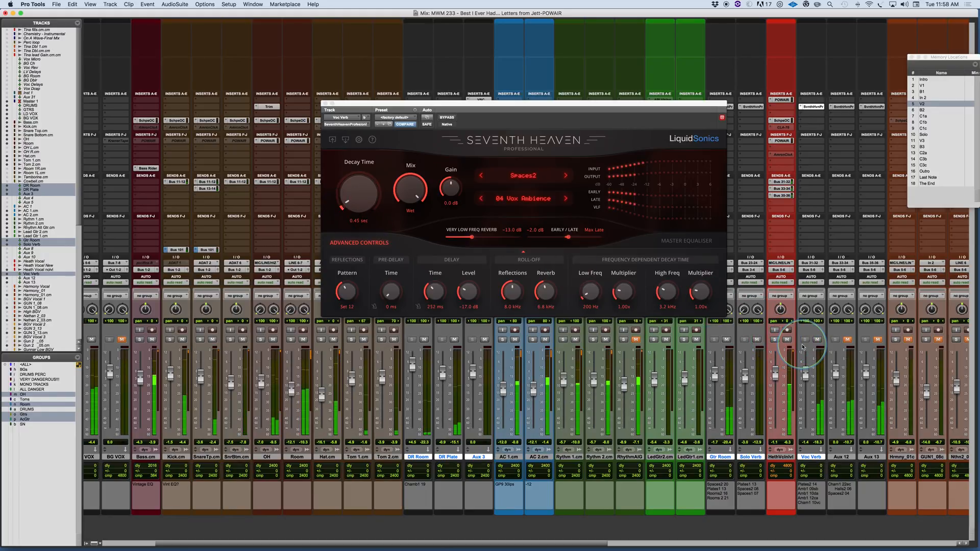
left_click(776, 339)
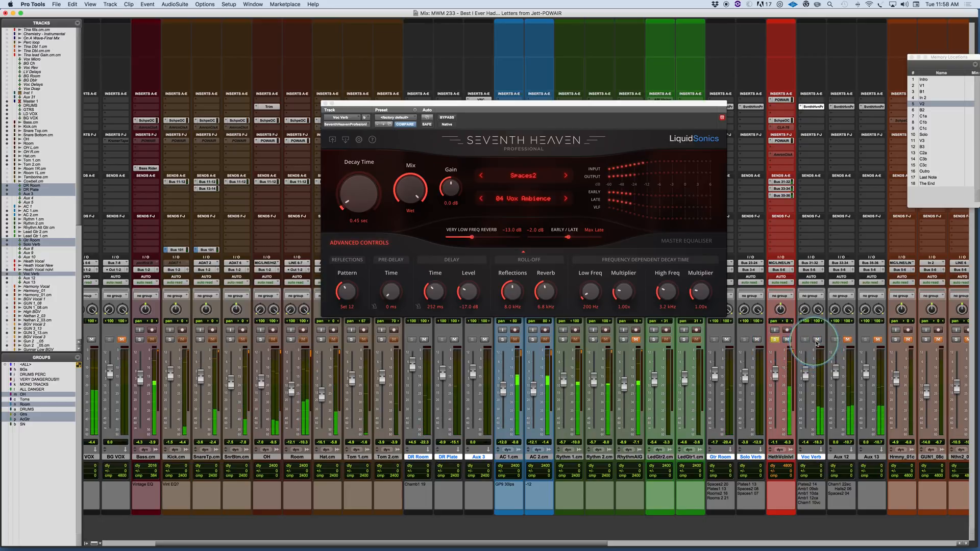
left_click(818, 340)
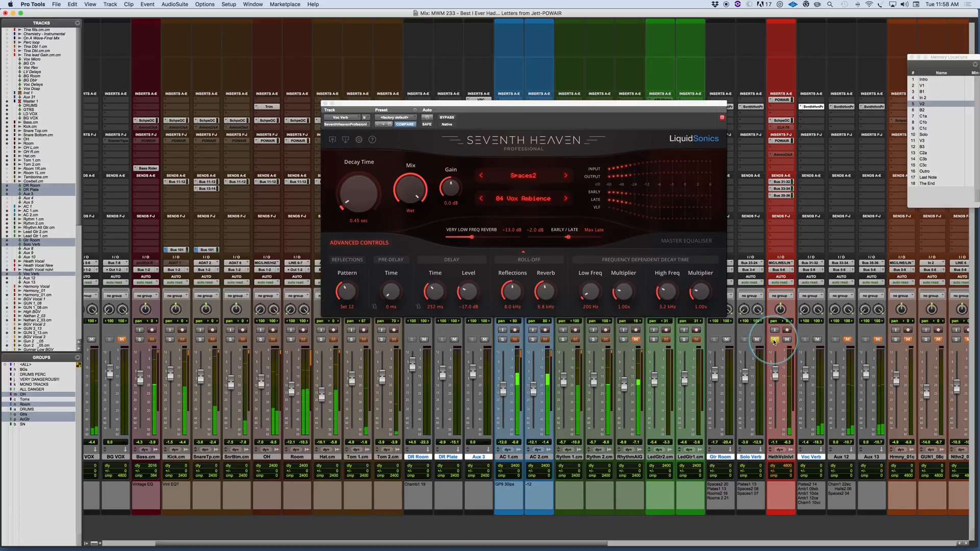
left_click(817, 340)
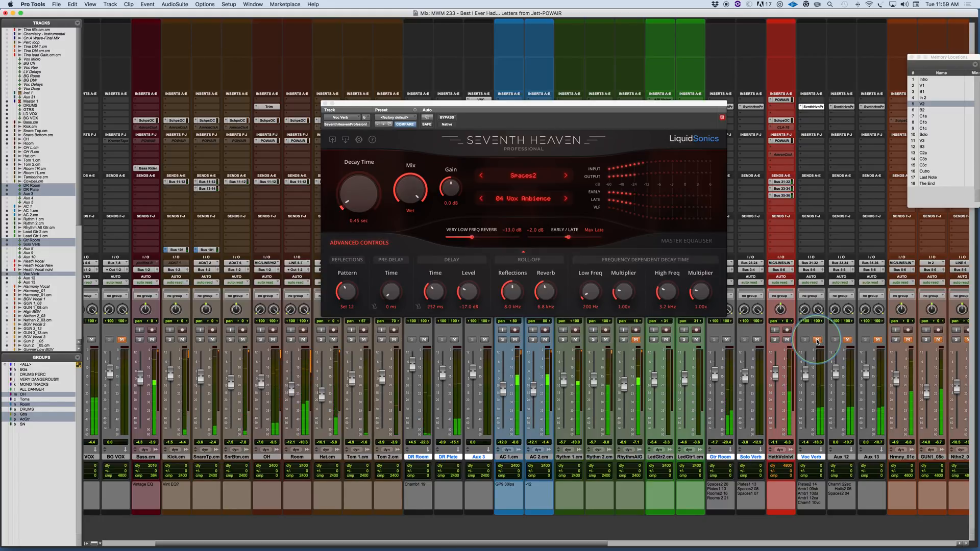
left_click(816, 340)
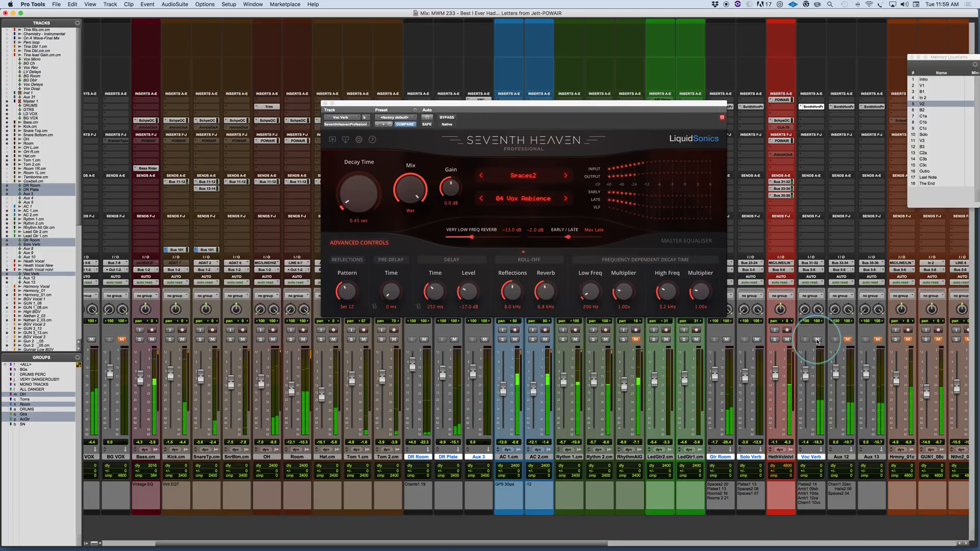
left_click(774, 340)
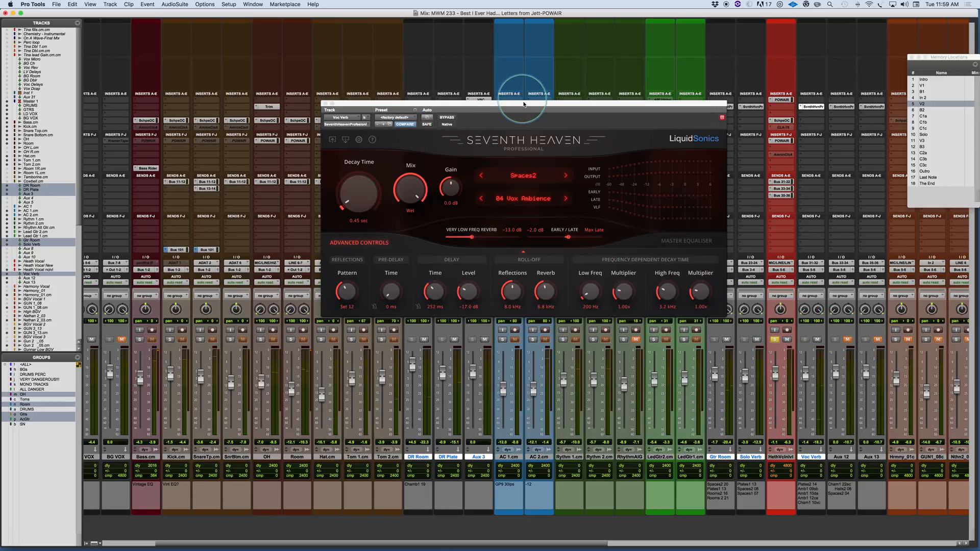
Step: Set Vox Verb's reflections pattern to Set 2 and audition the soloed vocal with Late Only balance at 0.35 and 0.45 sec decay
left_click_drag(525, 104, 561, 102)
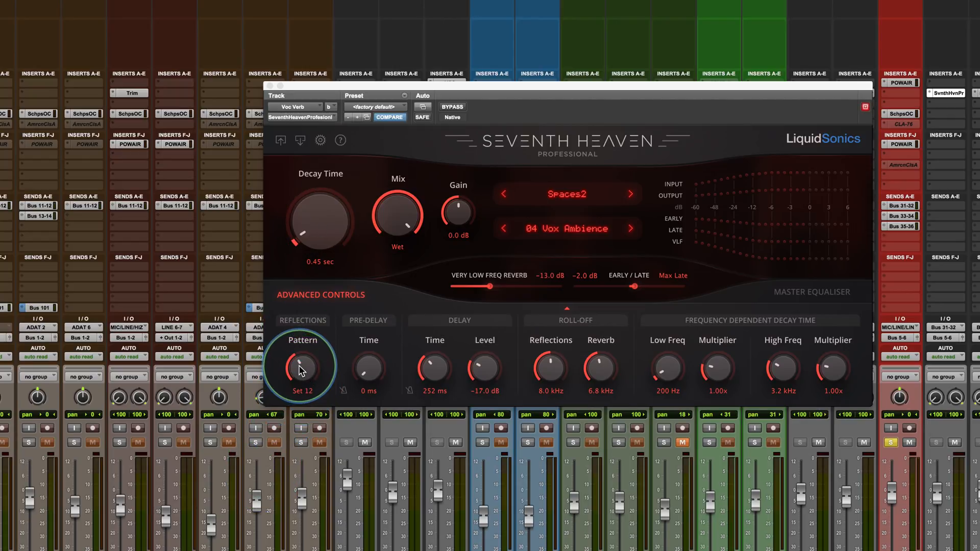
left_click_drag(300, 370, 292, 405)
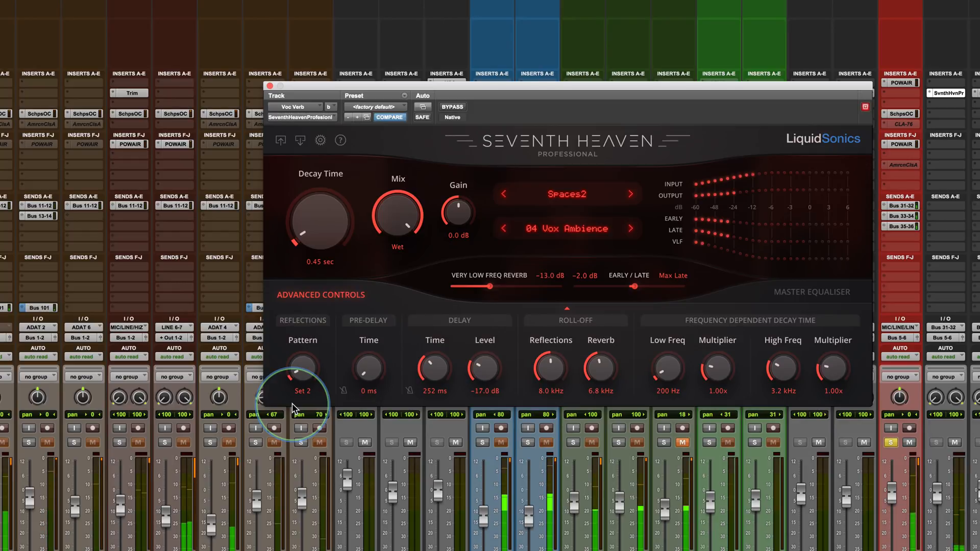
left_click_drag(622, 295, 697, 291)
left_click_drag(339, 242, 317, 243)
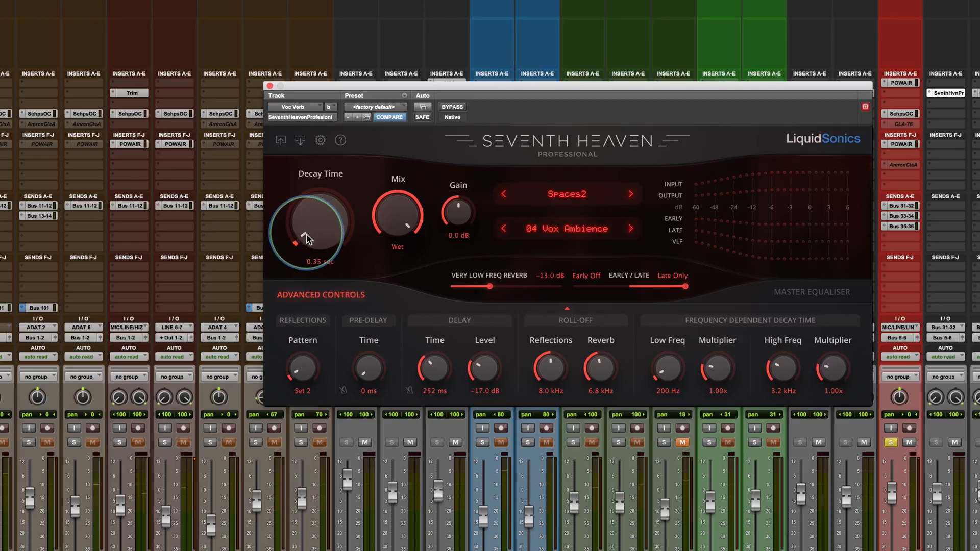
left_click_drag(317, 241, 319, 235)
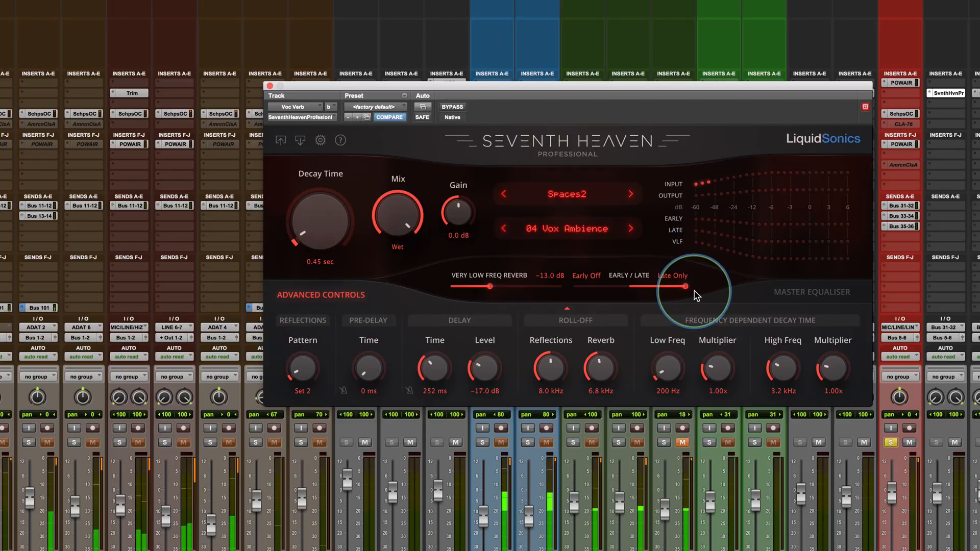
Step: Set Vox Verb's Early/Late balance to -3.5 dB Max Late and its Very Low Freq Reverb to 0.0 dB
left_click_drag(688, 292, 639, 291)
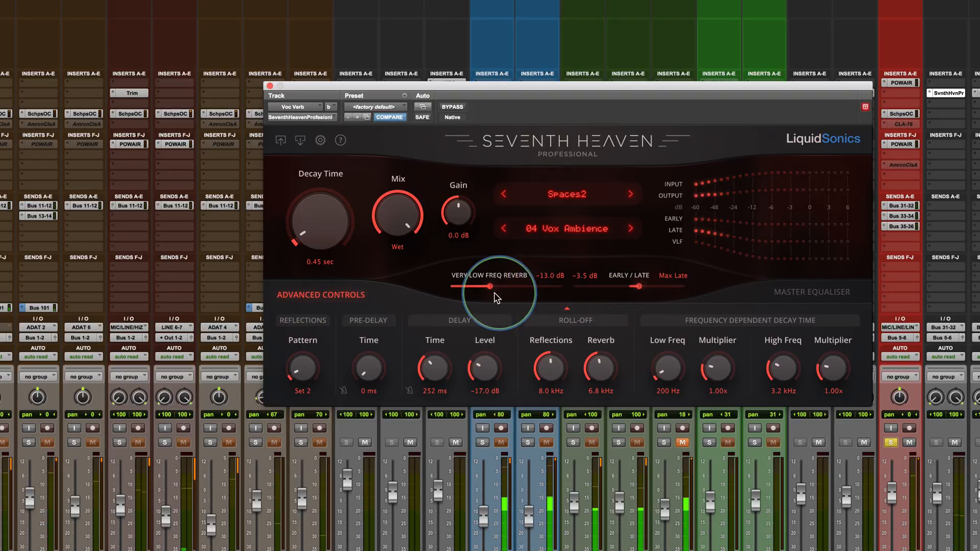
left_click_drag(491, 287, 563, 291)
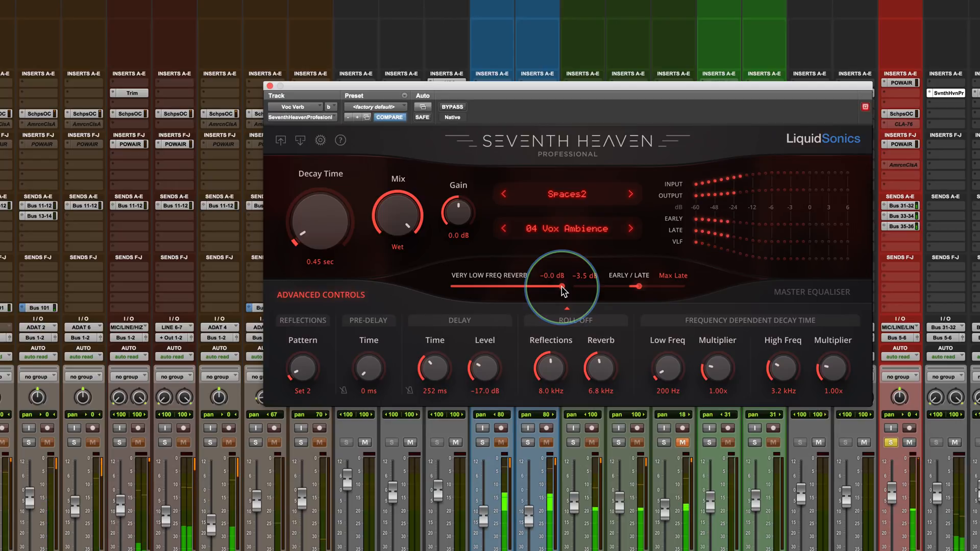
mouse_move(563, 292)
left_mouse_down()
mouse_move(393, 291)
mouse_move(581, 291)
left_mouse_up()
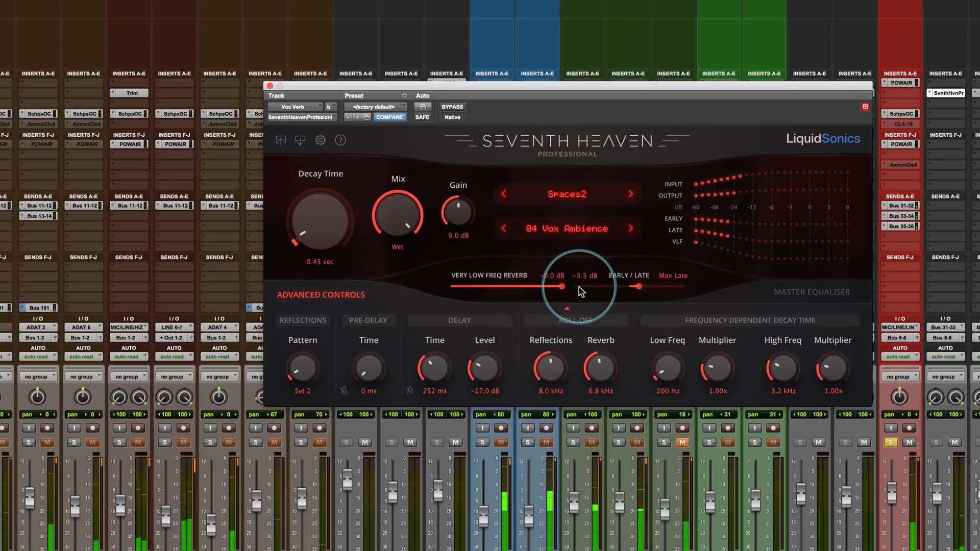
Step: Unsolo the lead vocal and compare the full mix with and without Vox Verb by bypassing its reverb and toggling the track's mute
left_click(890, 443)
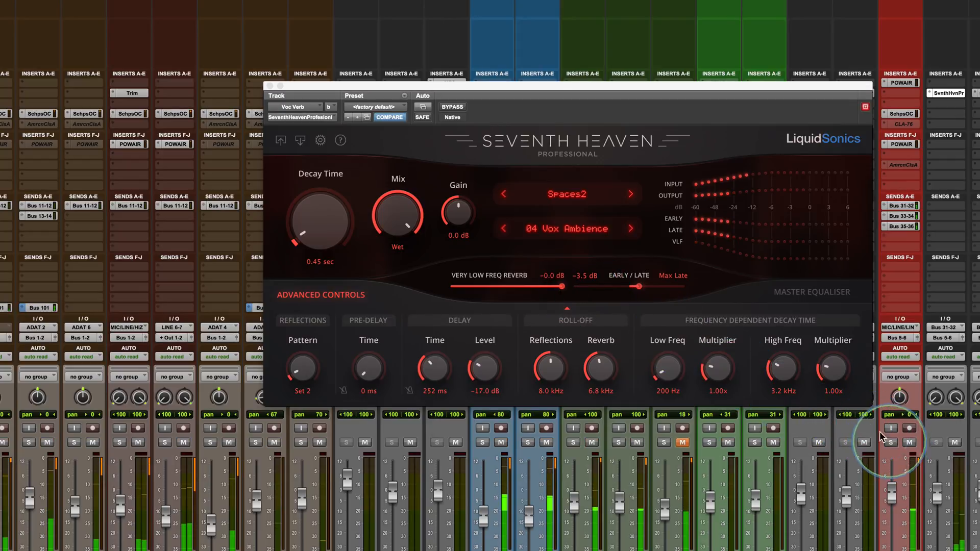
left_click(455, 109)
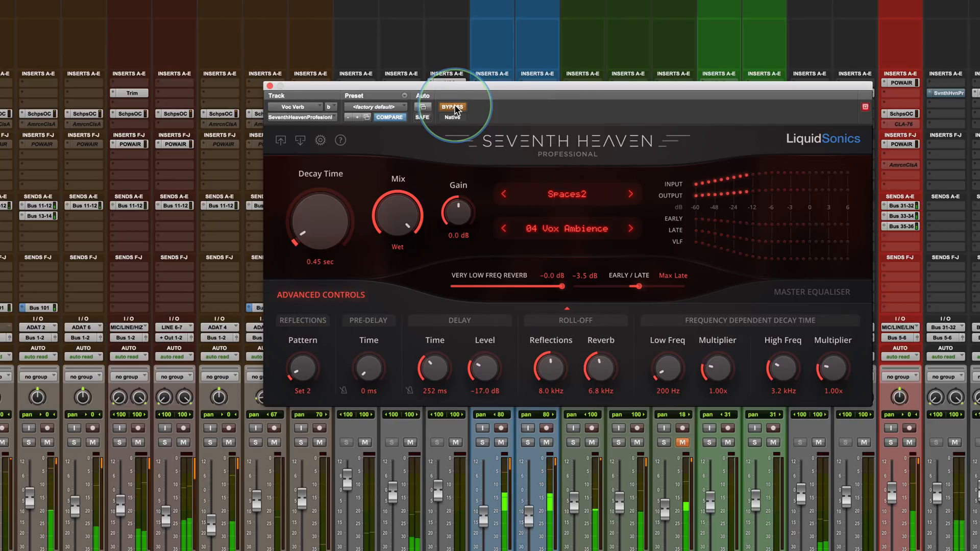
left_click(955, 442)
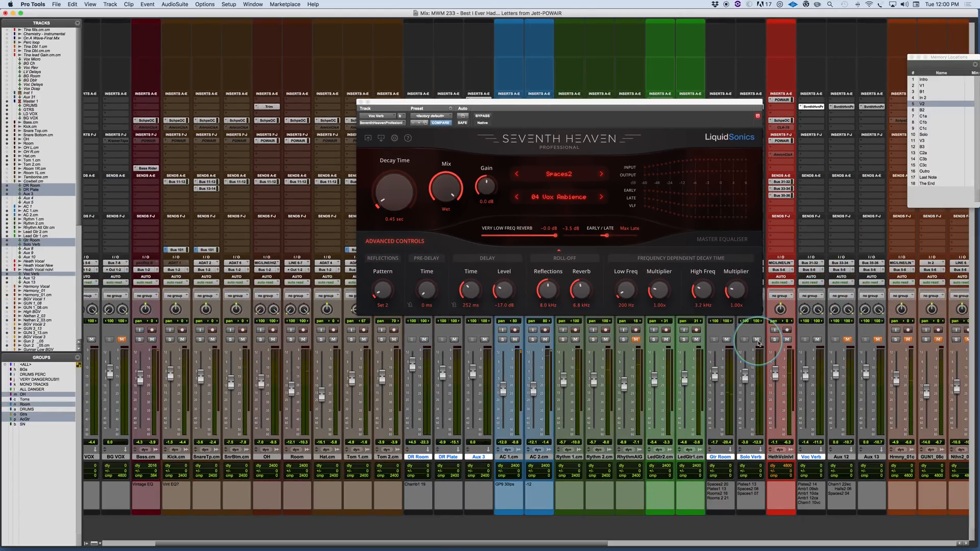
Step: Solo the lead vocal, switch its reverb from Vox Verb to Aux 12 using their mutes, and open Aux 12's reverb
left_click(774, 340)
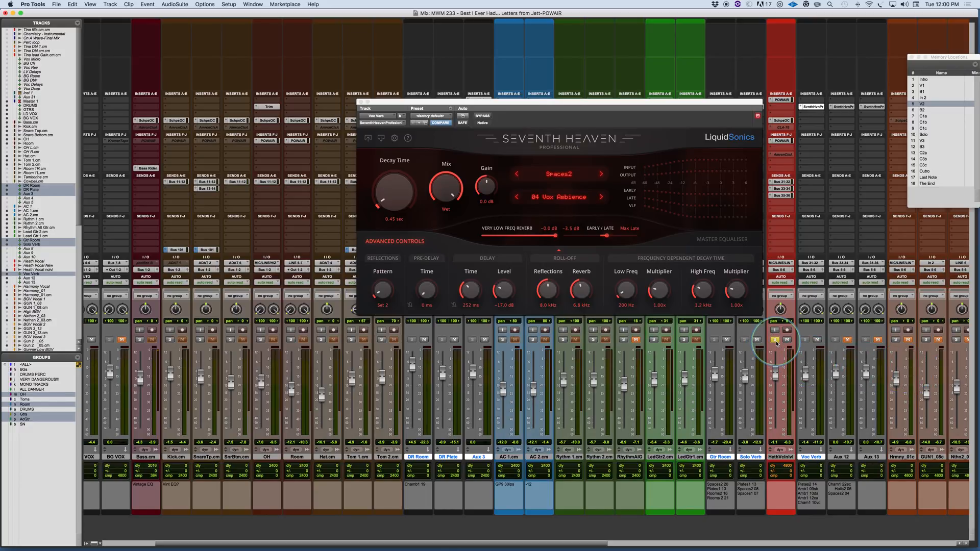
left_click(817, 339)
left_click(848, 340)
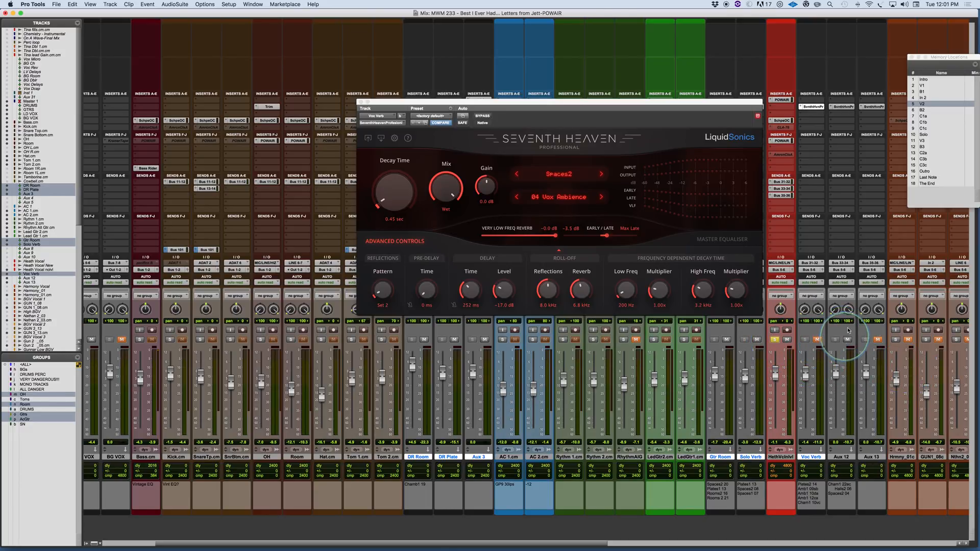
left_click(843, 107)
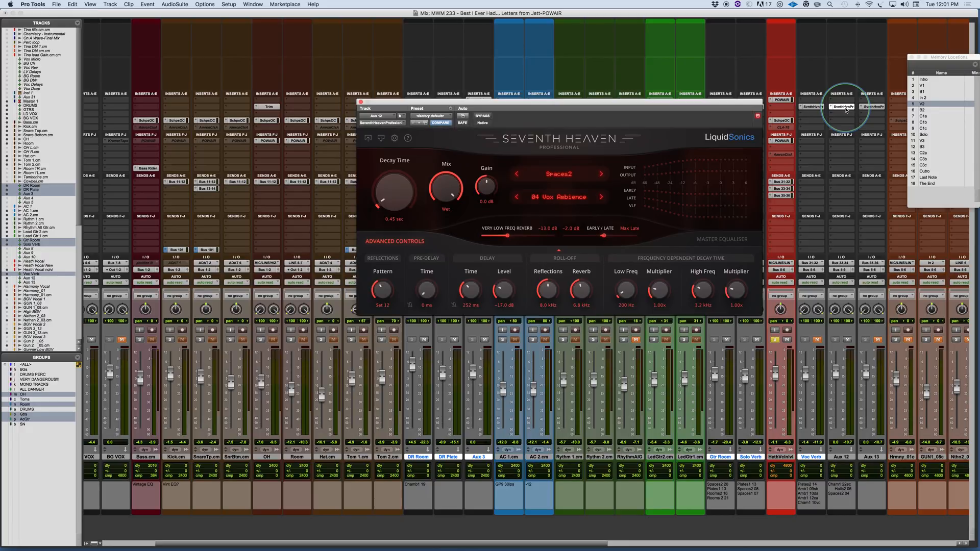
Step: Load the Halls1 preset 01 Large Hall on Aux 12 and set its decay time to 1.00 sec
left_click(558, 175)
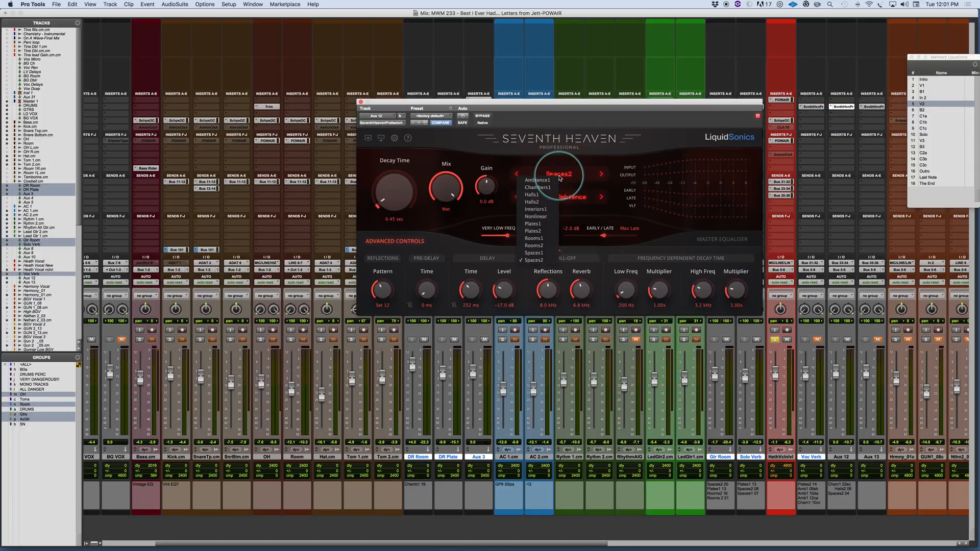
left_click(558, 194)
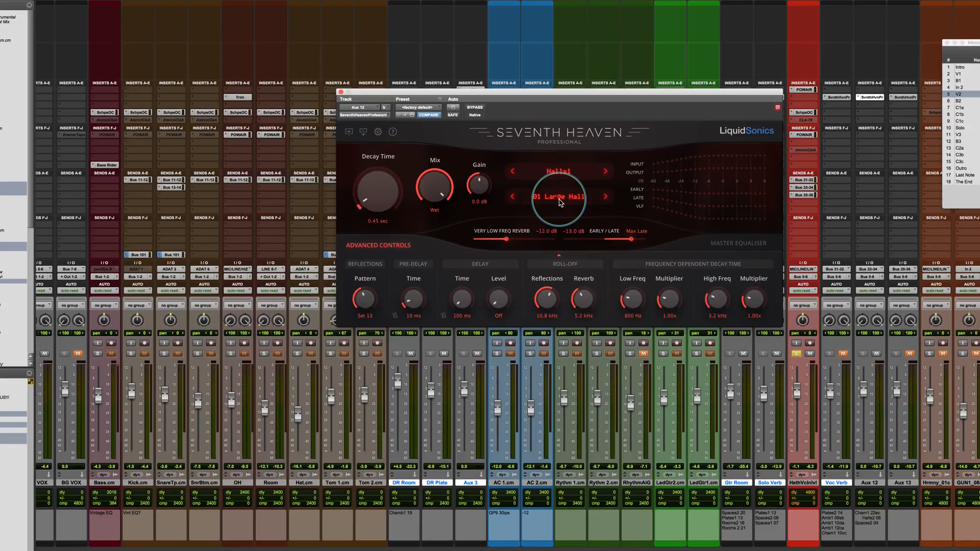
left_click_drag(385, 205, 376, 197)
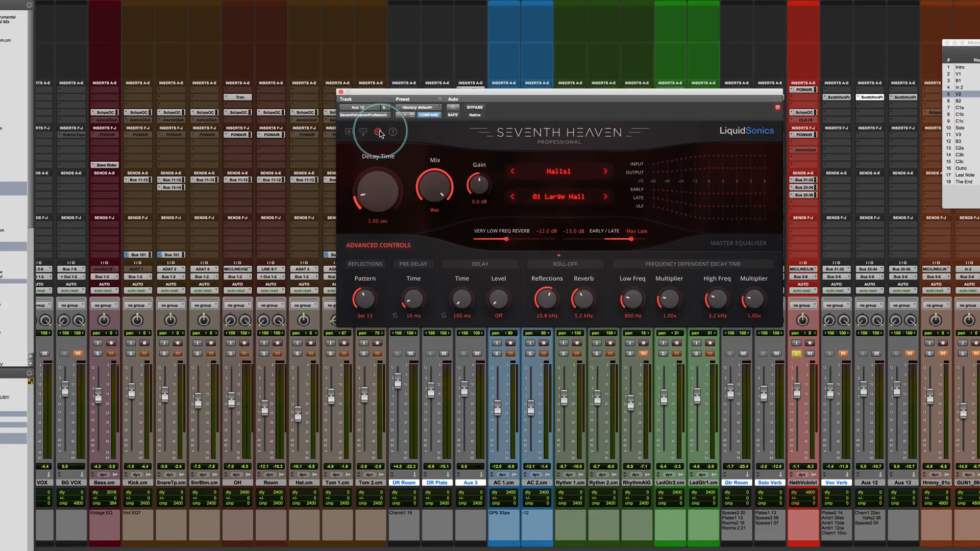
Step: Turn off holding the Decay Time on preset updates in Aux 12's reverb settings
left_click(378, 132)
left_click(357, 178)
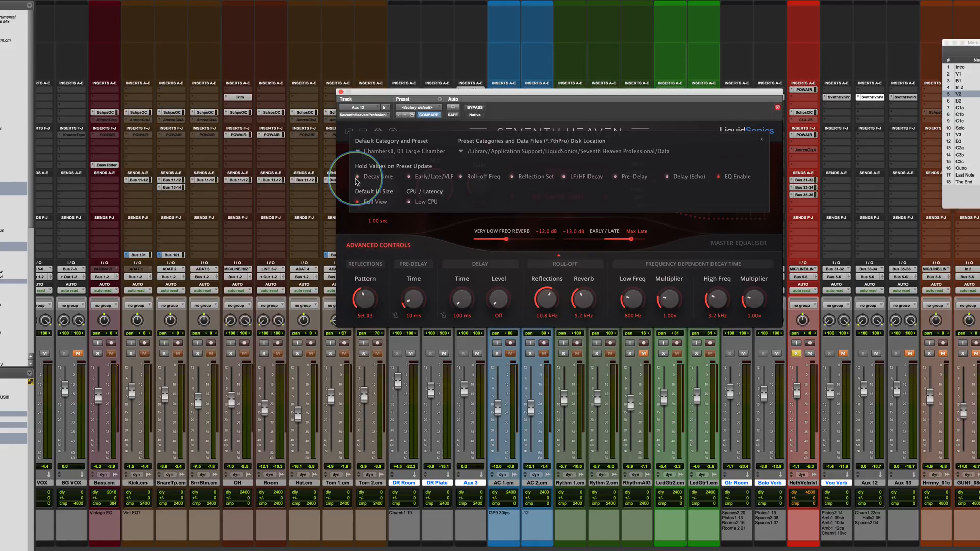
left_click(762, 141)
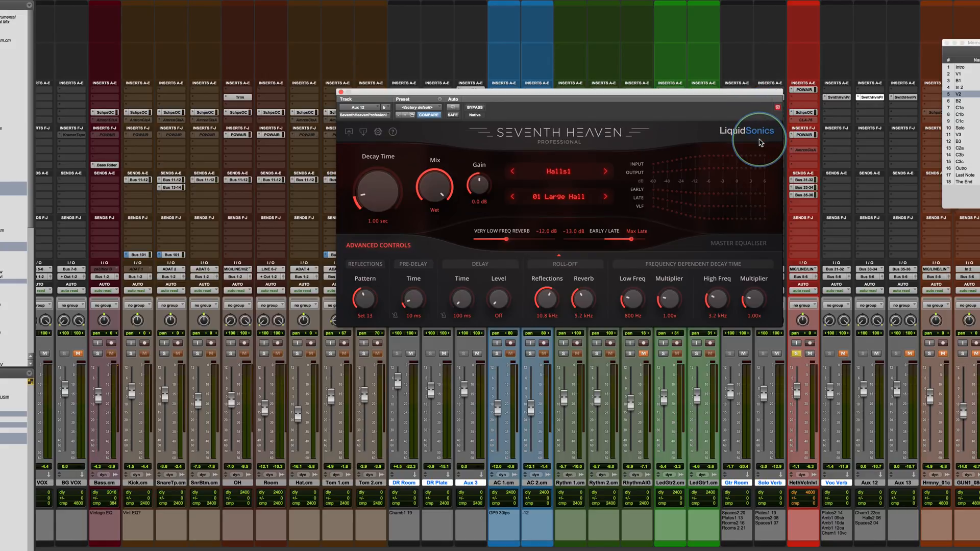
Step: Audition the Halls1 presets on Aux 12 one by one, from 02 Medium Hall through 12 Sandors Hall
left_click(606, 198)
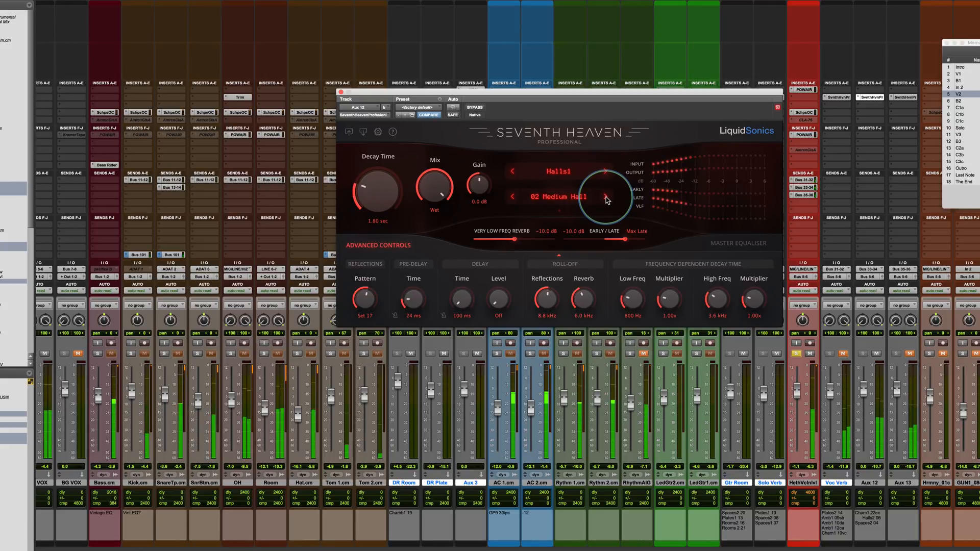
left_click(605, 198)
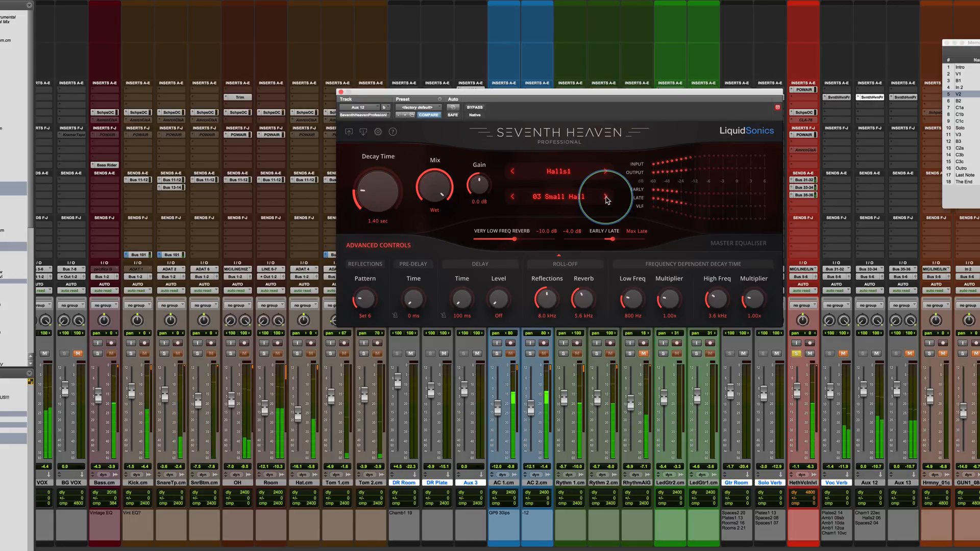
left_click(606, 198)
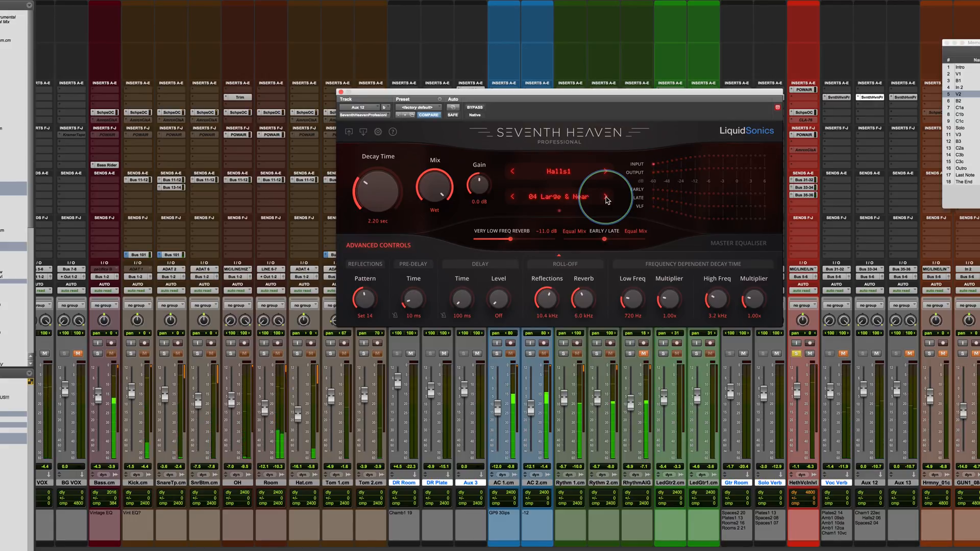
left_click(606, 198)
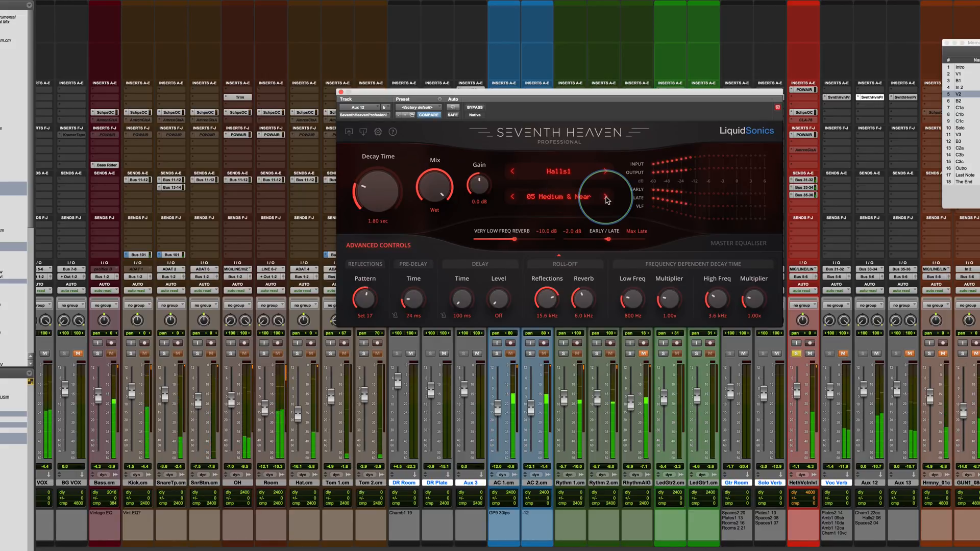
left_click(606, 198)
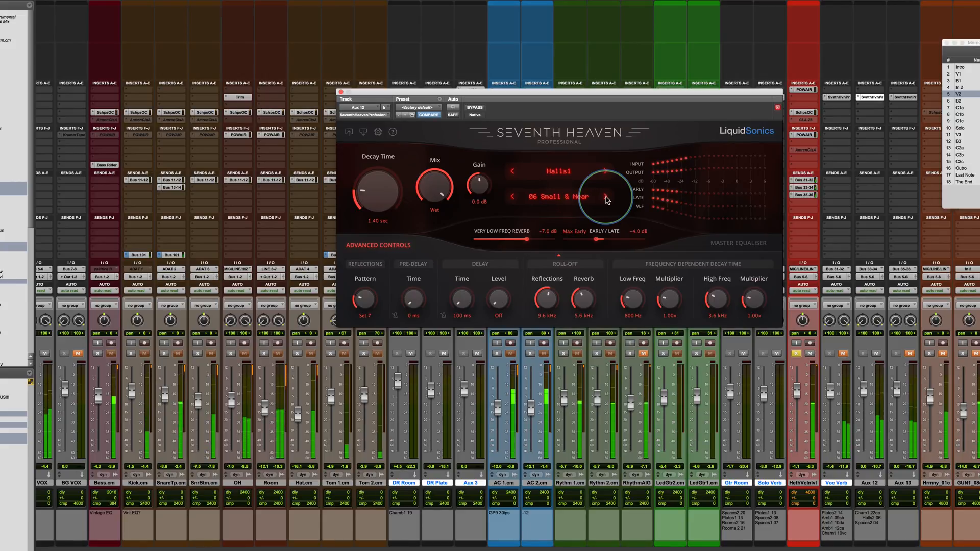
left_click(606, 198)
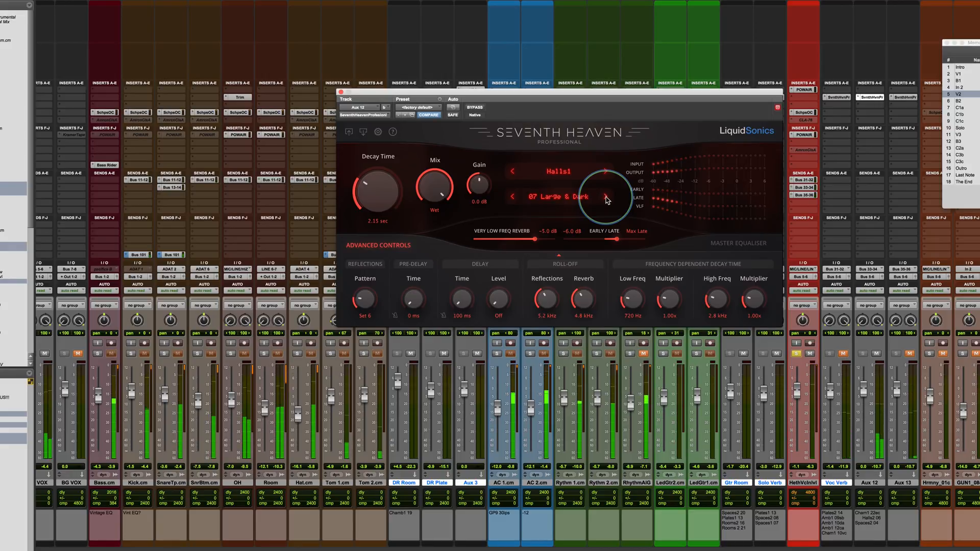
left_click(605, 197)
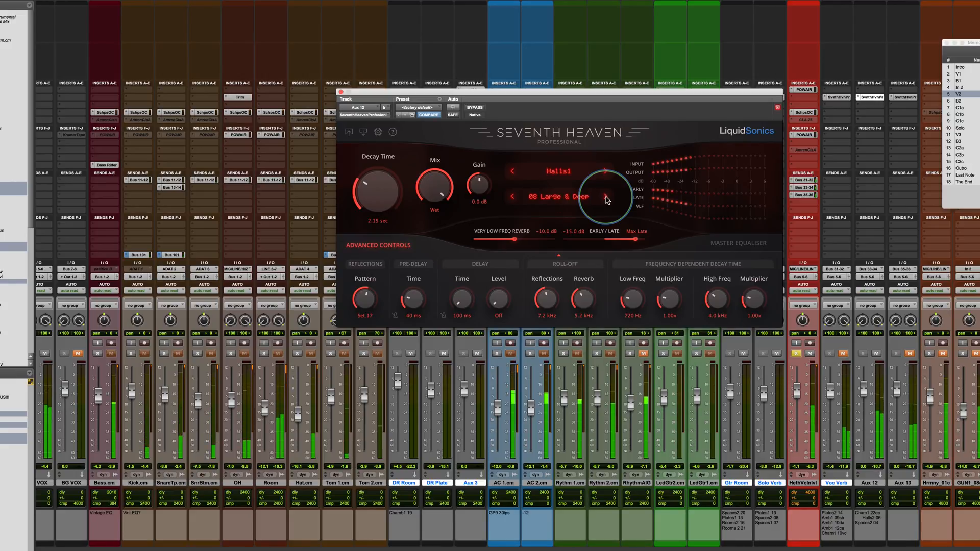
left_click(606, 197)
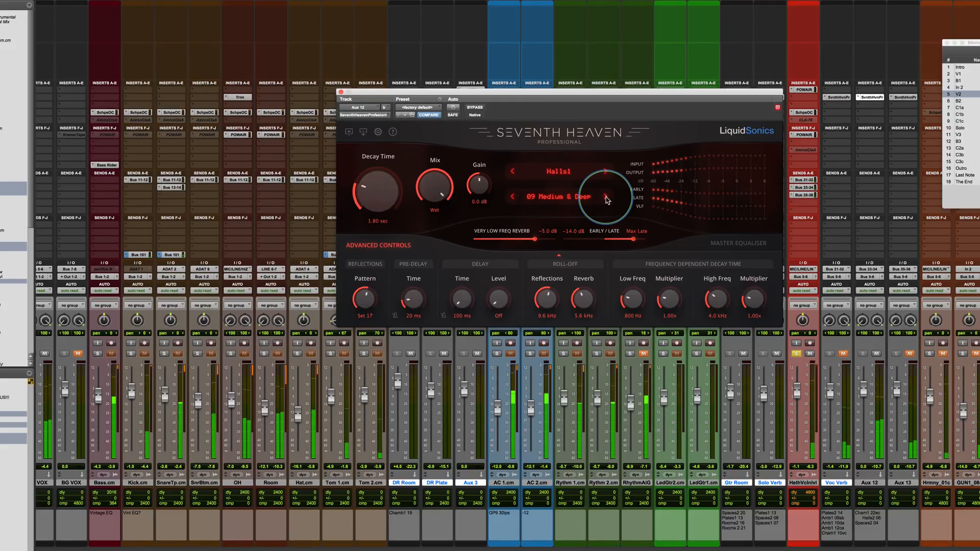
left_click(605, 197)
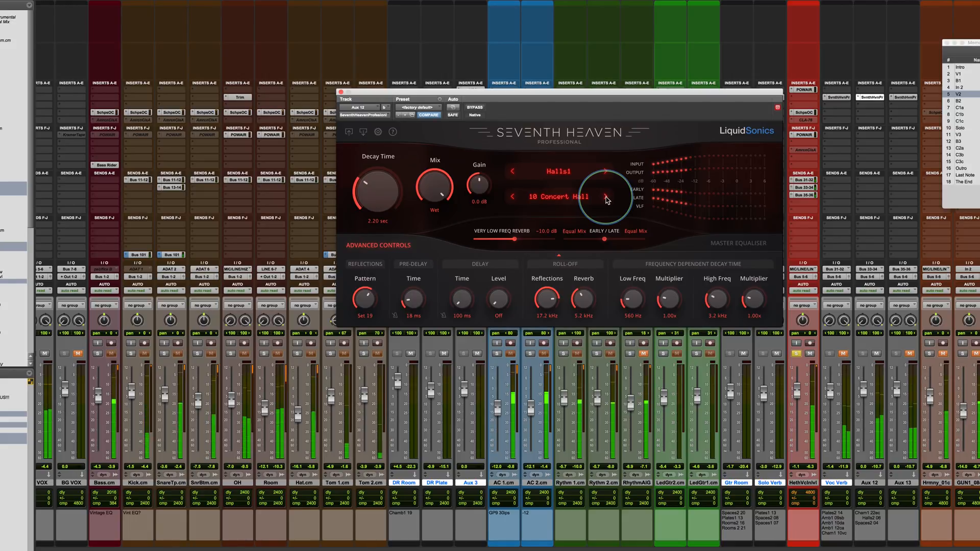
left_click(606, 197)
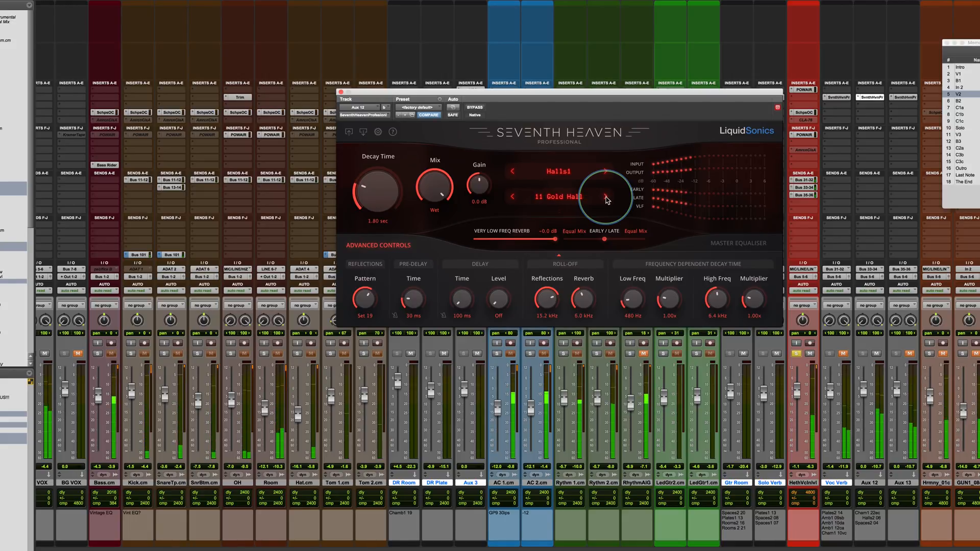
left_click(605, 198)
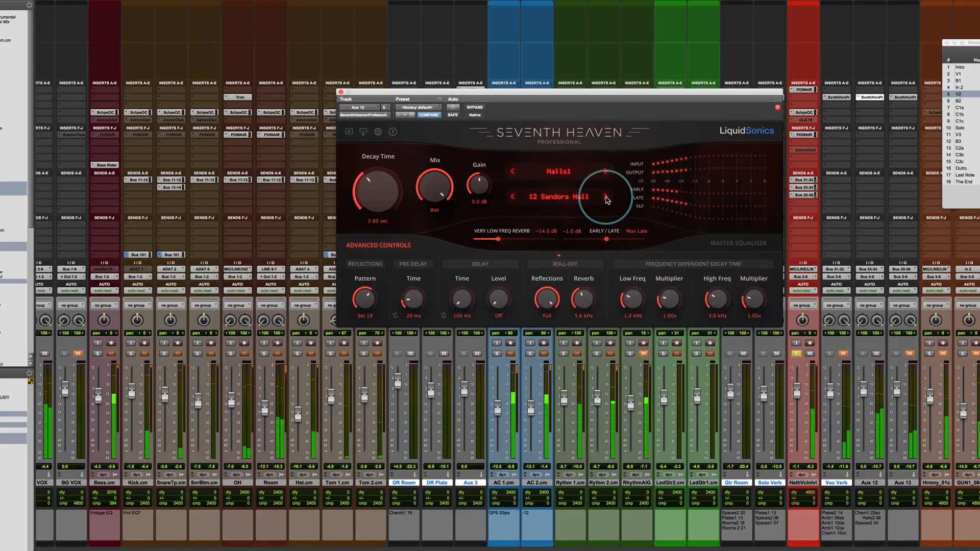
Step: Switch Aux 12's reverb to the Halls2 category and audition its presets during playback from 01 Large Hall through 04 Med & Stage
left_click(560, 173)
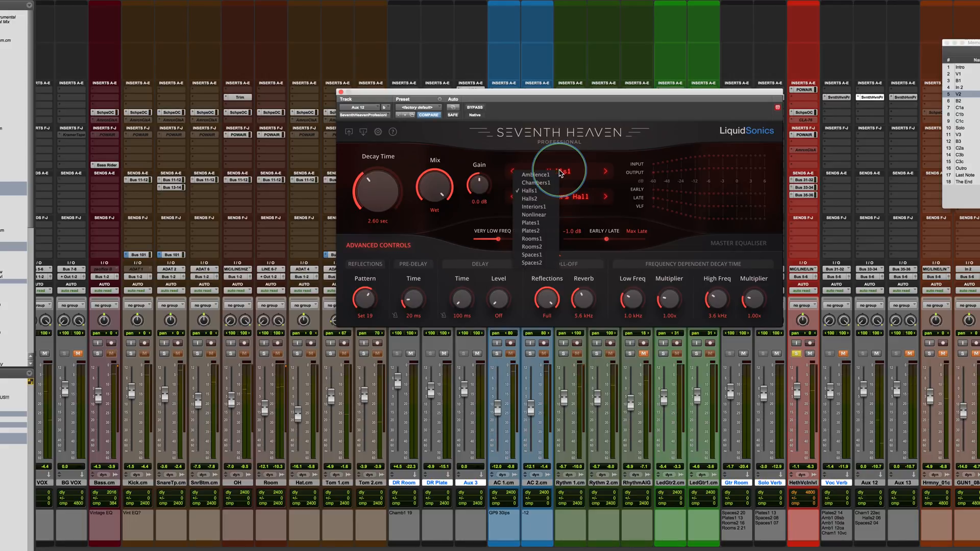
left_click(532, 198)
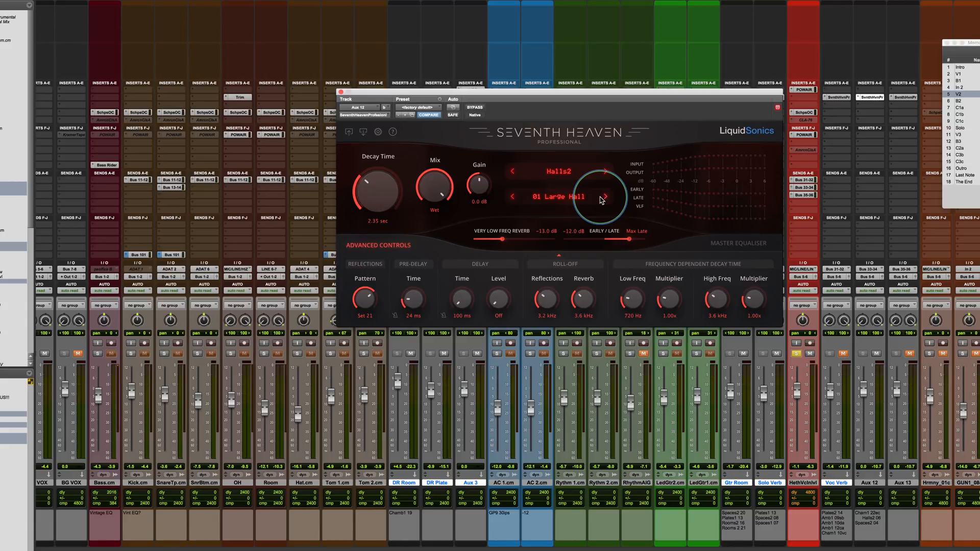
key("space")
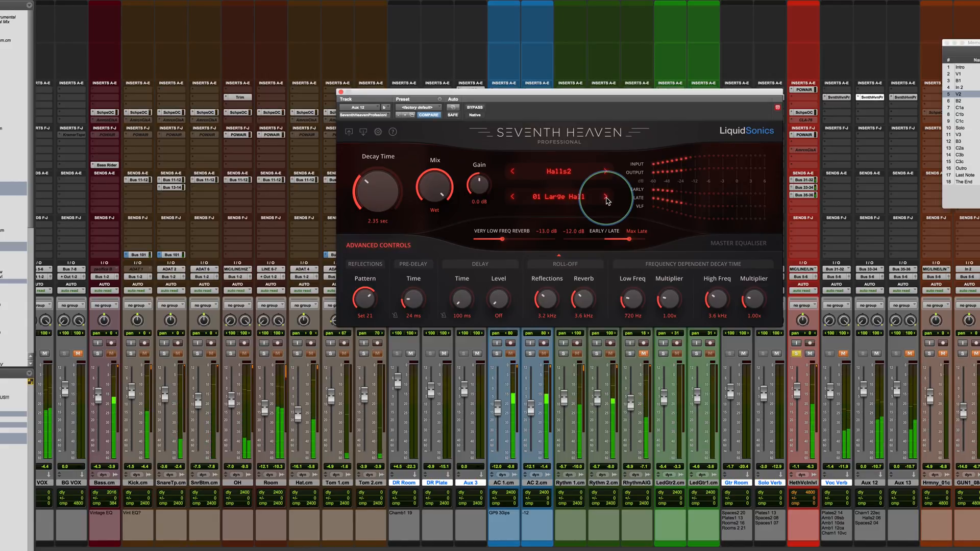
left_click(606, 198)
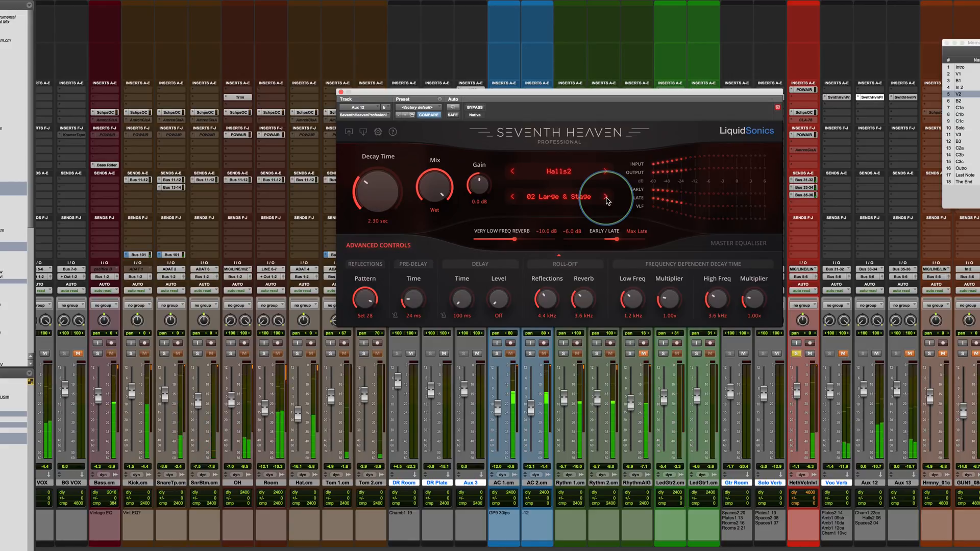
left_click(607, 199)
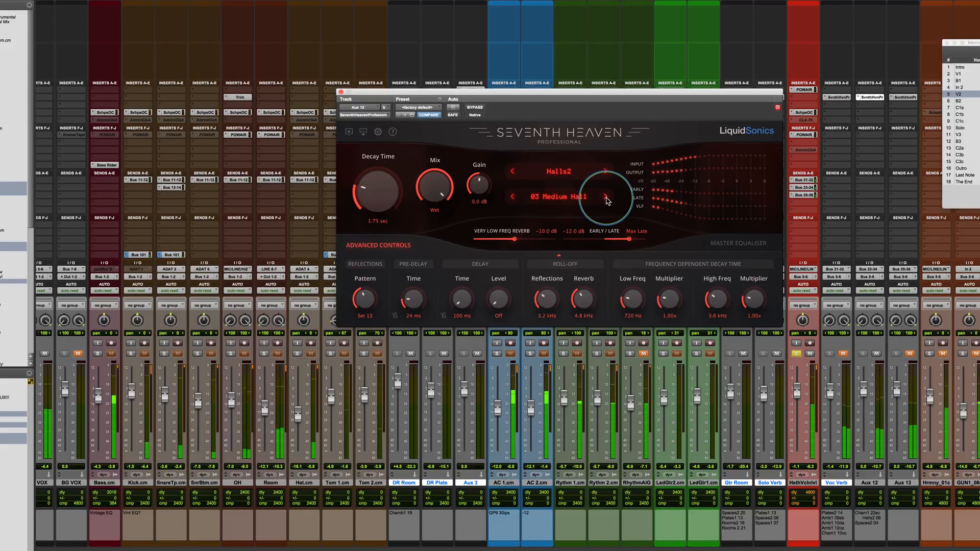
left_click(606, 198)
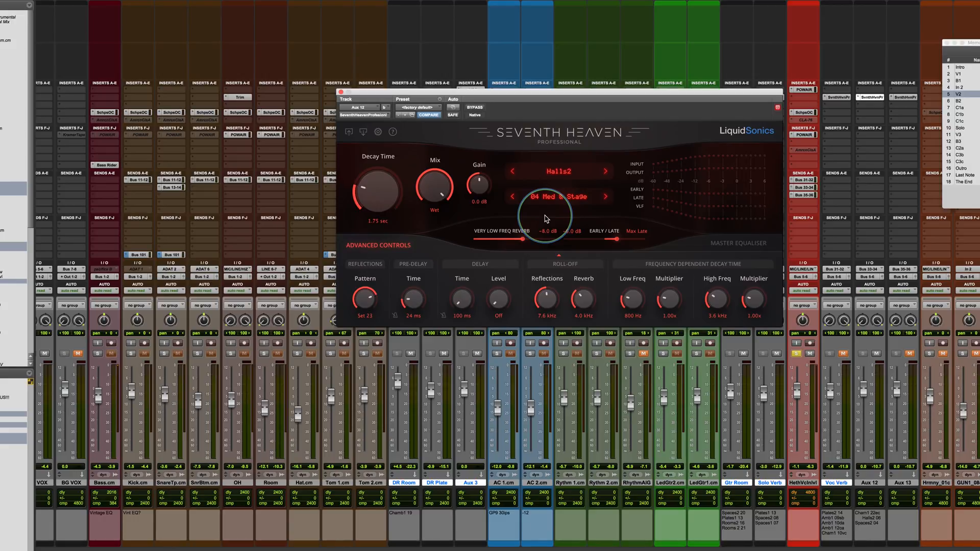
left_click(551, 174)
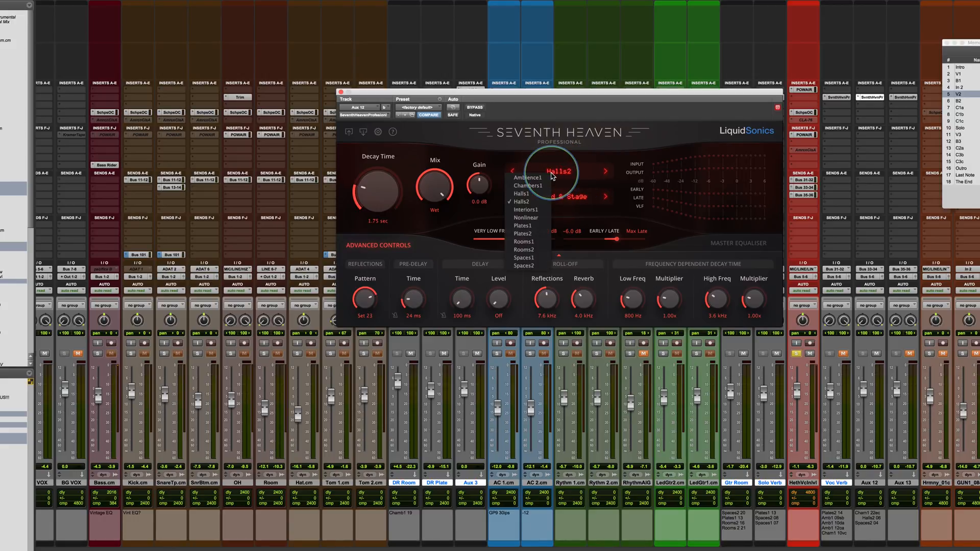
left_click(563, 166)
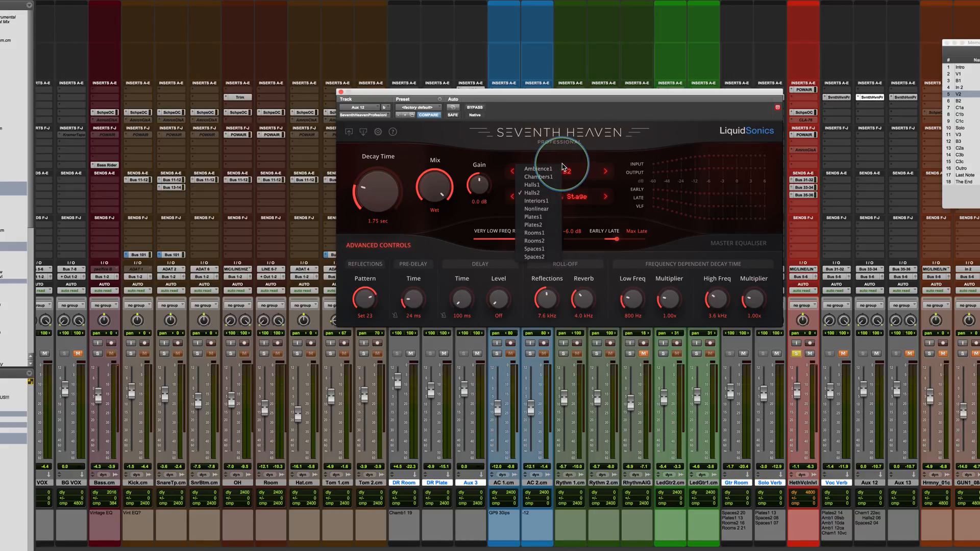
left_click(567, 160)
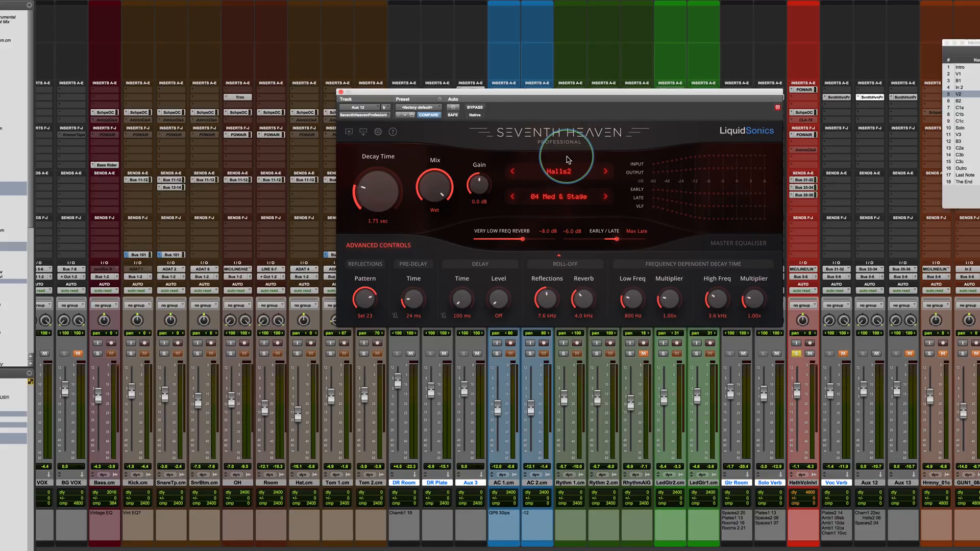
Step: Mute Aux 12, unmute Voc Verb and unsolo the lead vocal
left_click(876, 353)
left_click(845, 355)
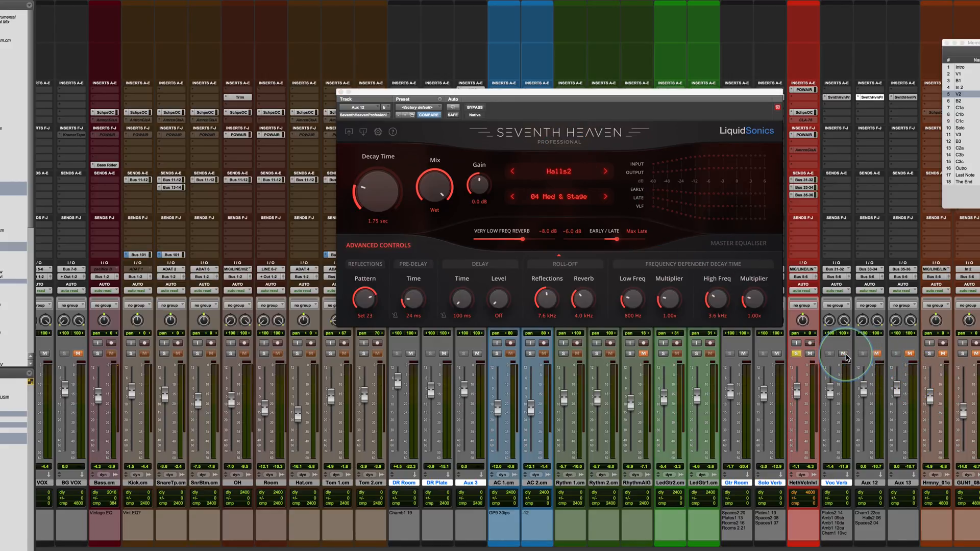
left_click(796, 353)
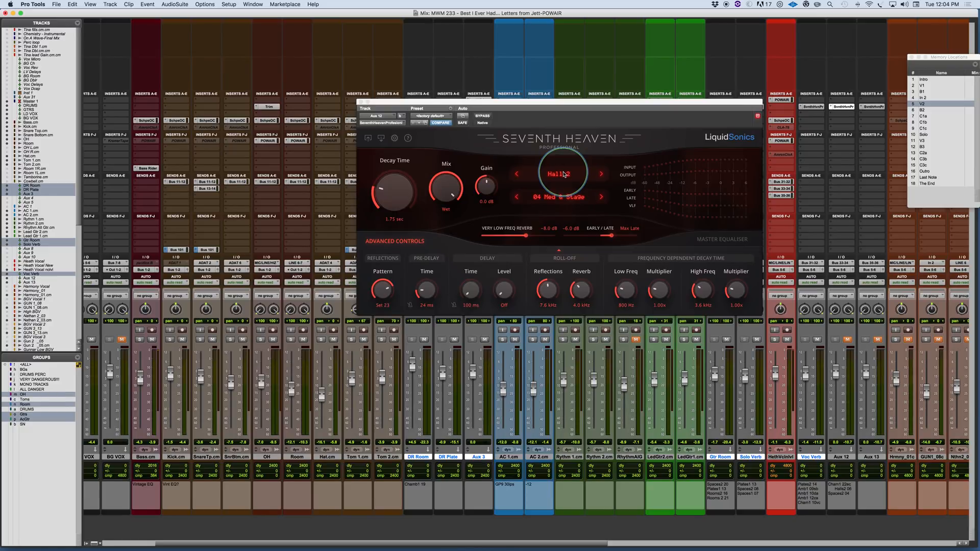
Step: Move the Seventh Heaven window slightly aside in the mixer and switch to Microsoft PowerPoint
mouse_move(591, 103)
left_mouse_down()
mouse_move(546, 101)
mouse_move(582, 102)
left_mouse_up()
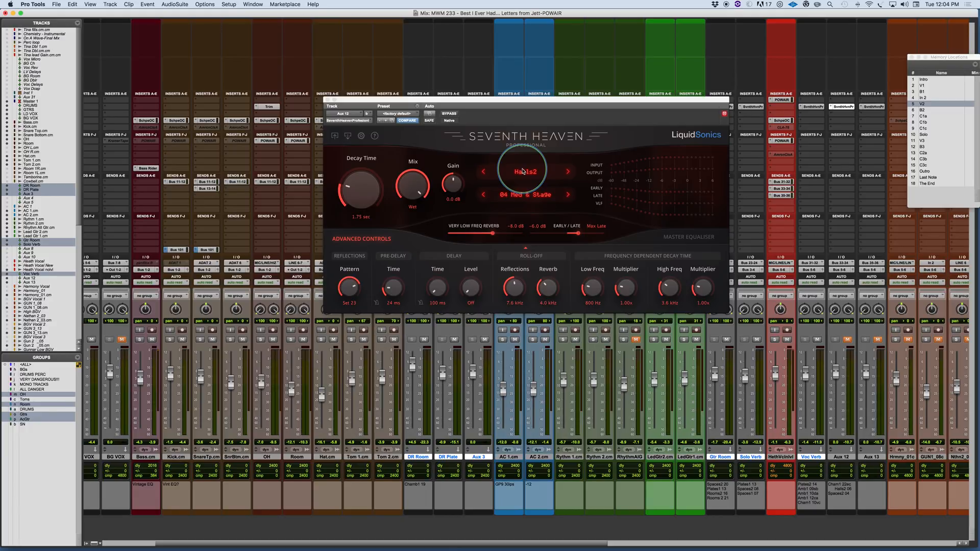
key("super+Tab")
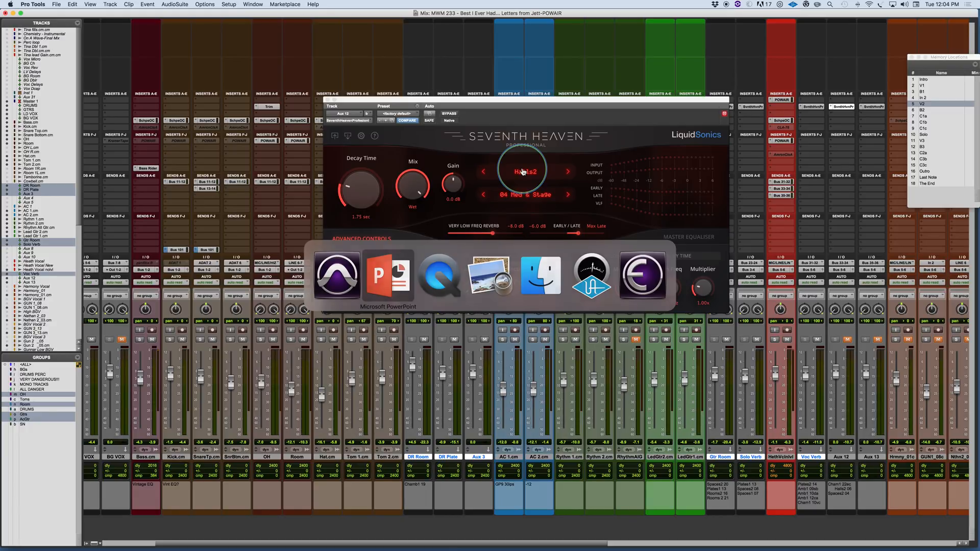